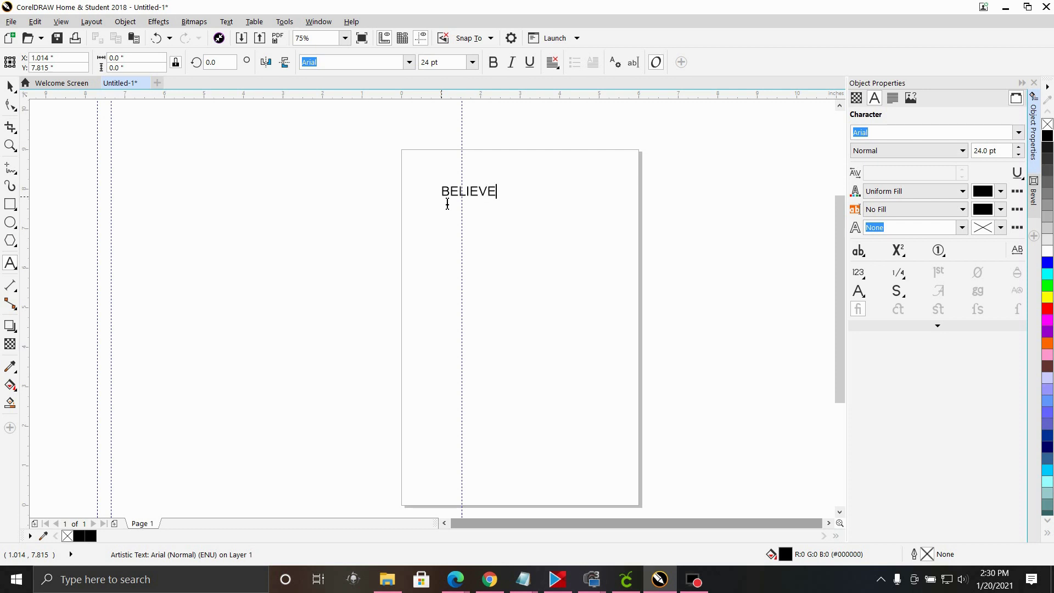
Step: Complete the artistic text as four lines reading BELIEVE, THERE IS, GOOD IN and THE WORLD, and make it bold
type("'TH")
type("ERE=")
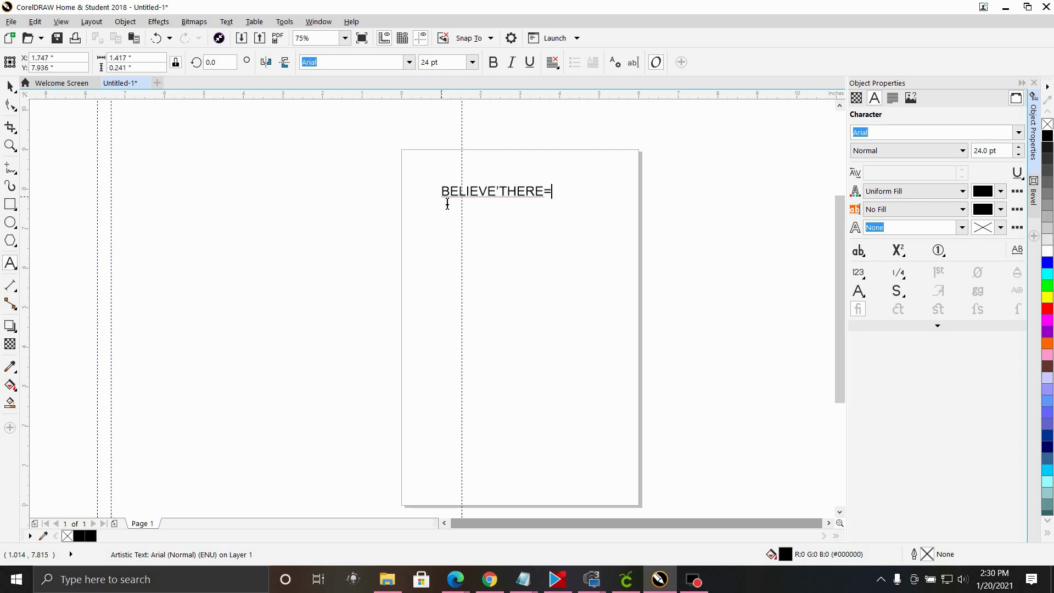
key("BackSpace")
key("BackSpace")
key("BackSpace")
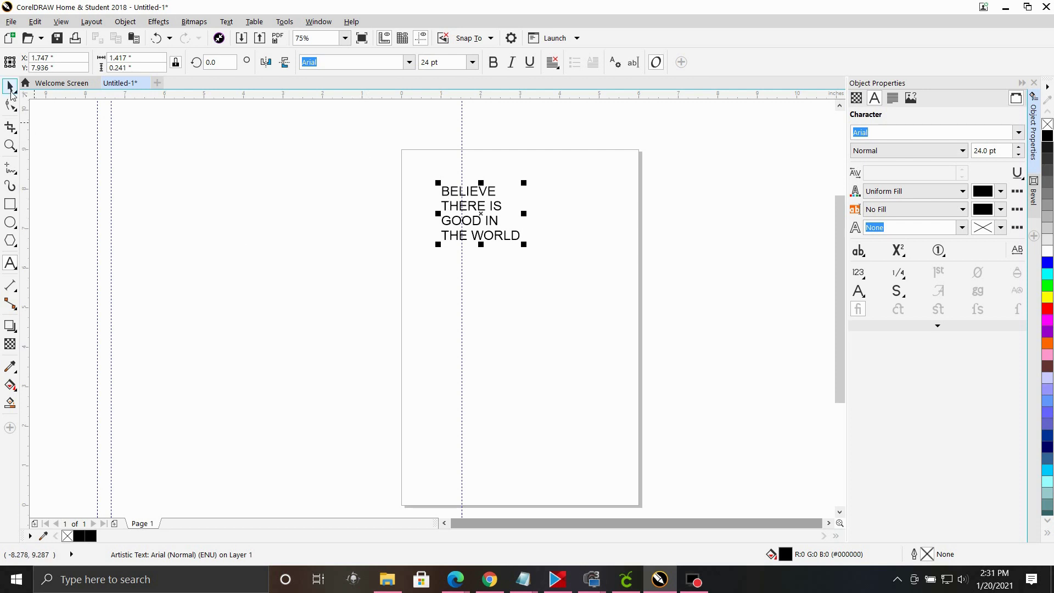
left_click(9, 87)
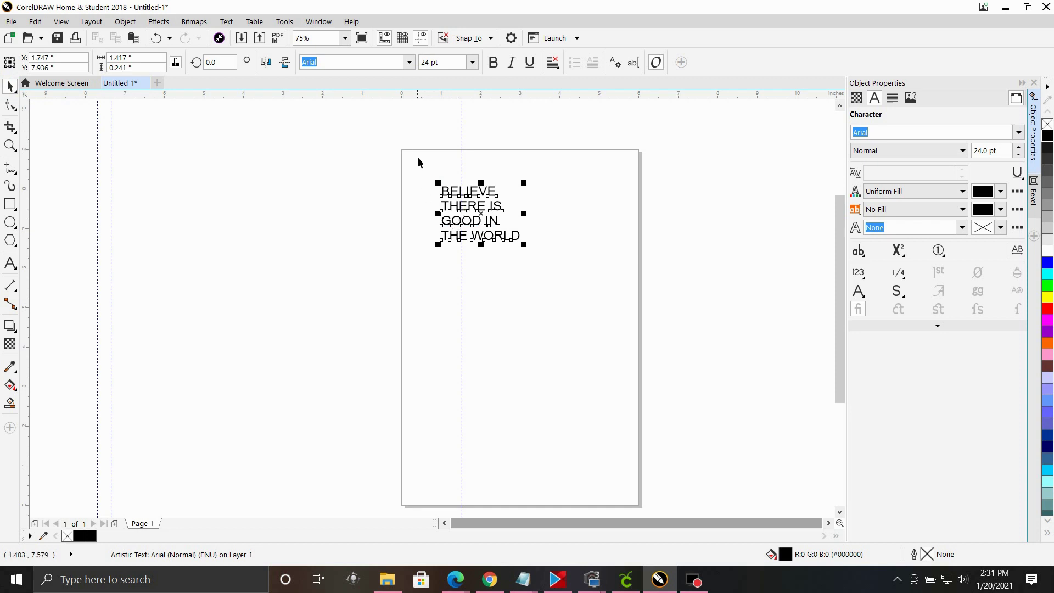
left_click(492, 62)
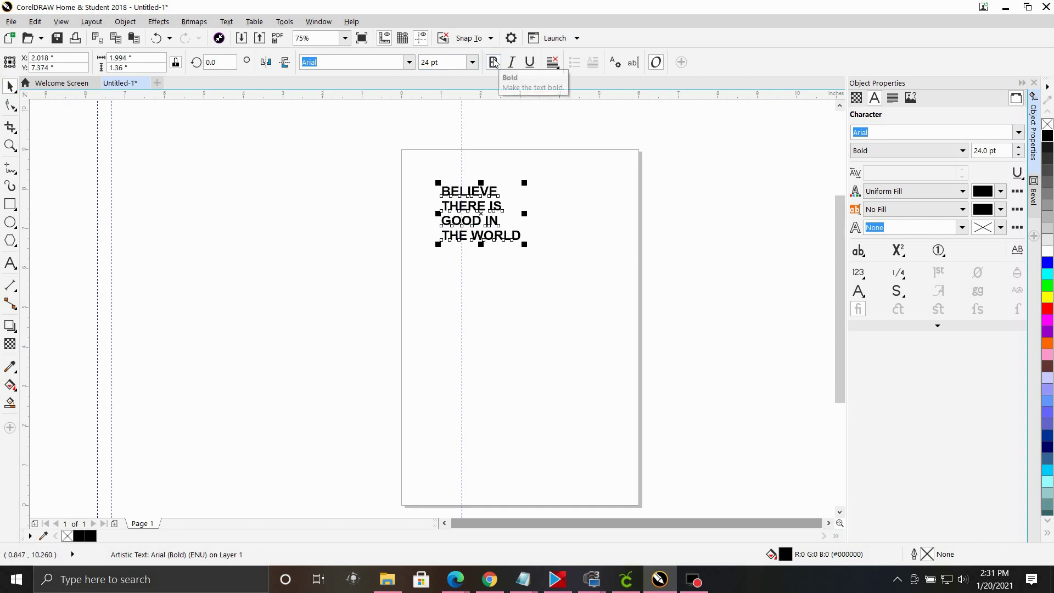
Step: Set the text block's width to 10.5 inches and move it down over the page
left_click_drag(406, 164, 540, 287)
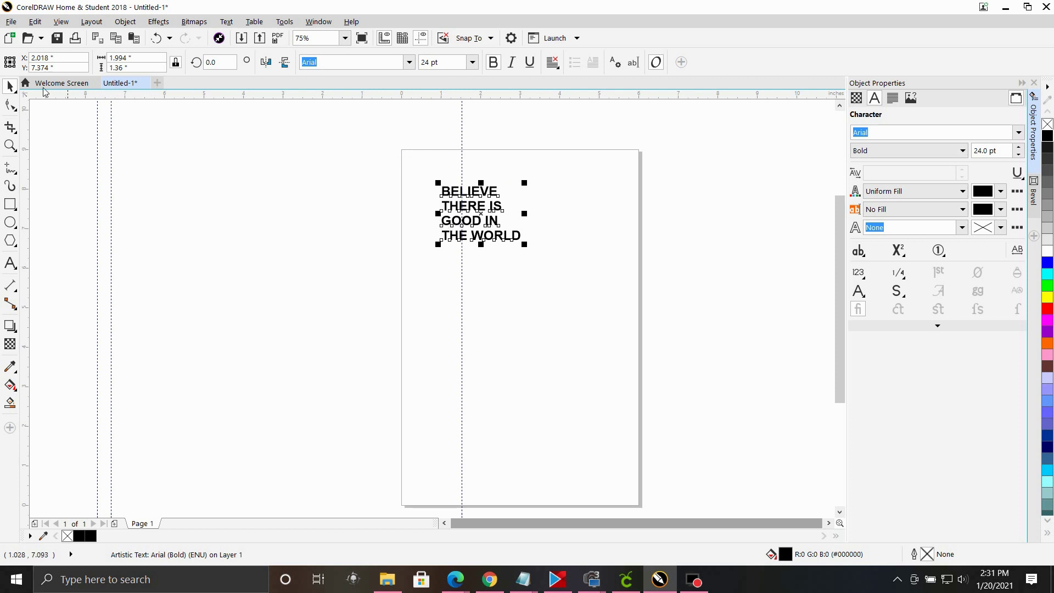
left_click(120, 57)
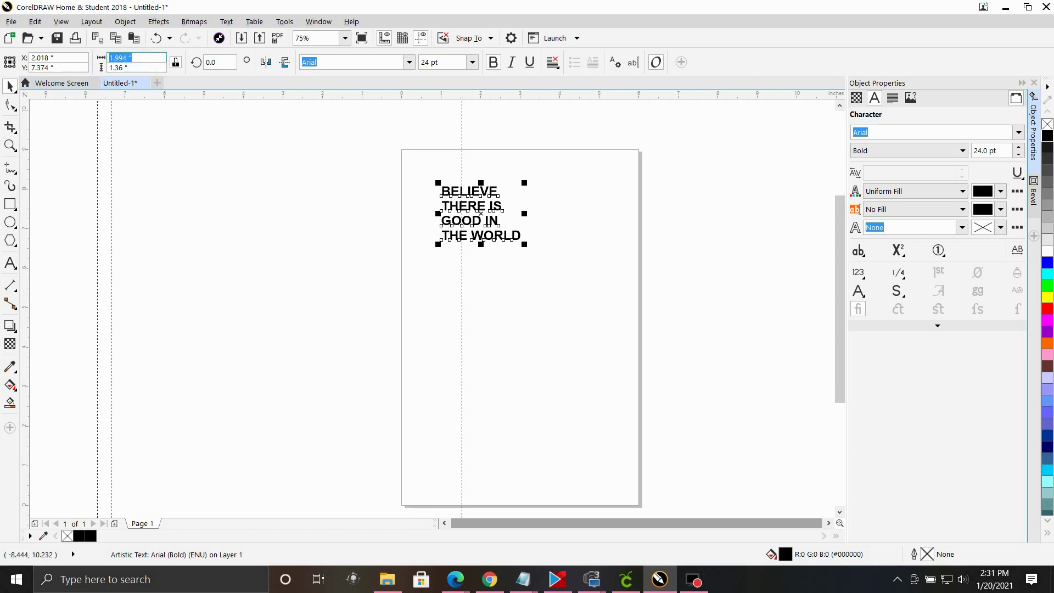
type("10.5")
key("Return")
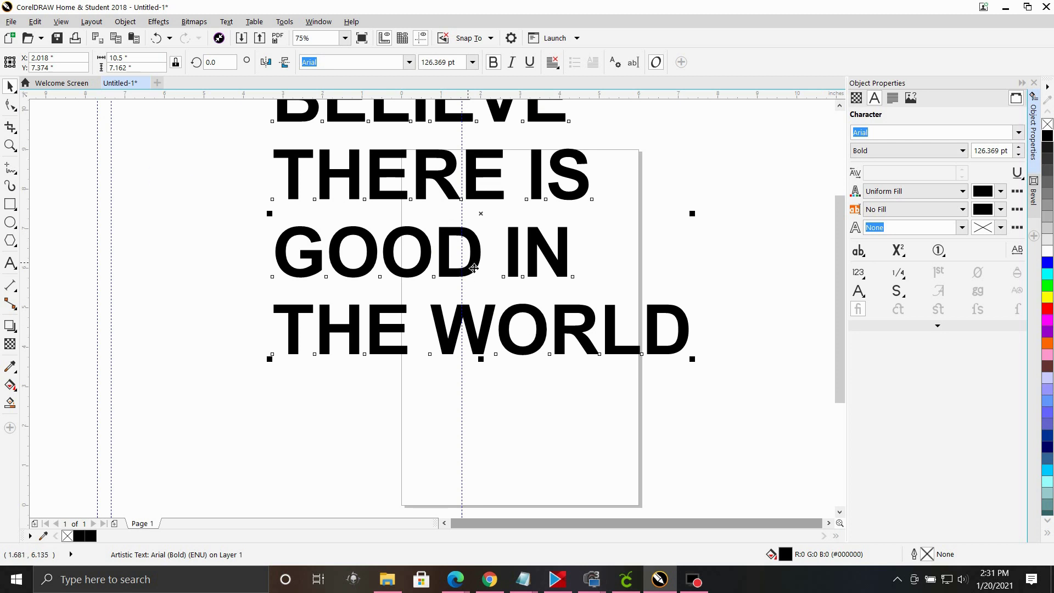
left_click_drag(470, 264, 482, 352)
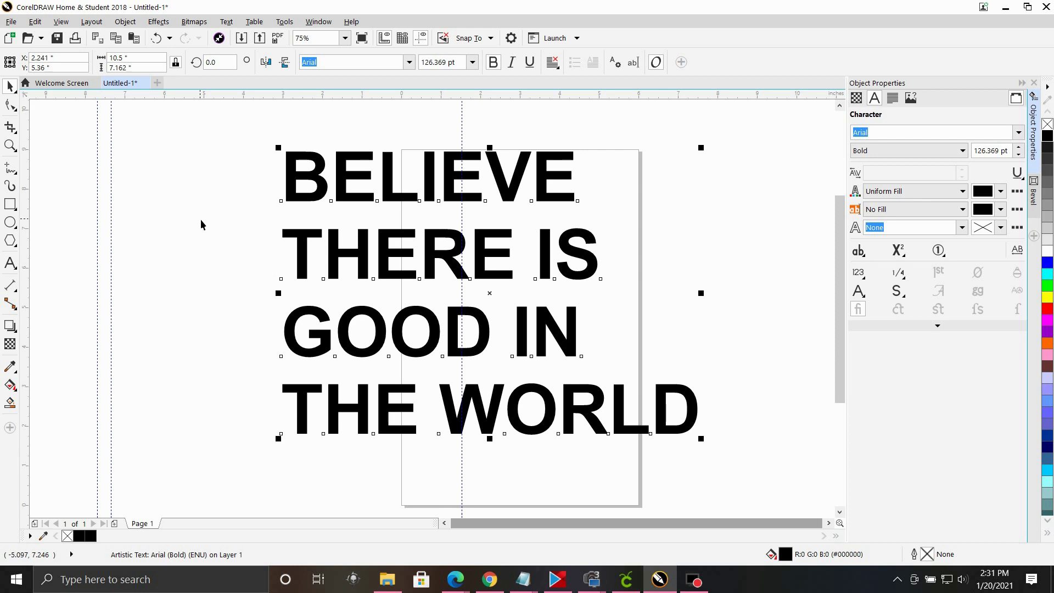
Step: Break the four-line artistic text apart into separate line objects
left_click(118, 22)
left_click(176, 167)
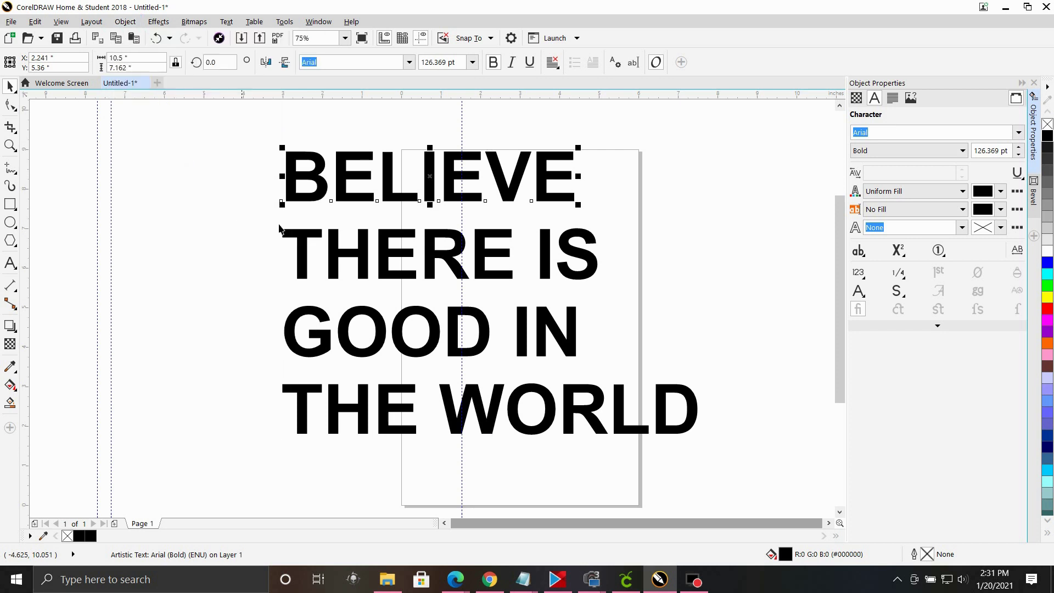
Step: Try to break the THERE IS line apart into words, and undo the split
left_click(427, 270)
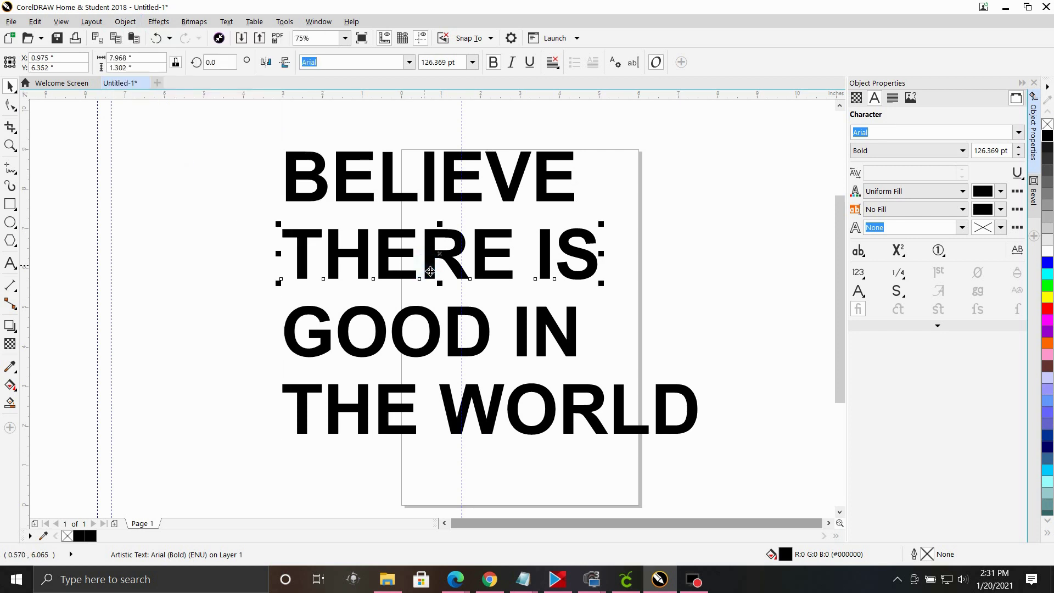
left_click(126, 21)
left_click(177, 166)
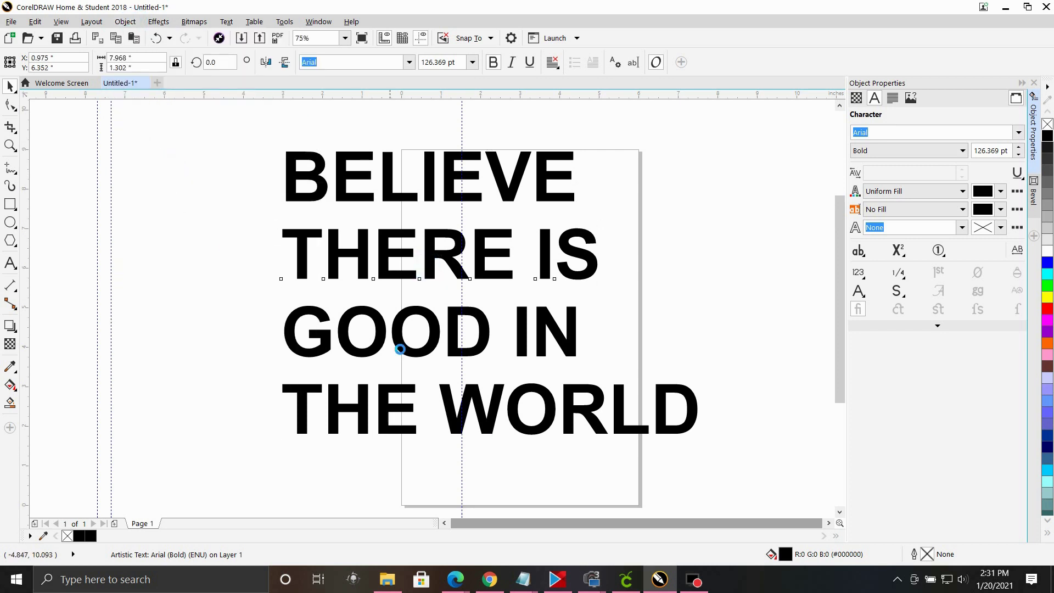
left_click(391, 342)
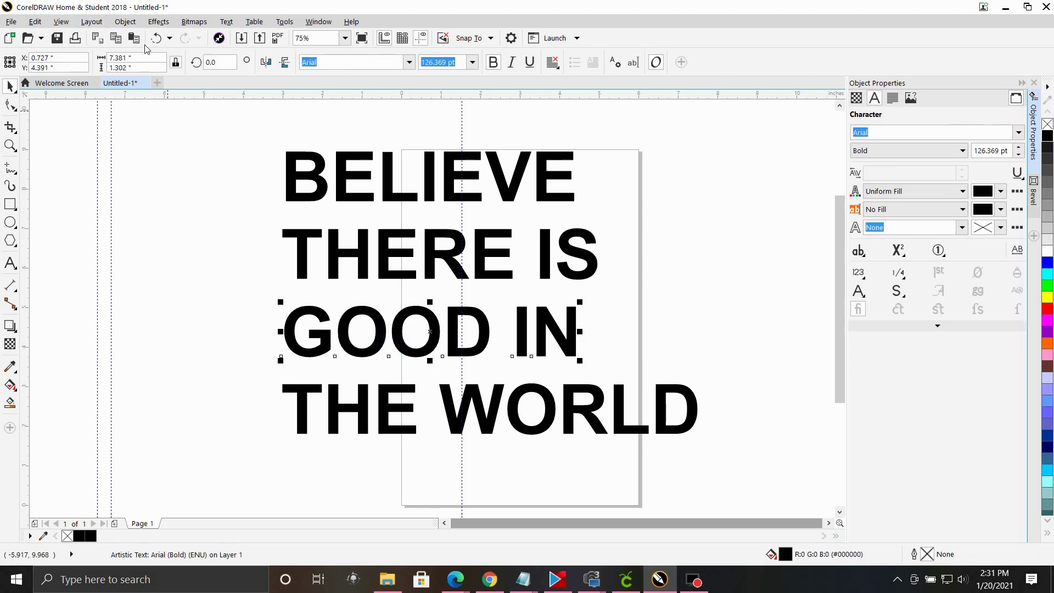
left_click(410, 266)
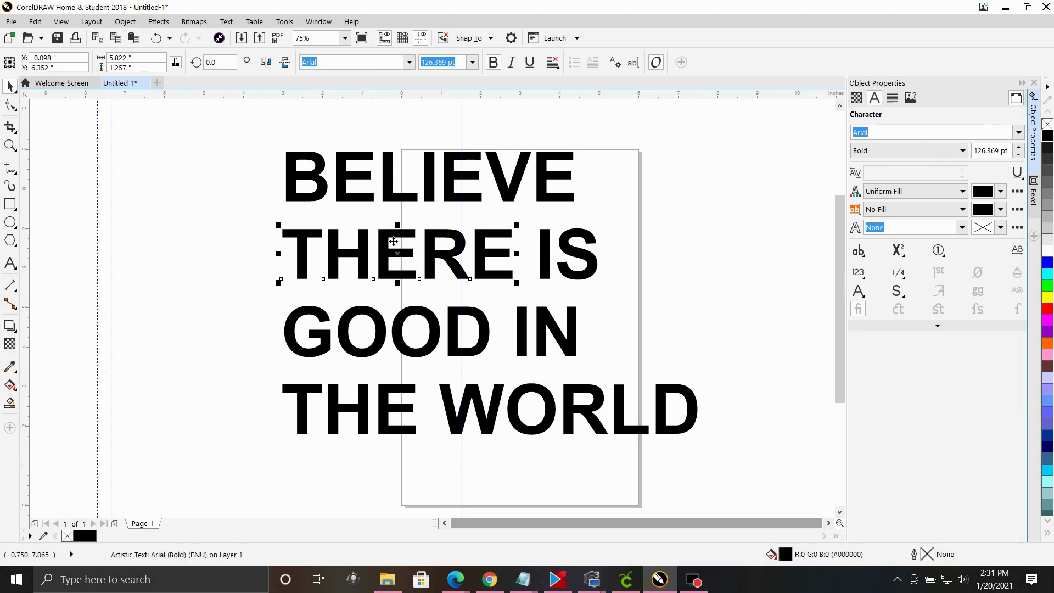
left_click_drag(222, 145, 356, 281)
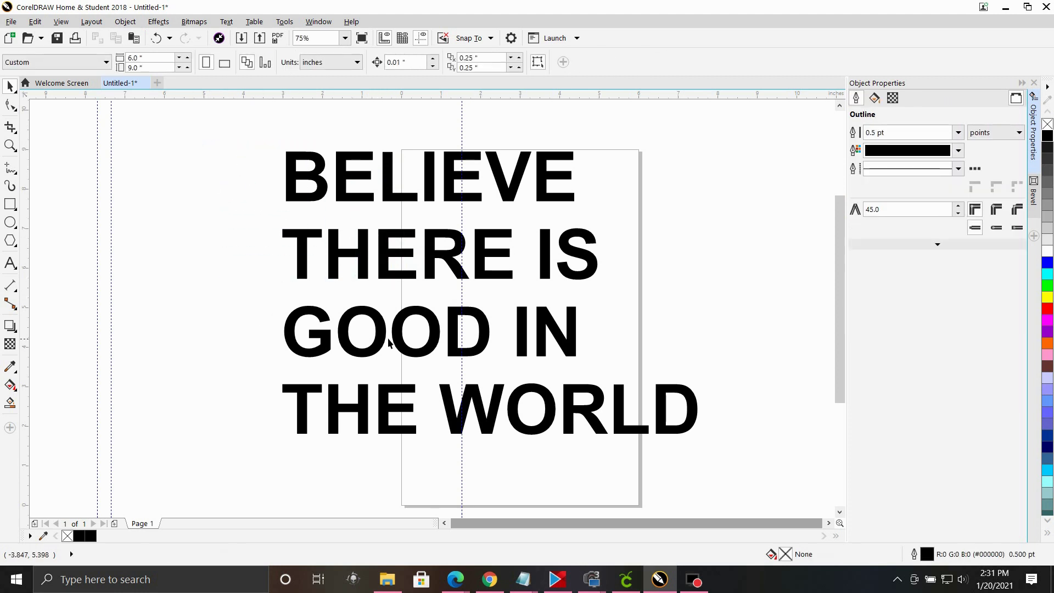
left_click(546, 259)
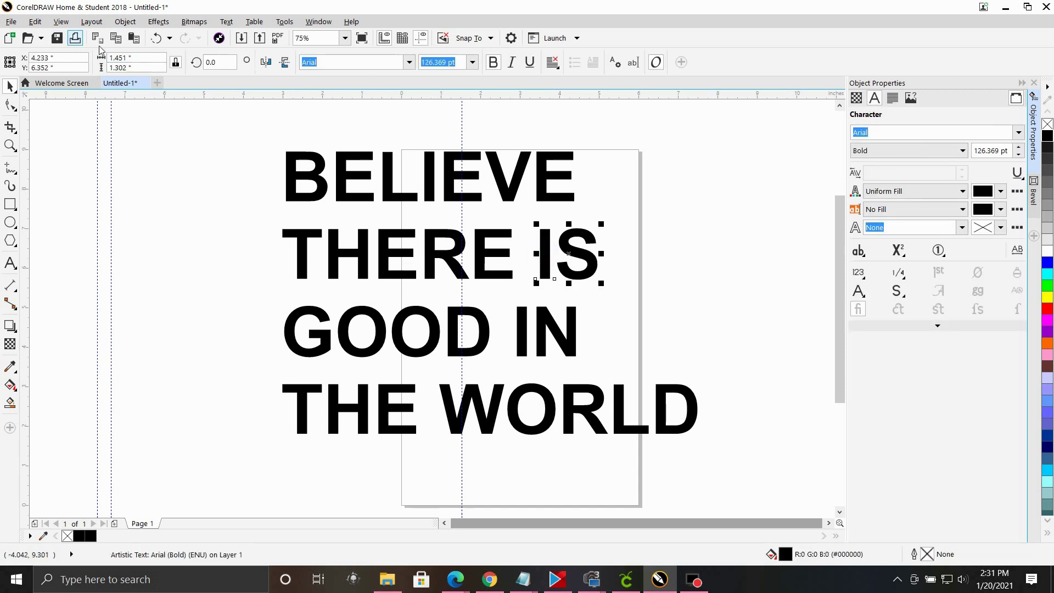
left_click(155, 38)
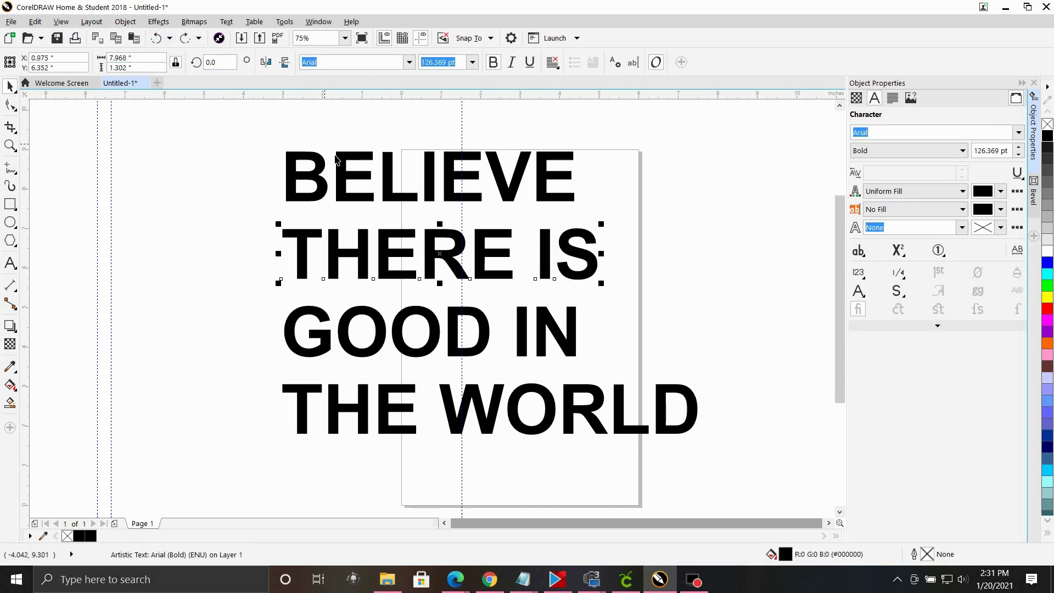
Step: Scale the GOOD IN line proportionally to a width of 10.5 inches
left_click(150, 328)
left_click(324, 204)
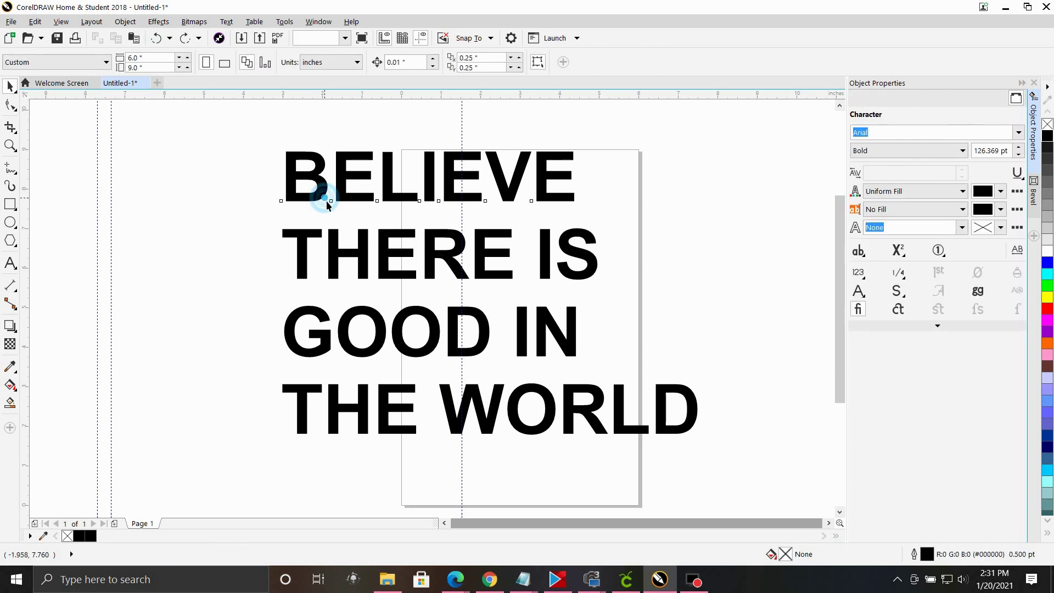
left_click(366, 262)
left_click(391, 346)
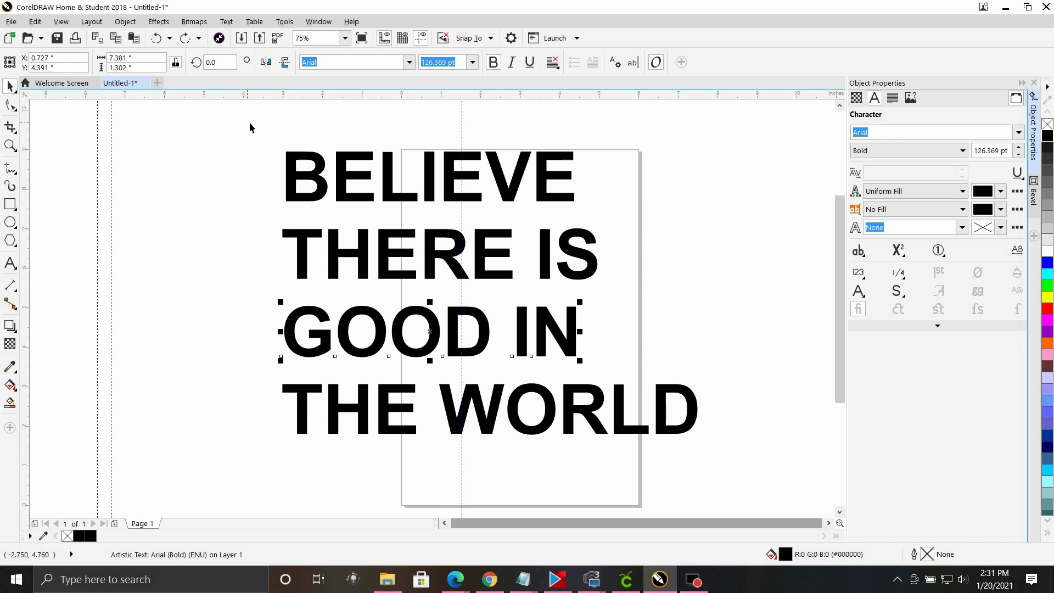
left_click(126, 57)
type("10.5")
key("Return")
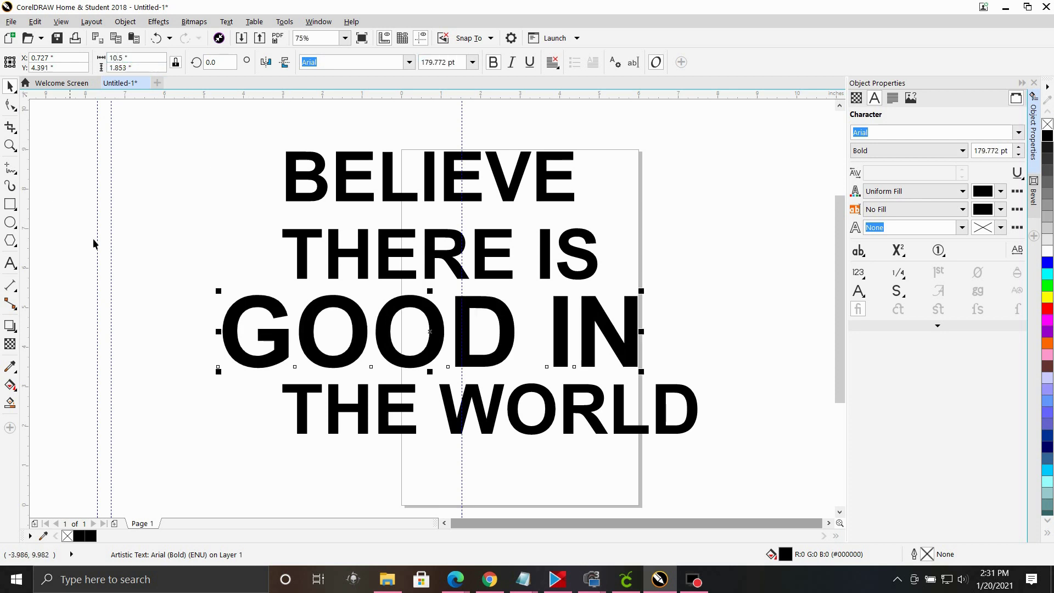
Step: Scale the THERE IS line proportionally to a width of 10.5 inches
left_click(439, 247)
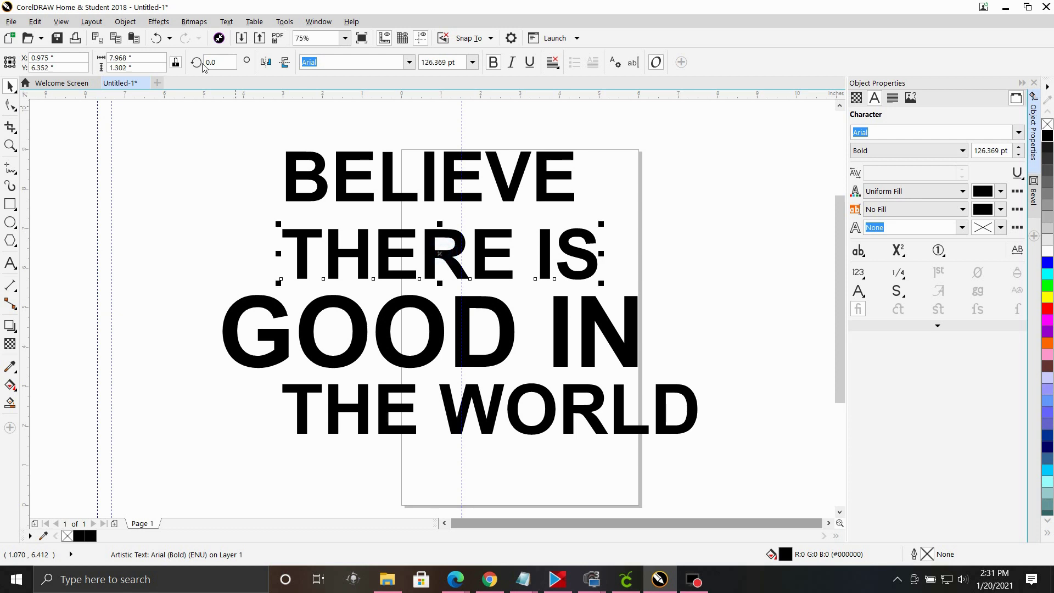
left_click(138, 58)
type("10.5")
key("Return")
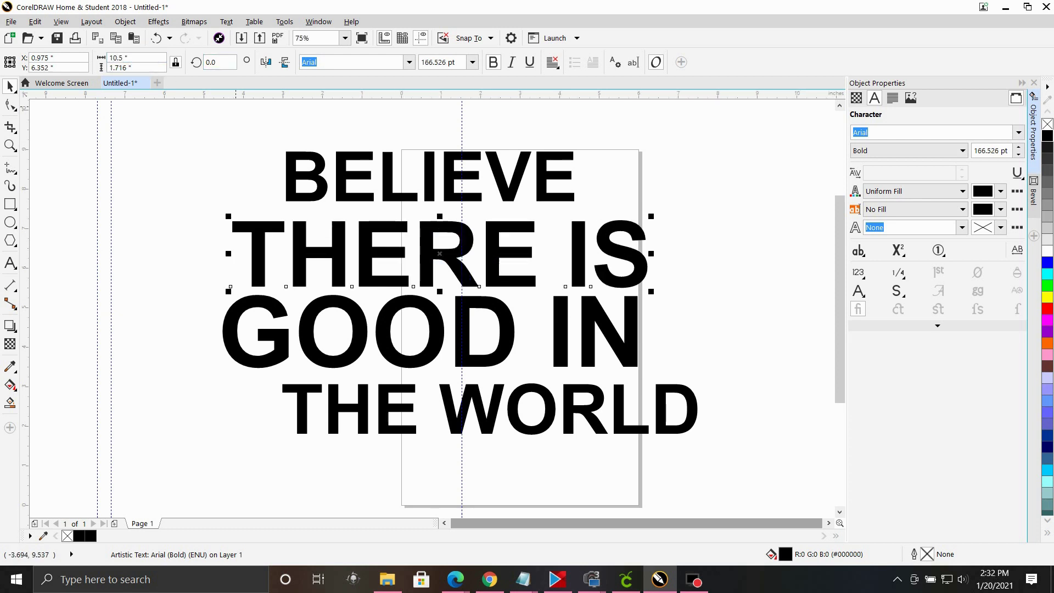
Step: Scale the BELIEVE line proportionally to a width of 10.5 inches
left_click(394, 174)
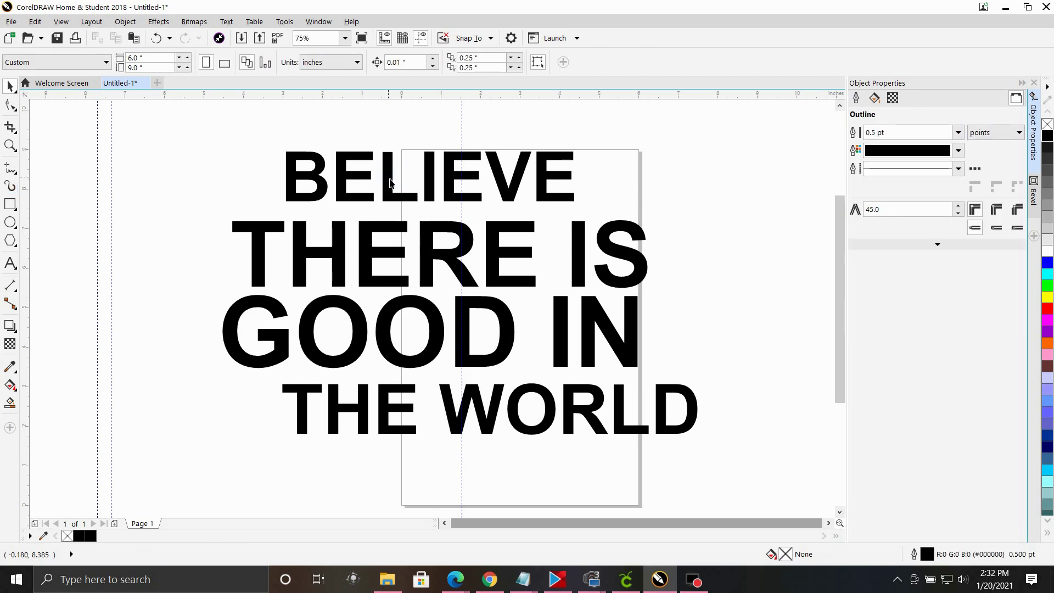
left_click(126, 57)
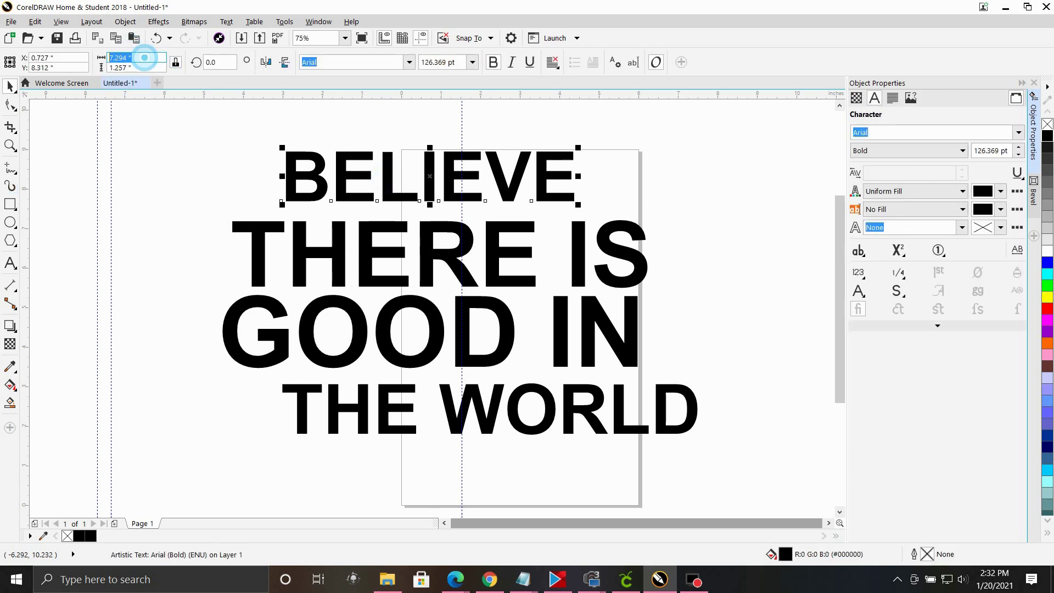
type("10.5")
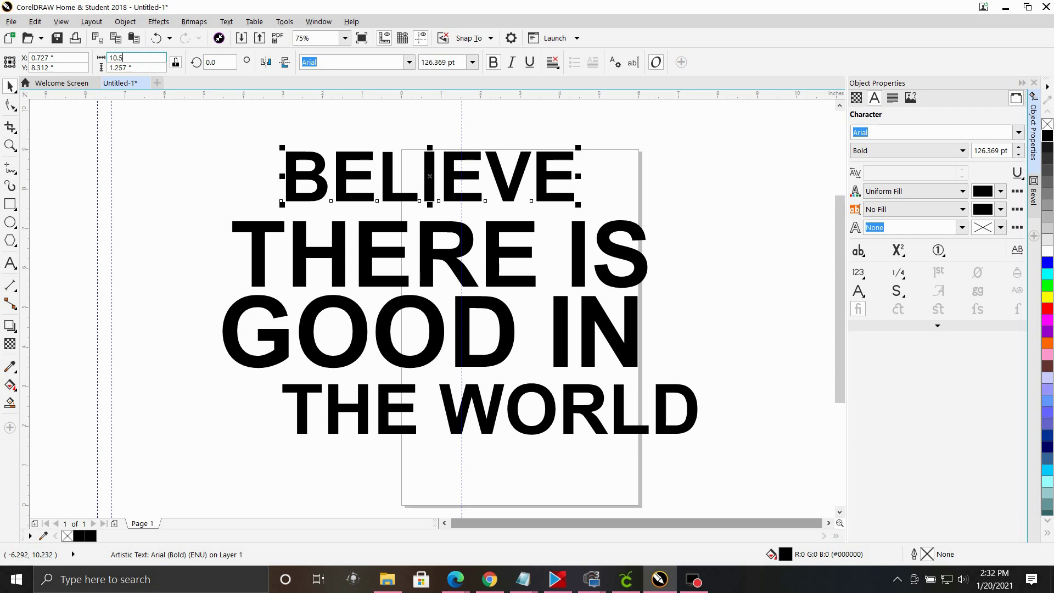
key("Return")
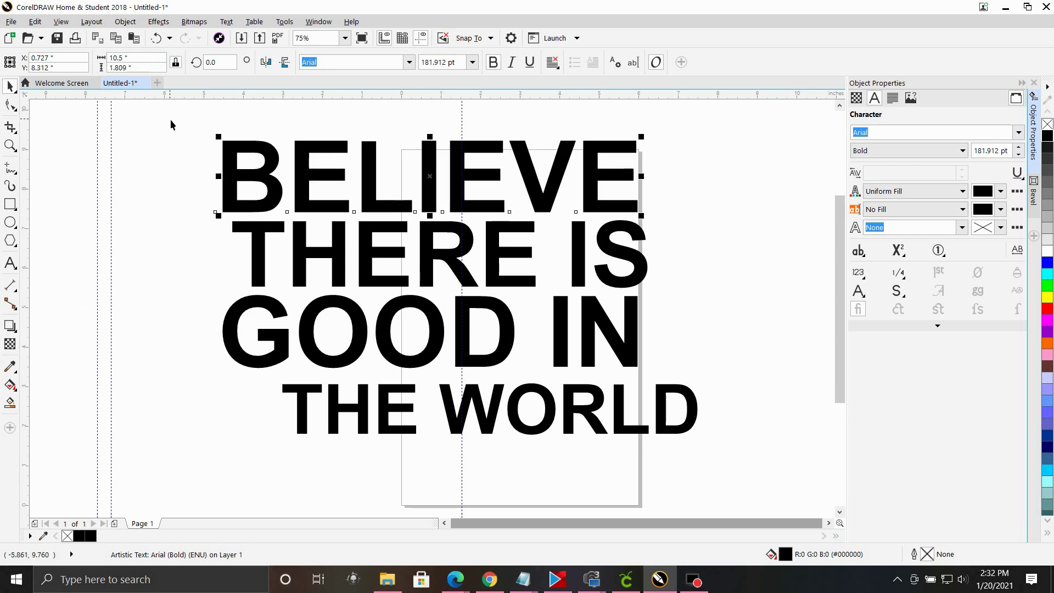
Step: Align the centers of all four text lines horizontally
left_click_drag(170, 119, 818, 456)
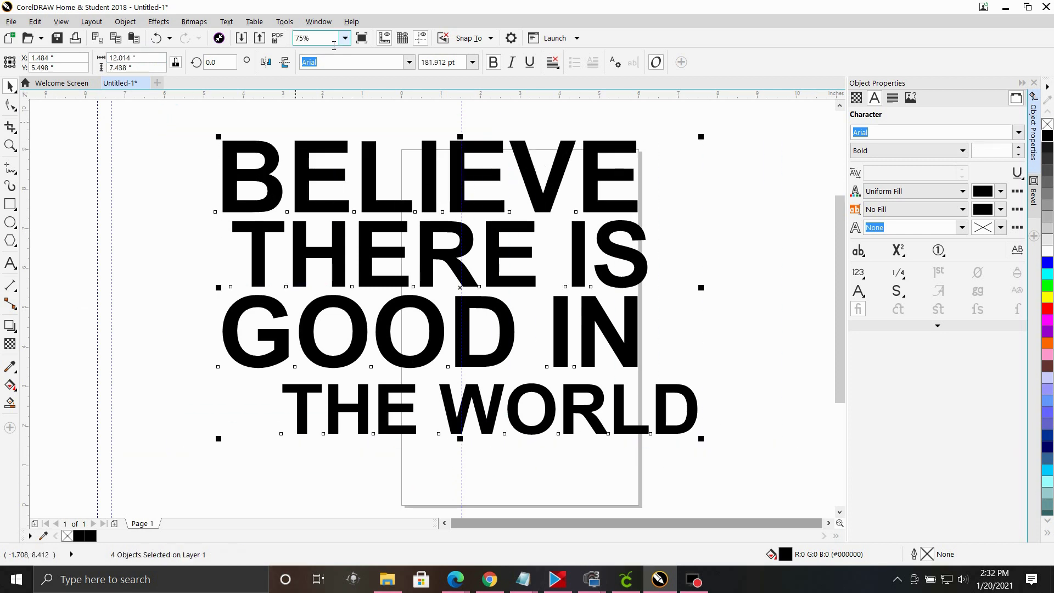
left_click(126, 22)
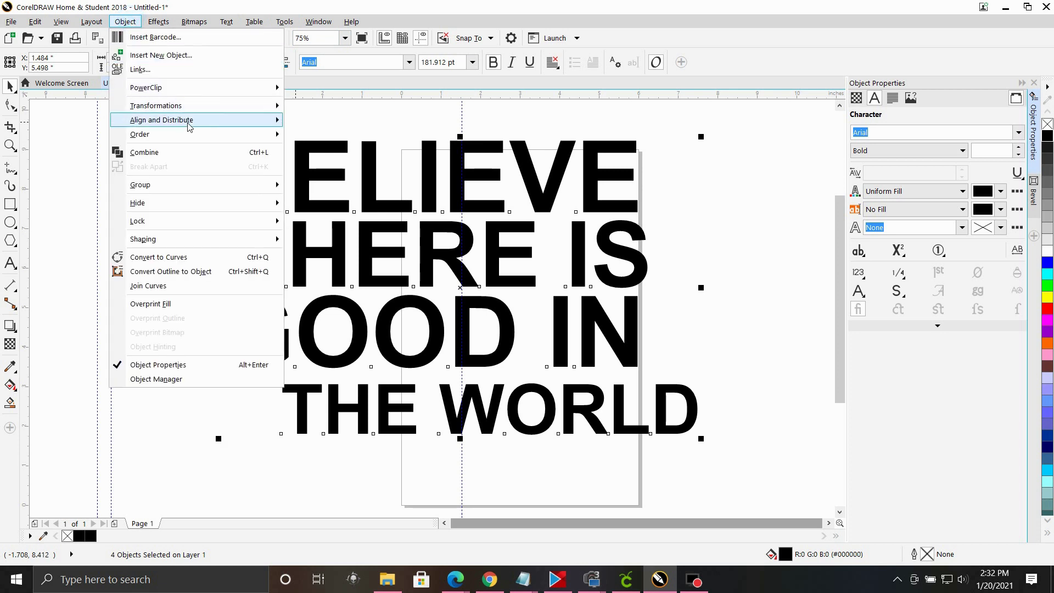
mouse_move(186, 120)
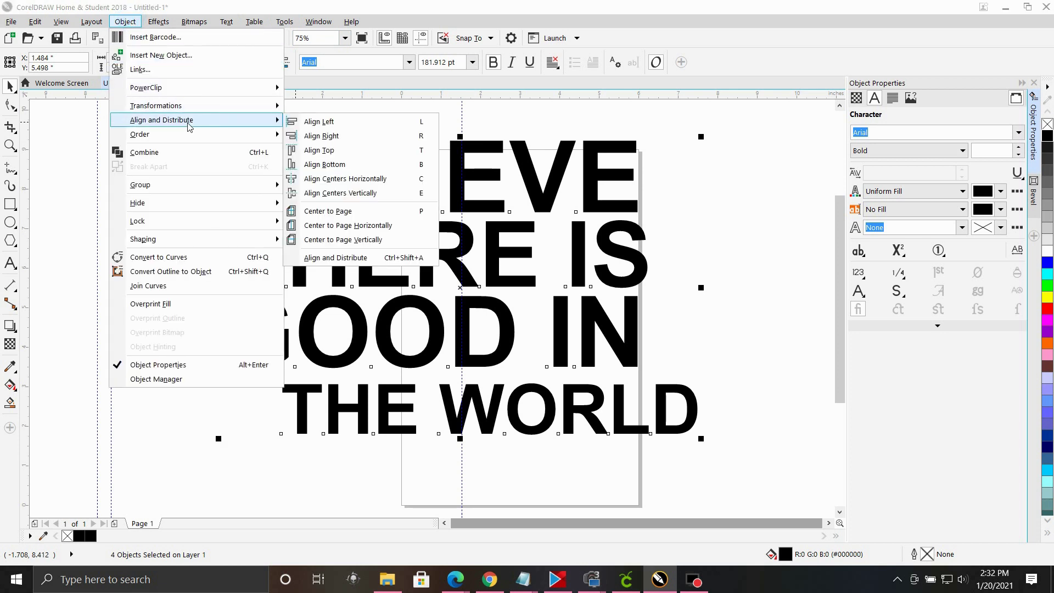
left_click(357, 179)
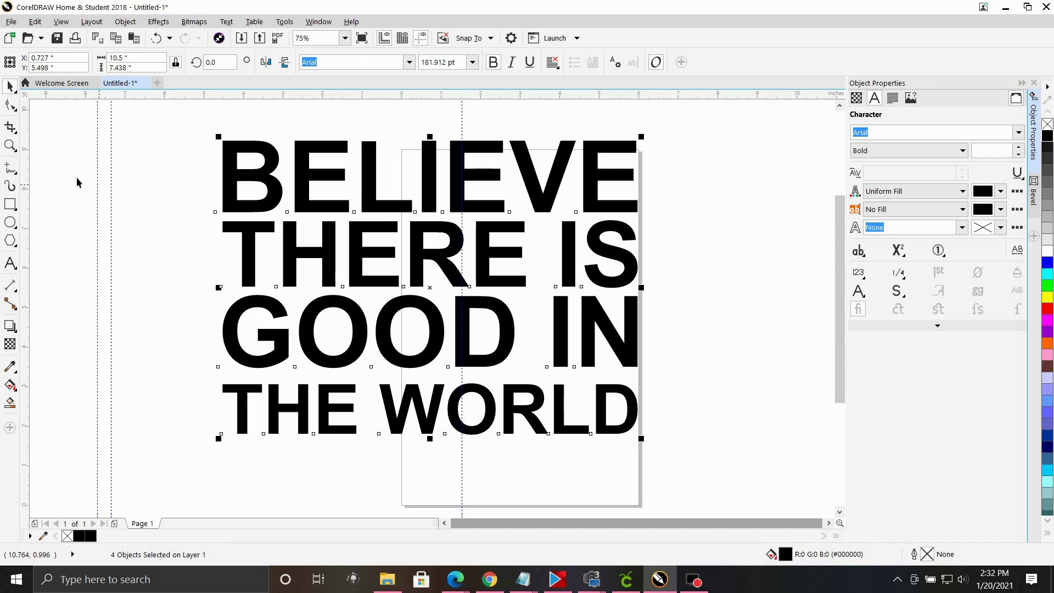
Step: Break the word BELIEVE apart into individual letters
left_click(207, 218)
left_click(281, 189)
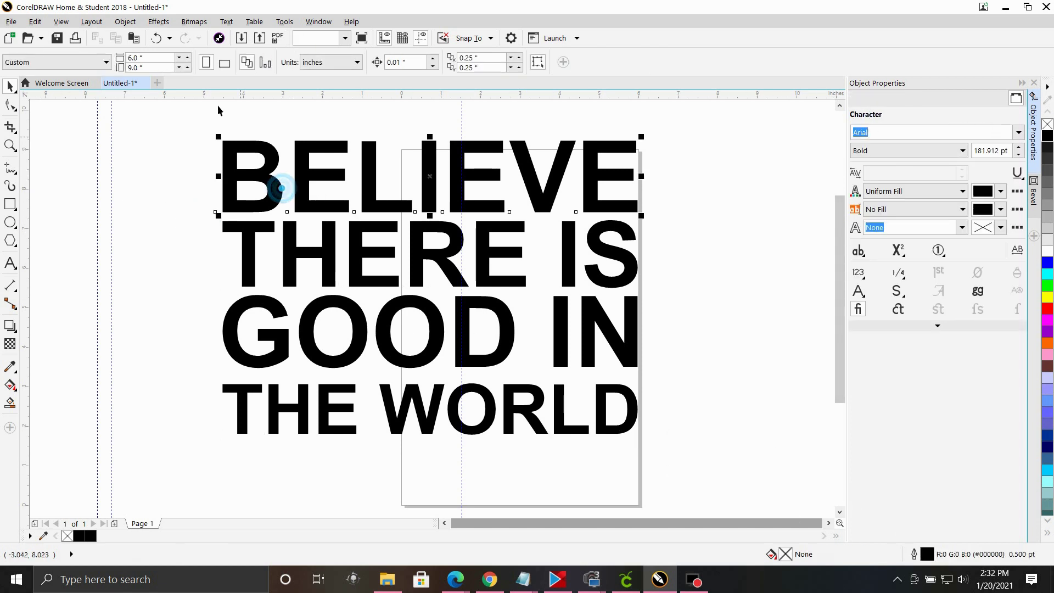
left_click(125, 22)
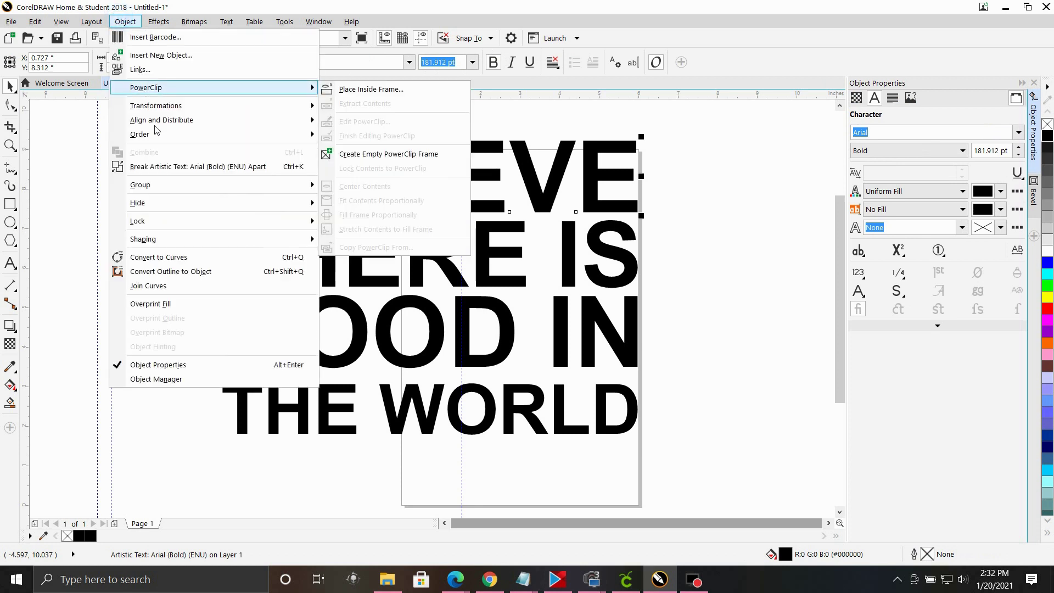
left_click(173, 167)
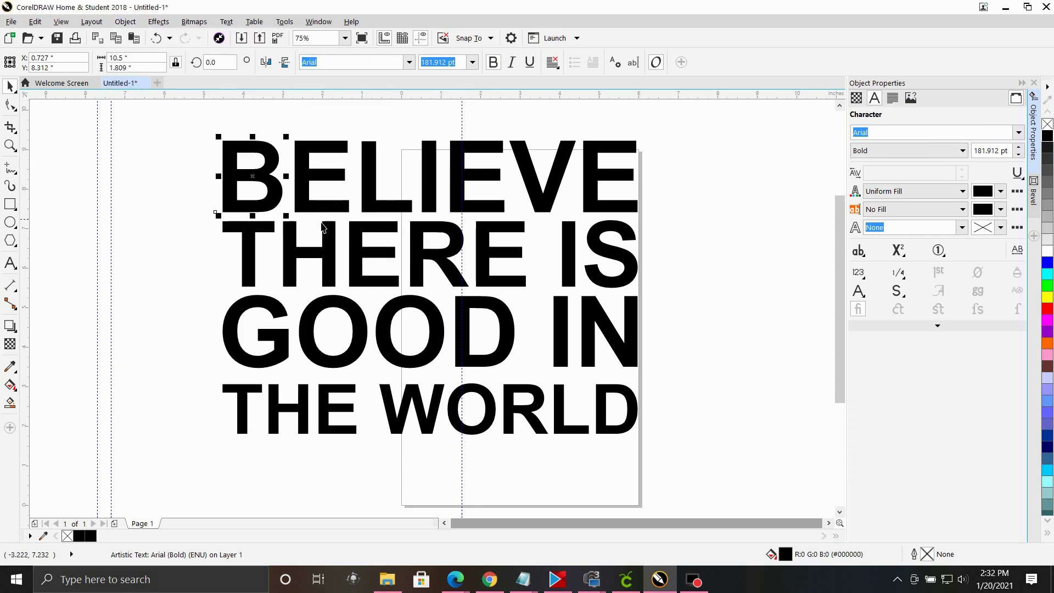
Step: Break the THERE IS line apart into separate words and clear the selection
left_click(445, 250)
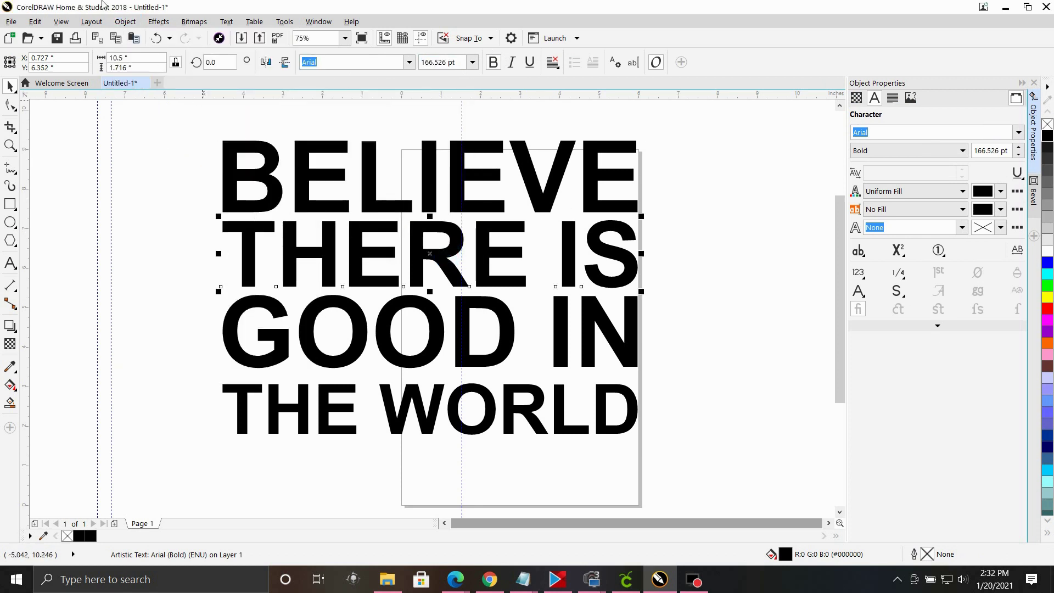
left_click(126, 21)
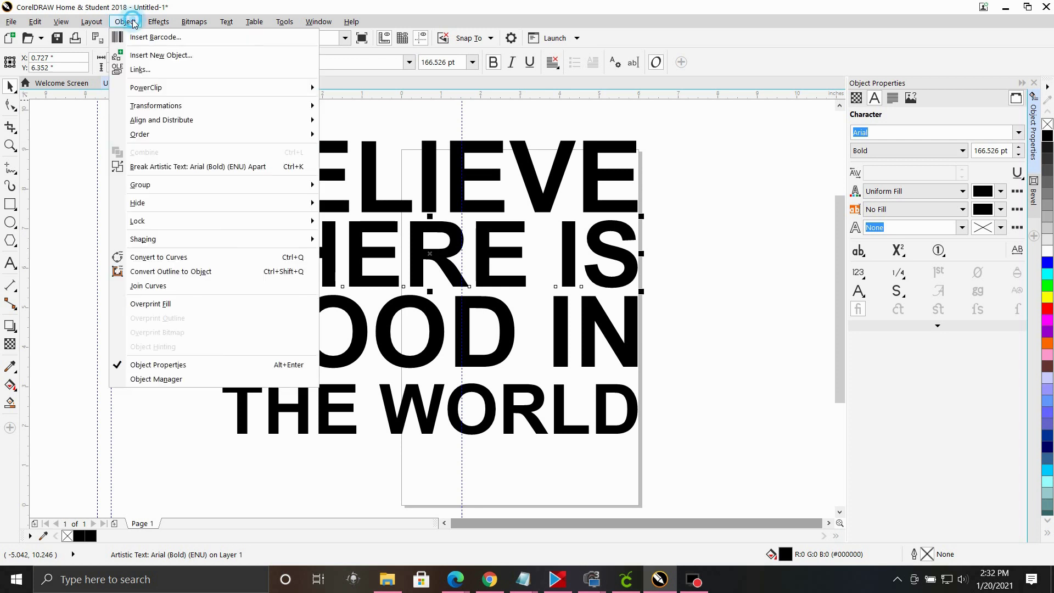
left_click(150, 169)
left_click(140, 251)
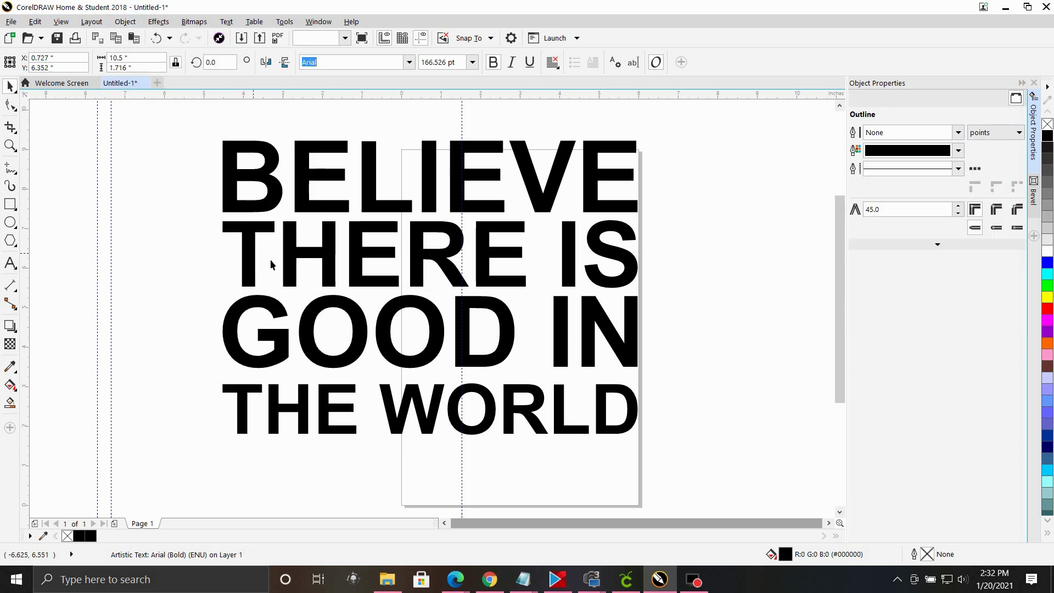
Step: Break the words THERE and IS apart into individual letters
left_click(250, 253)
left_click(134, 23)
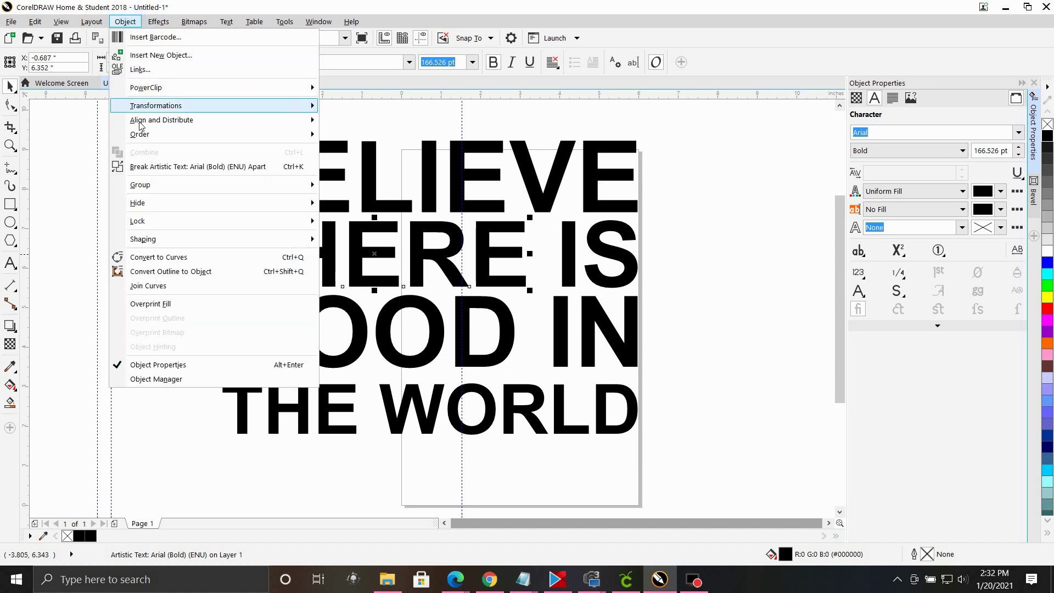
left_click(150, 167)
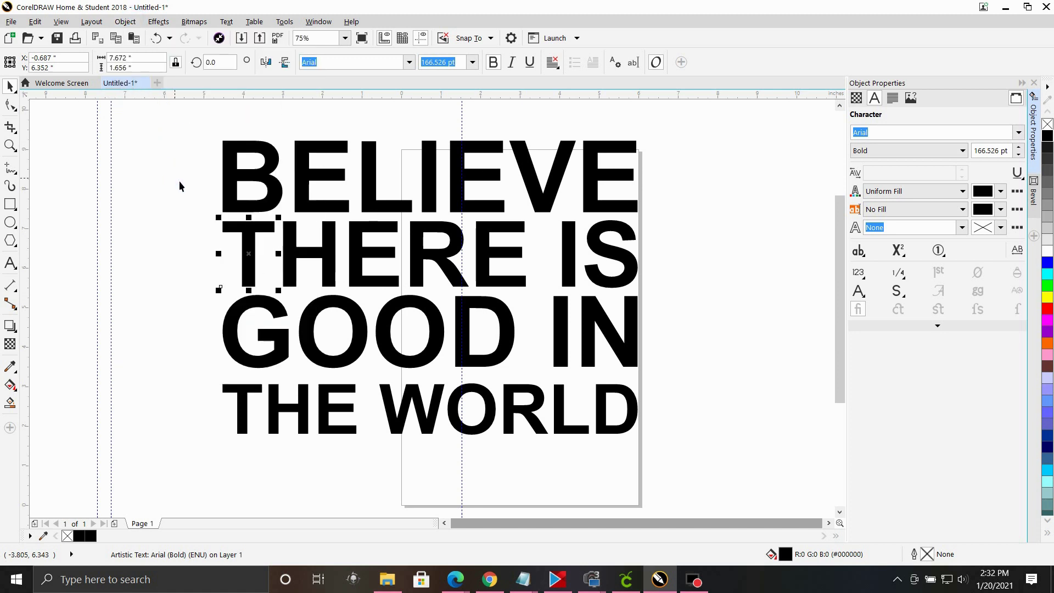
left_click(567, 273)
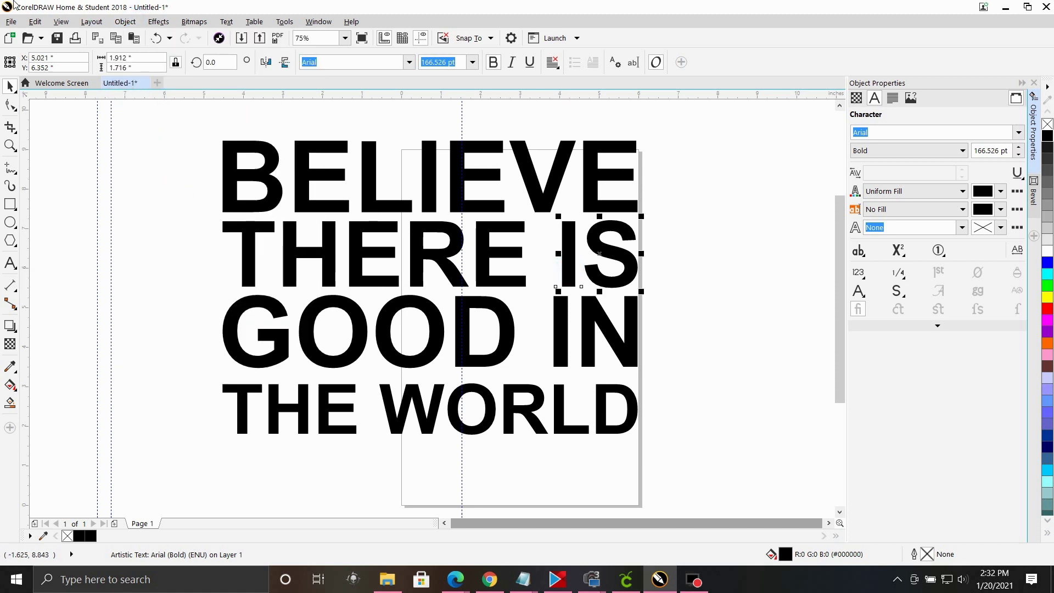
left_click(126, 21)
left_click(156, 166)
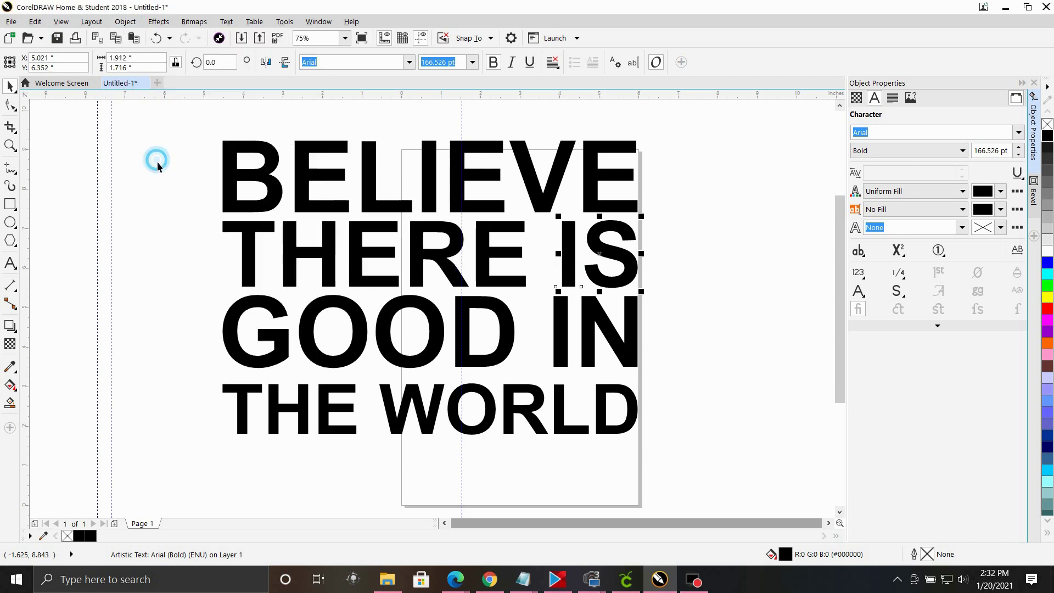
Step: Break the GOOD IN line apart into separate words
left_click(283, 356)
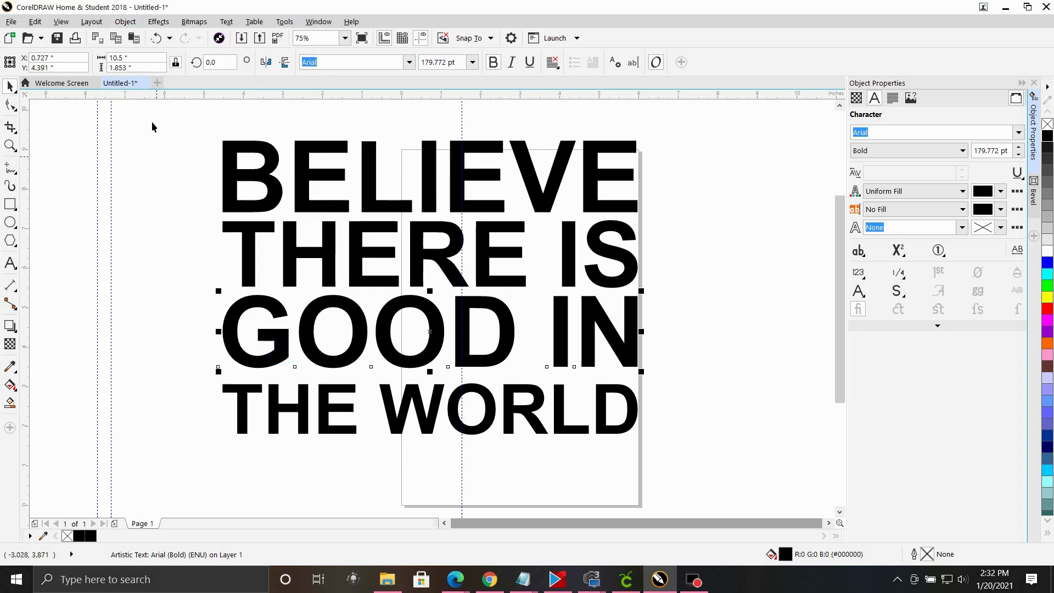
left_click(125, 21)
left_click(148, 166)
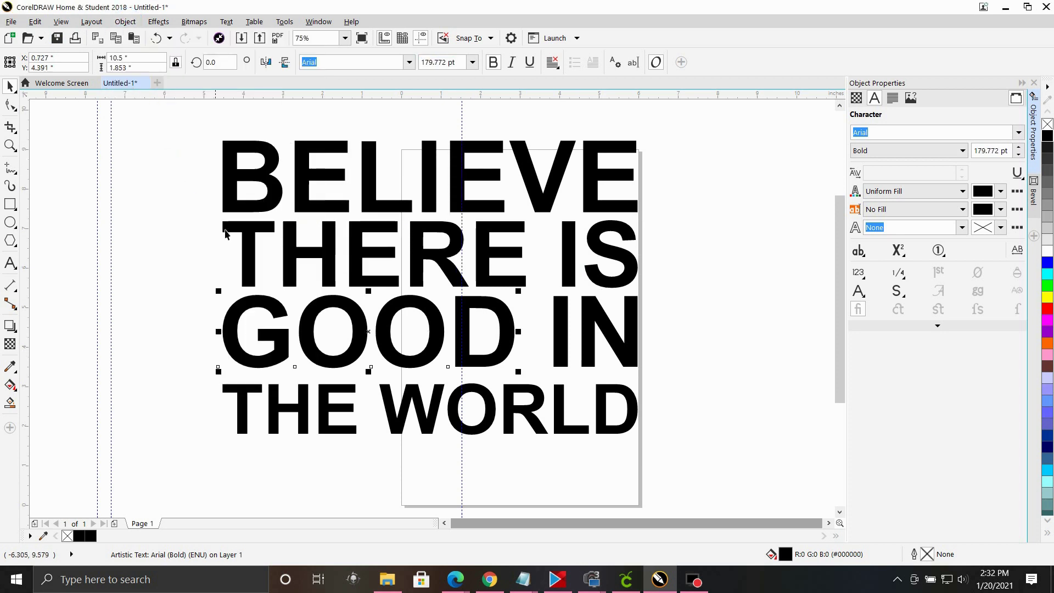
Step: Break the words GOOD and IN apart into individual letters
left_click(132, 22)
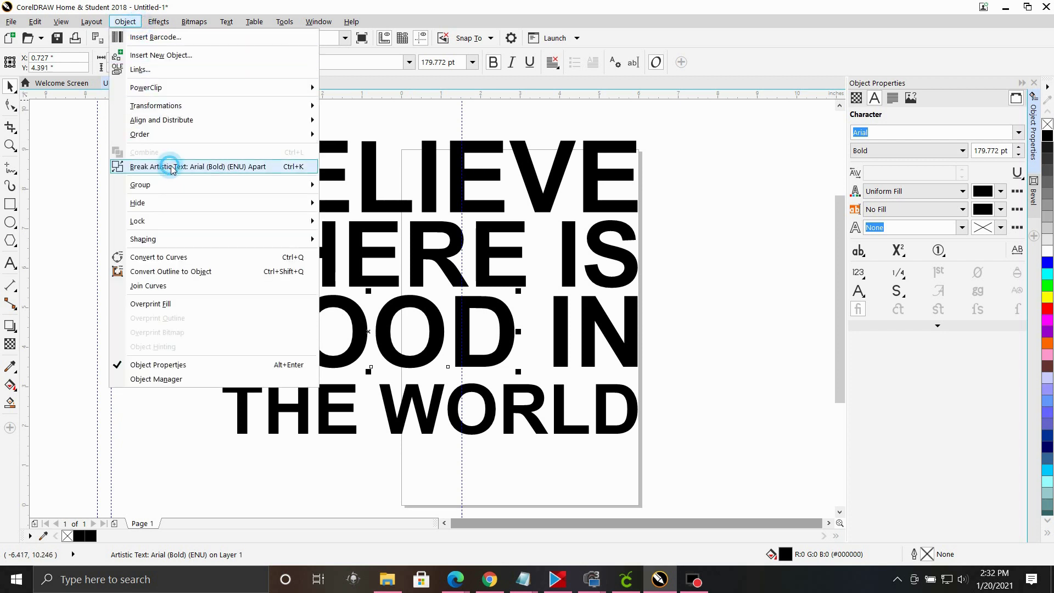
left_click(165, 166)
left_click(593, 353)
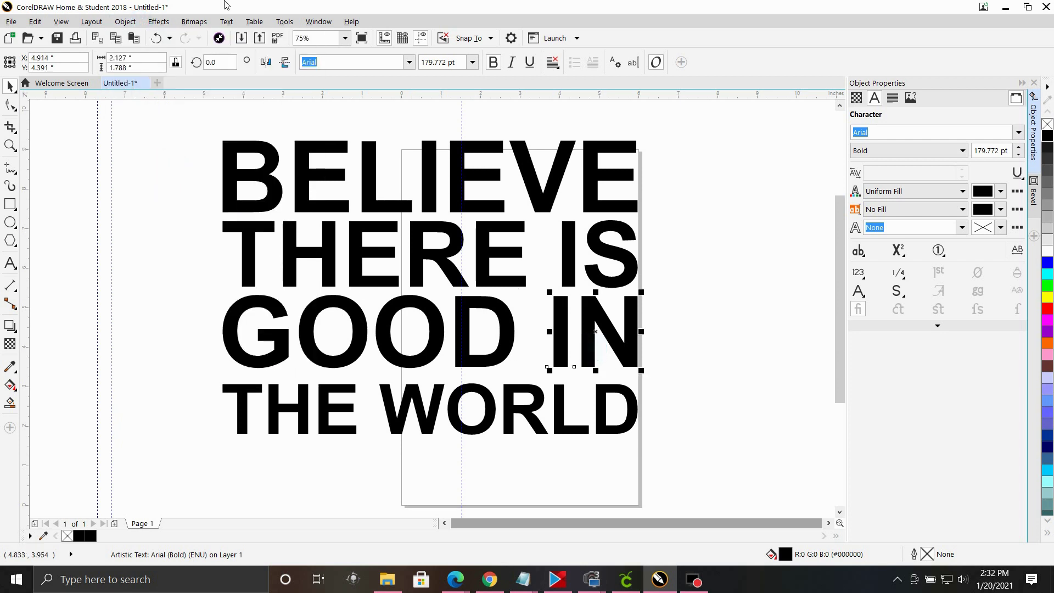
left_click(125, 21)
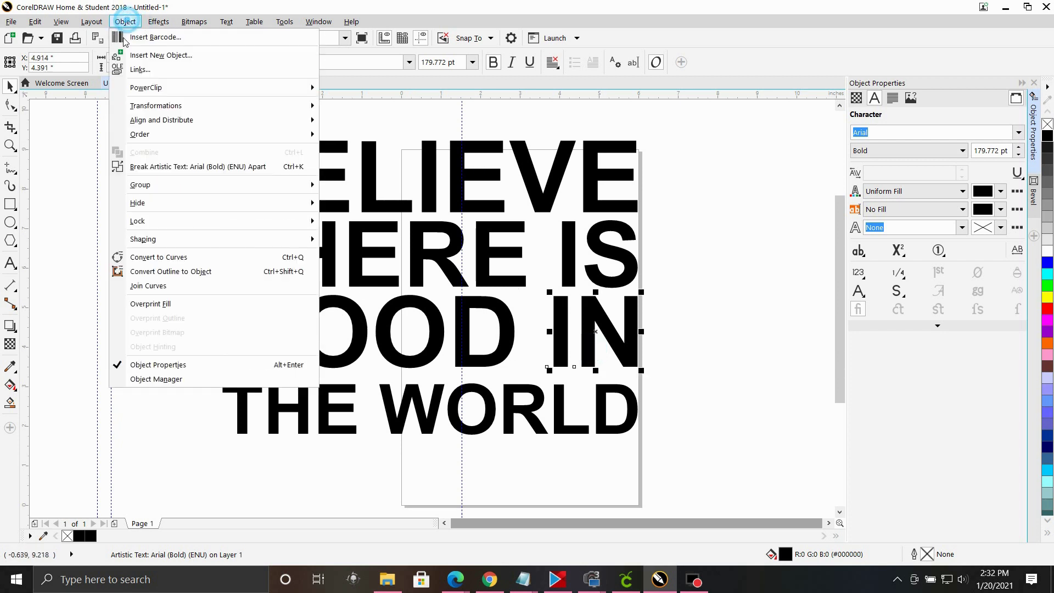
left_click(175, 166)
Step: Break the THE WORLD line apart into separate words
left_click(243, 417)
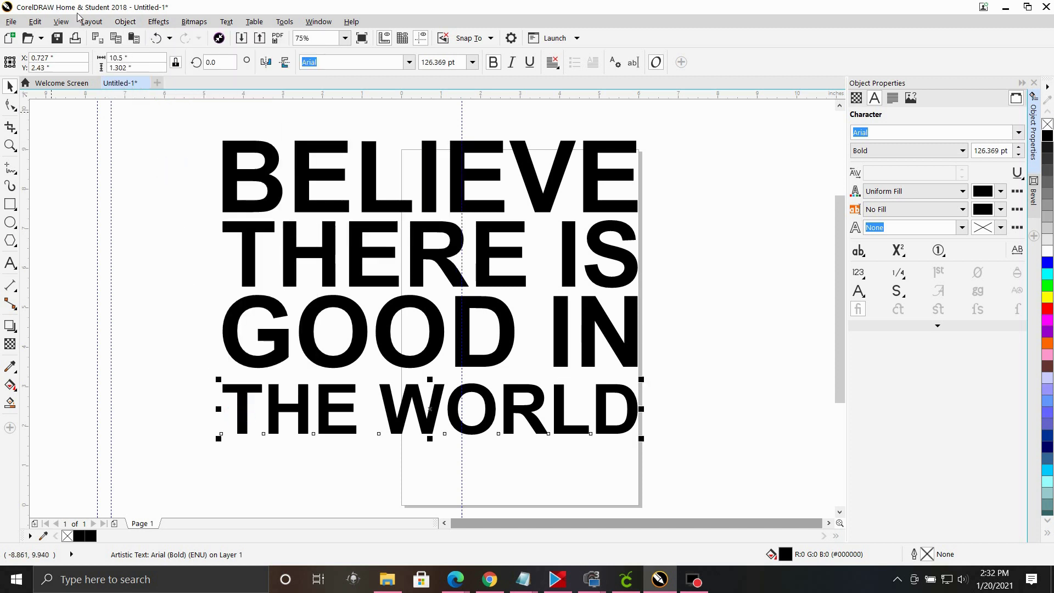
left_click(131, 22)
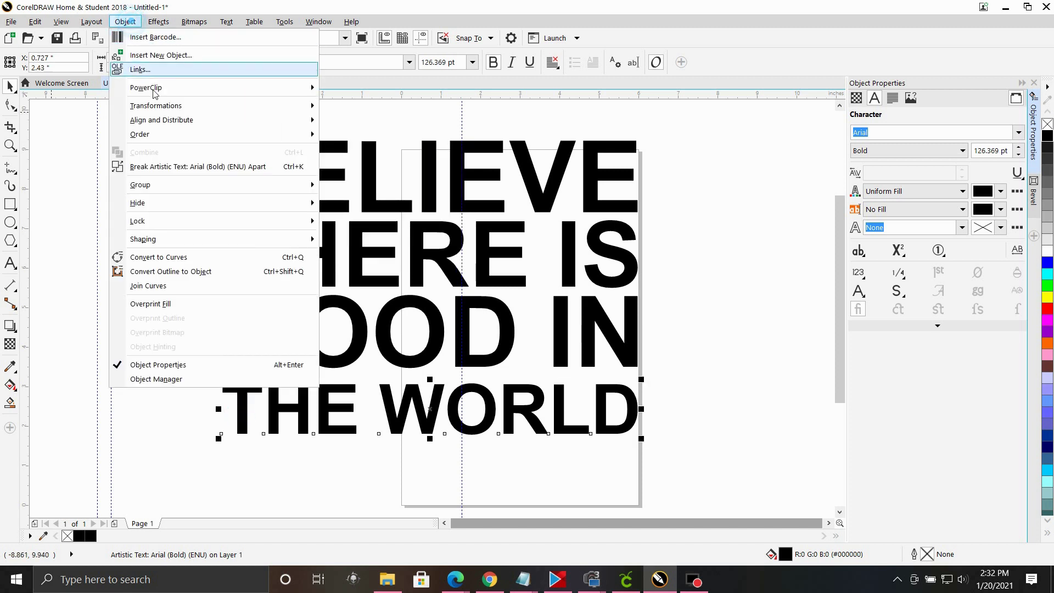
left_click(174, 166)
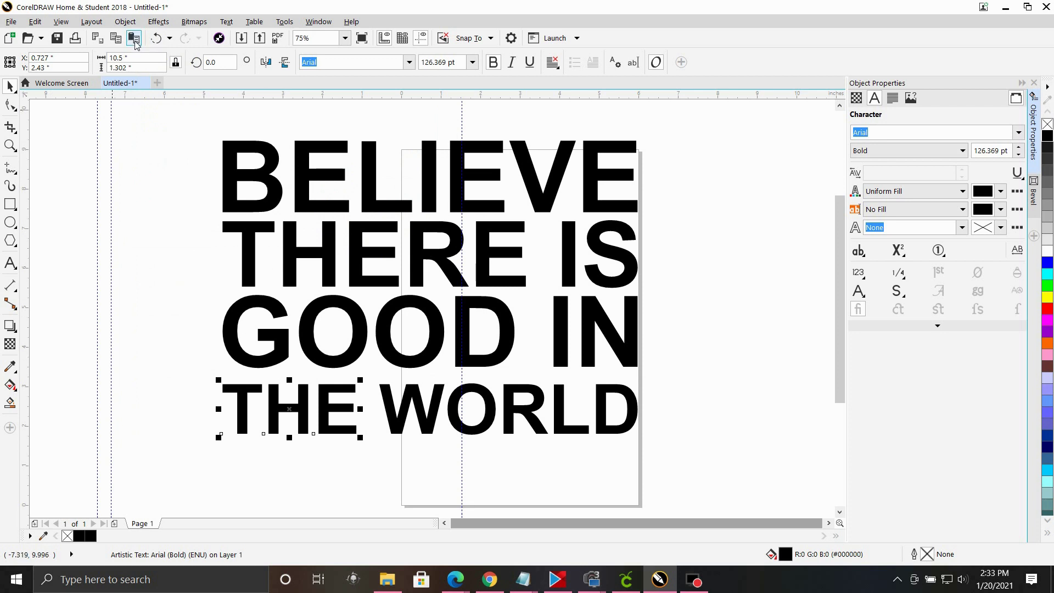
Step: Break the words THE and WORLD apart into individual letters
left_click(128, 22)
left_click(172, 167)
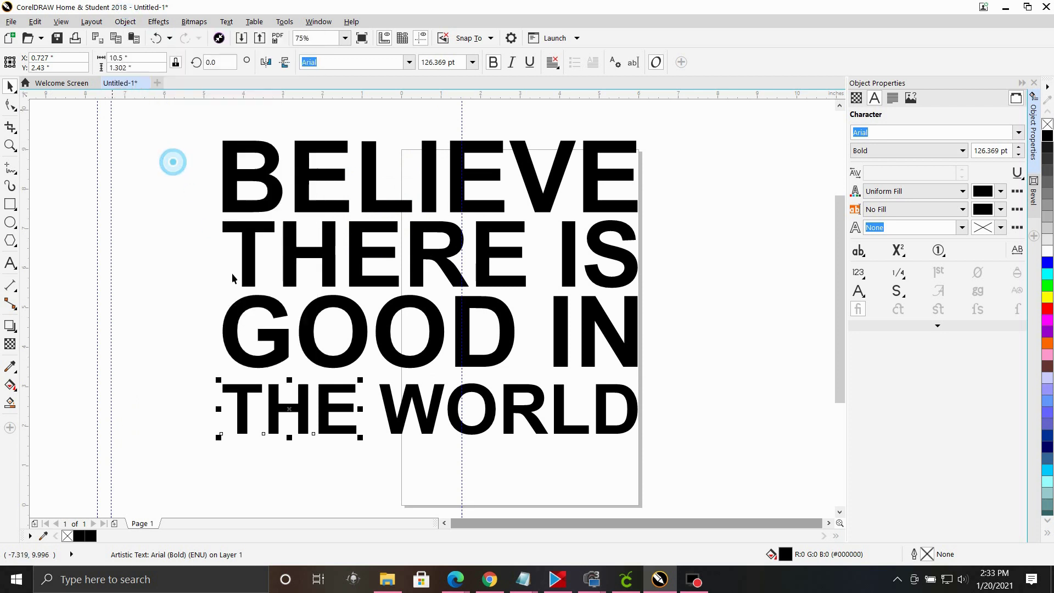
left_click(406, 417)
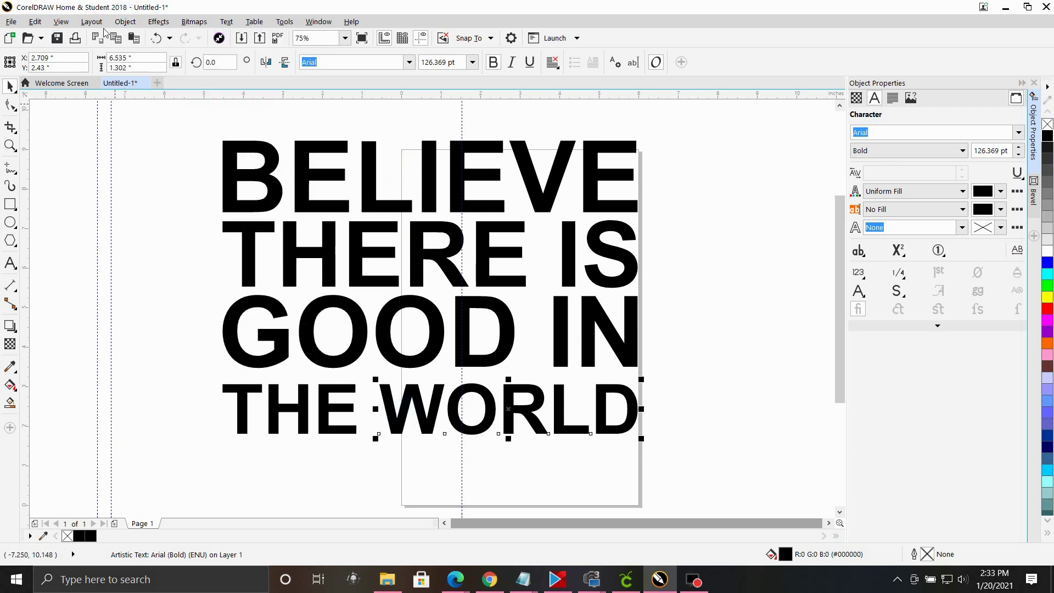
left_click(125, 22)
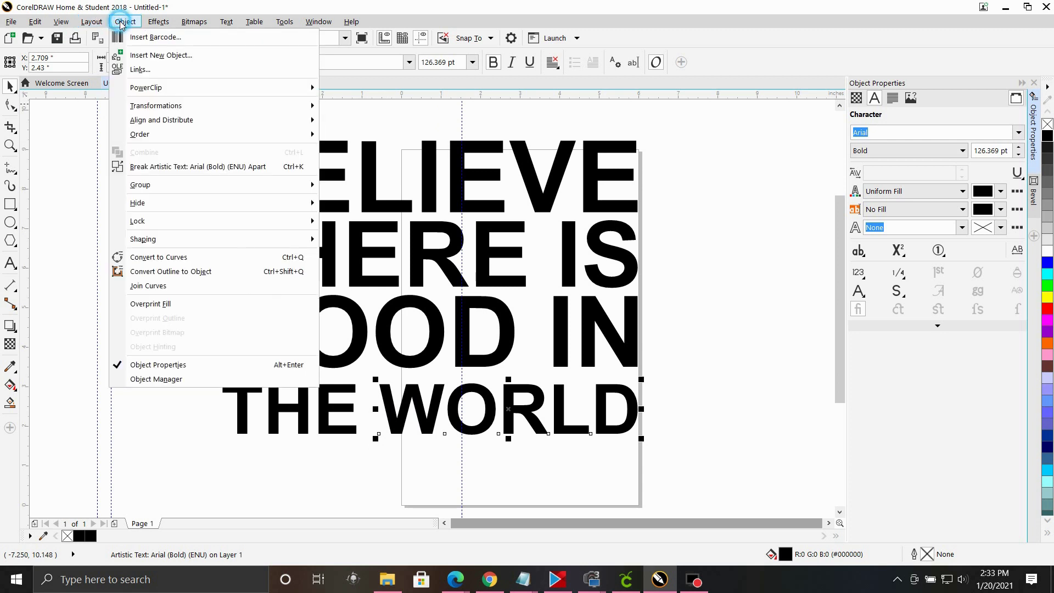
left_click(172, 166)
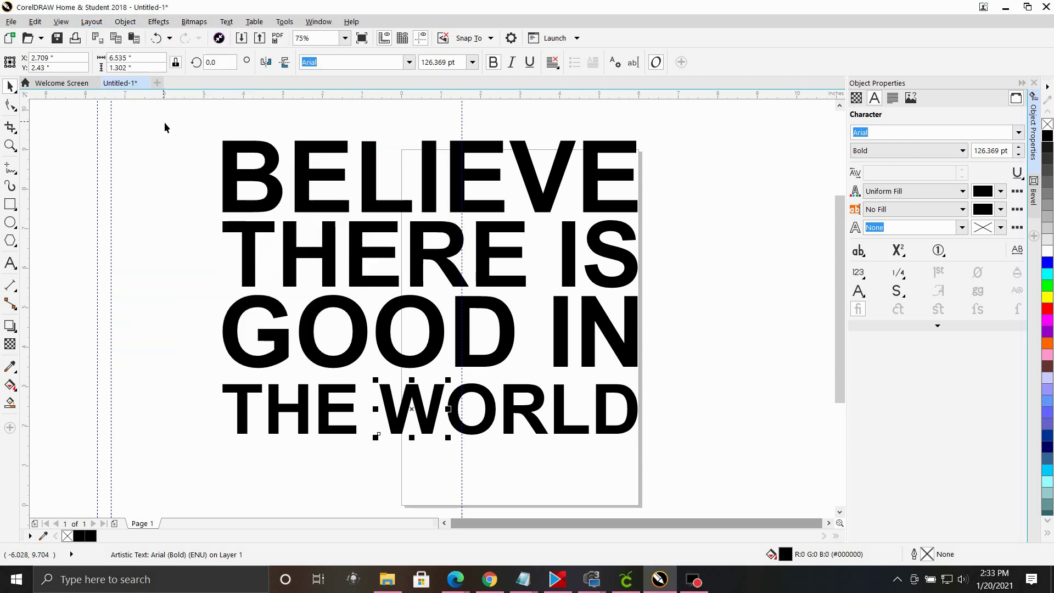
Step: Convert all letters of the four text lines to curves and check the letter B on its own
left_click_drag(164, 122, 736, 464)
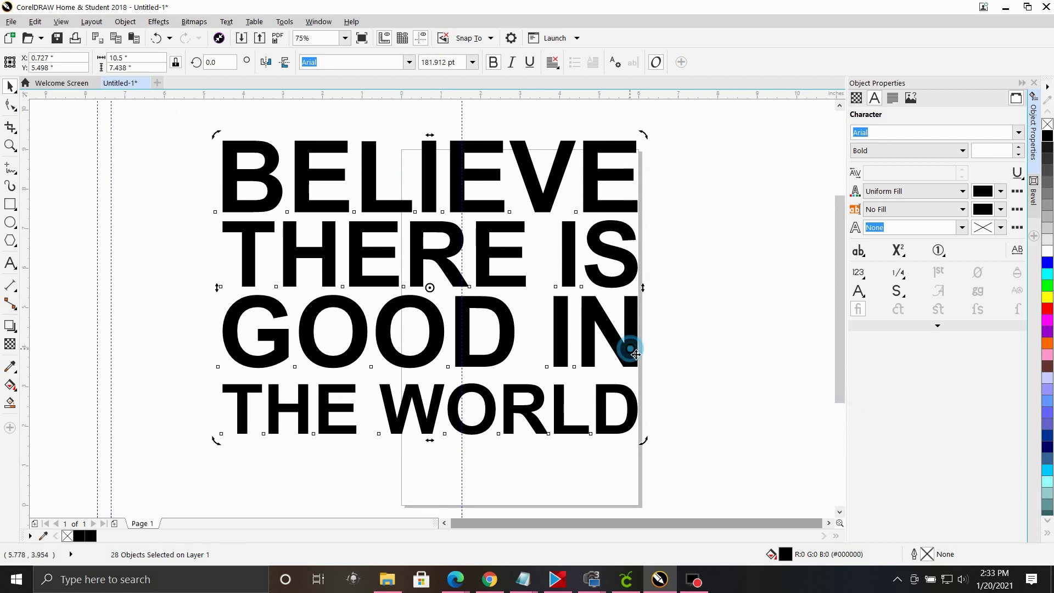
left_click(705, 334)
left_click(632, 332)
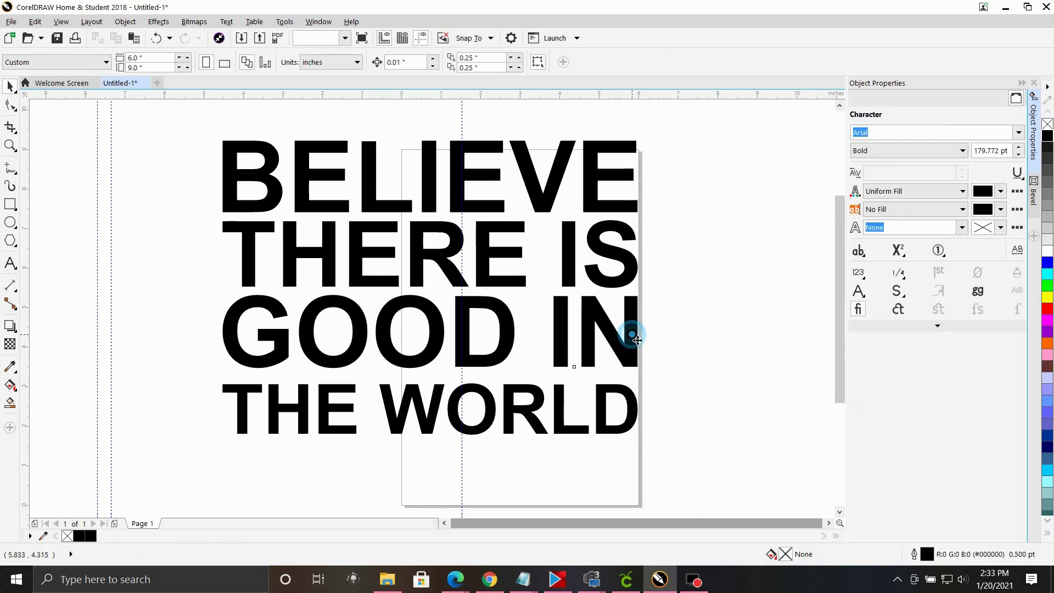
left_click_drag(207, 125, 672, 443)
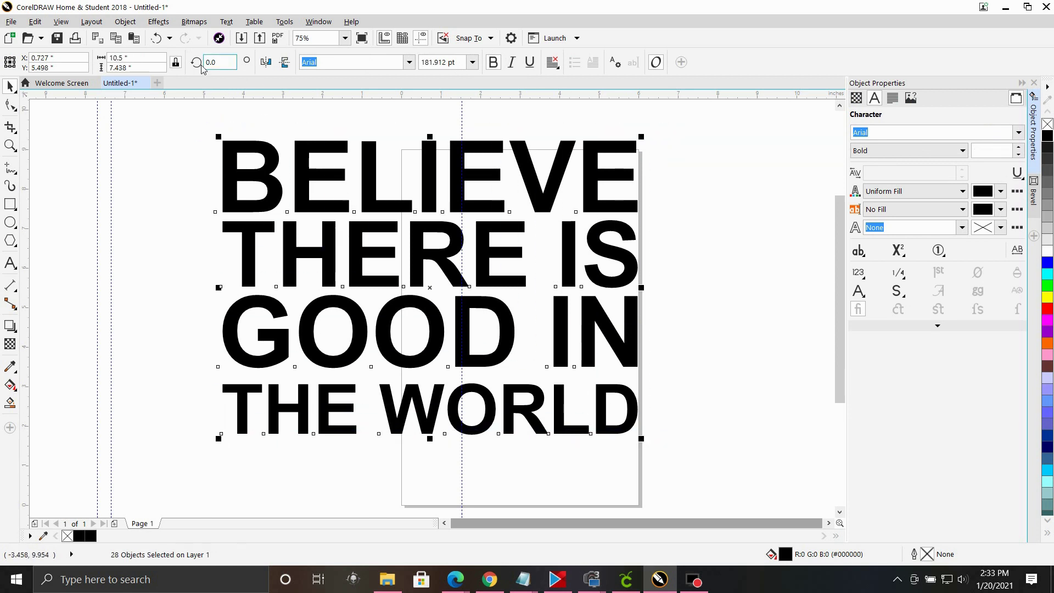
left_click(134, 22)
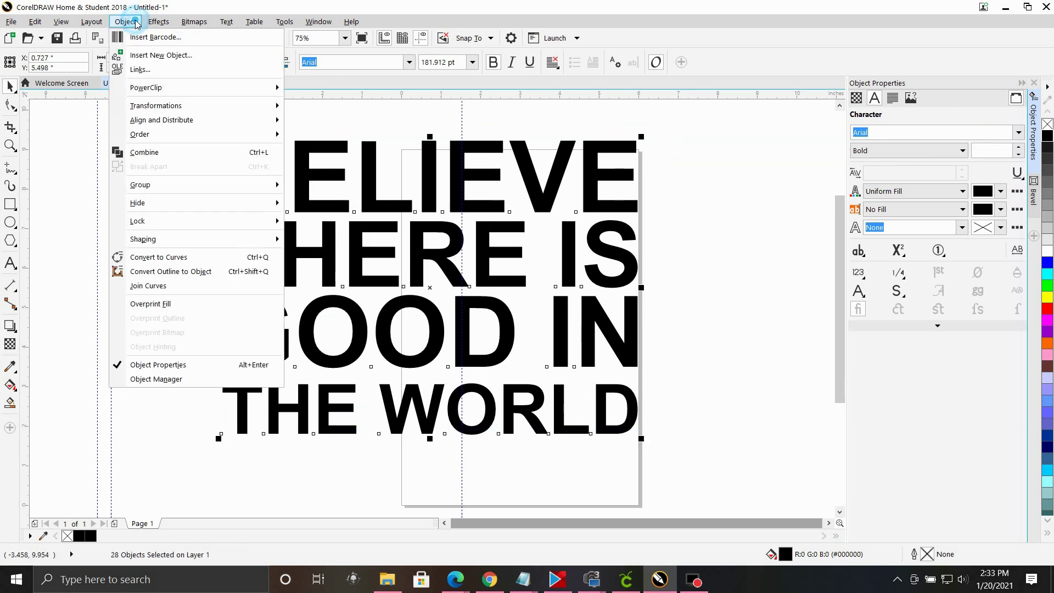
left_click(187, 256)
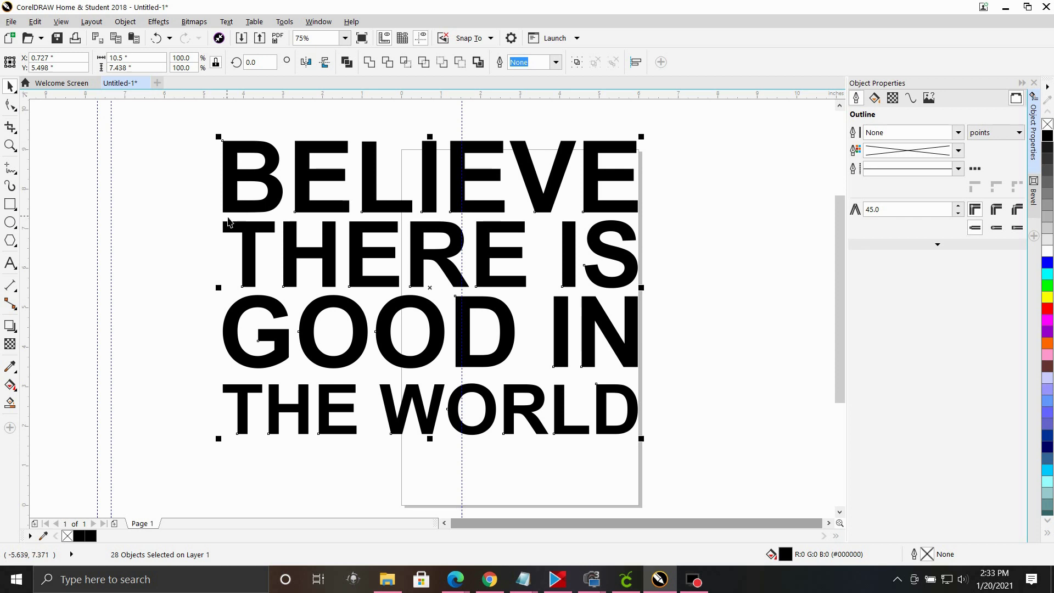
left_click(147, 235)
left_click(234, 202)
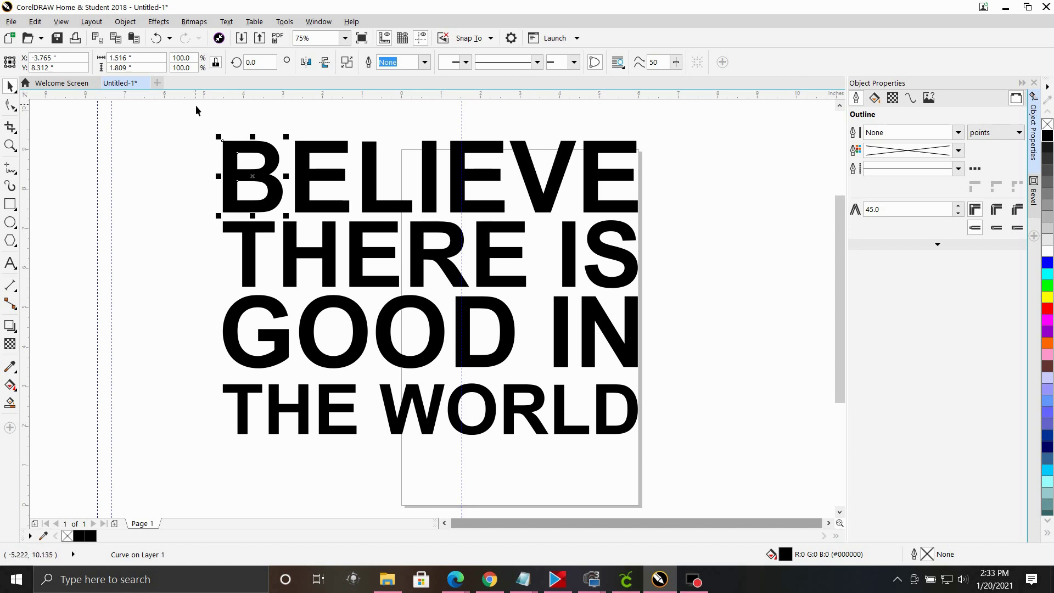
Step: Give all letters a black 4.0 pt outline placed behind the fill and scaled with the object, then clear the selection
left_click_drag(183, 129, 721, 461)
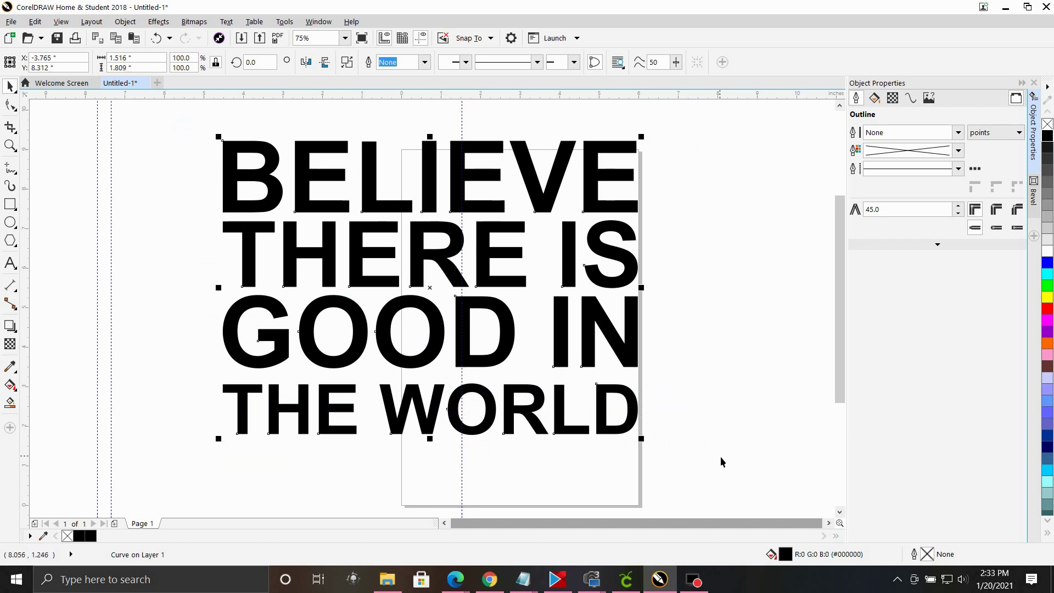
double_click(932, 551)
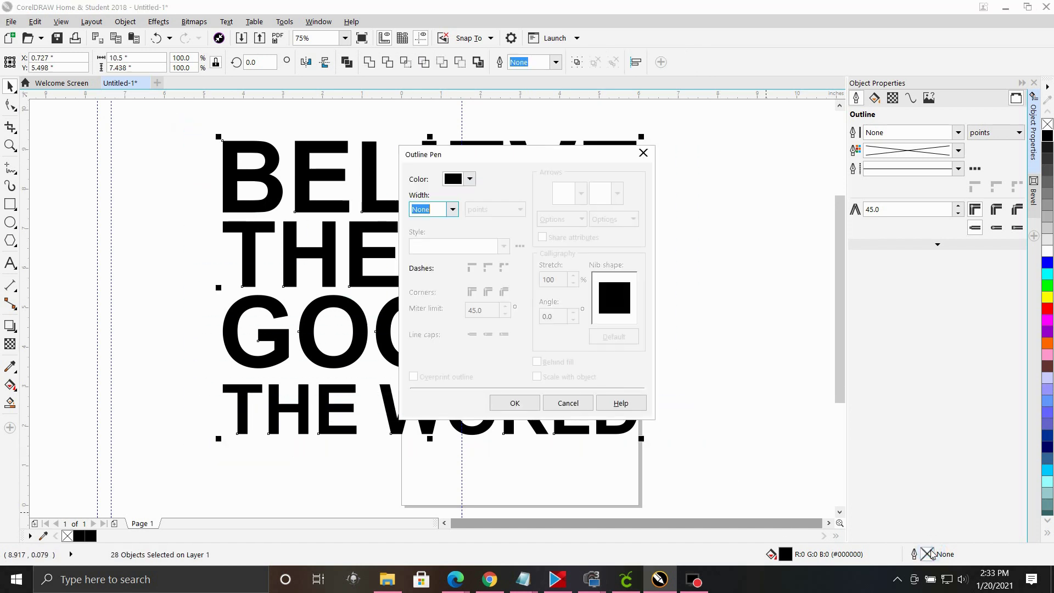
left_click(453, 209)
left_click(421, 299)
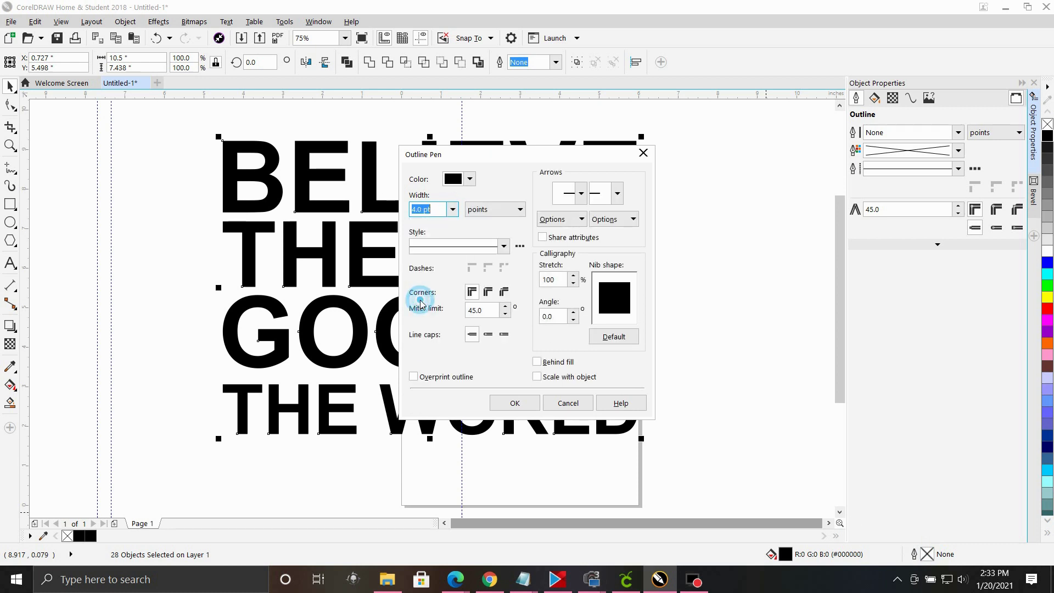
left_click(537, 362)
left_click(537, 377)
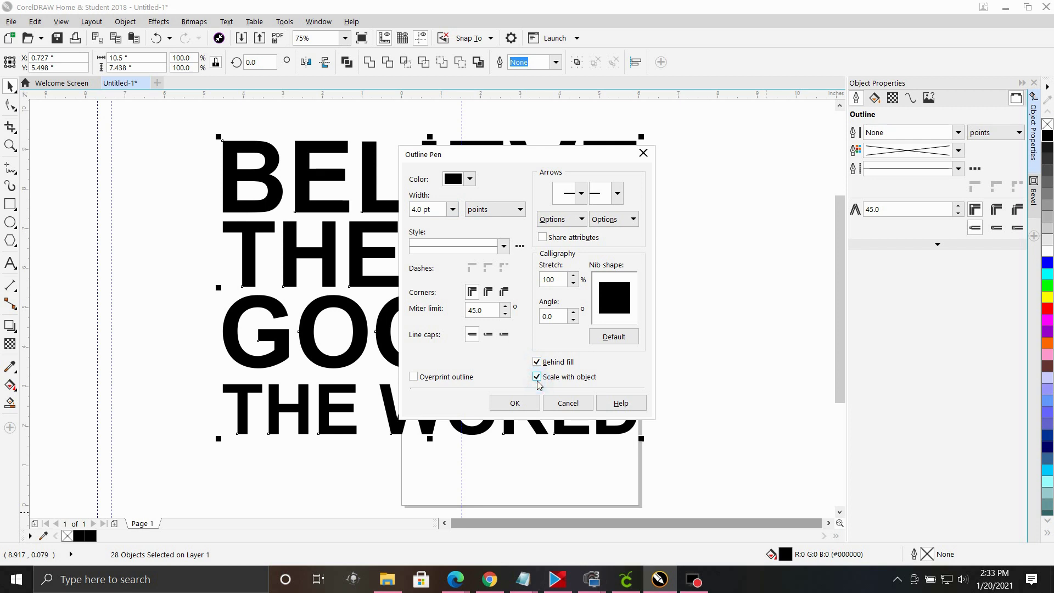
left_click(515, 404)
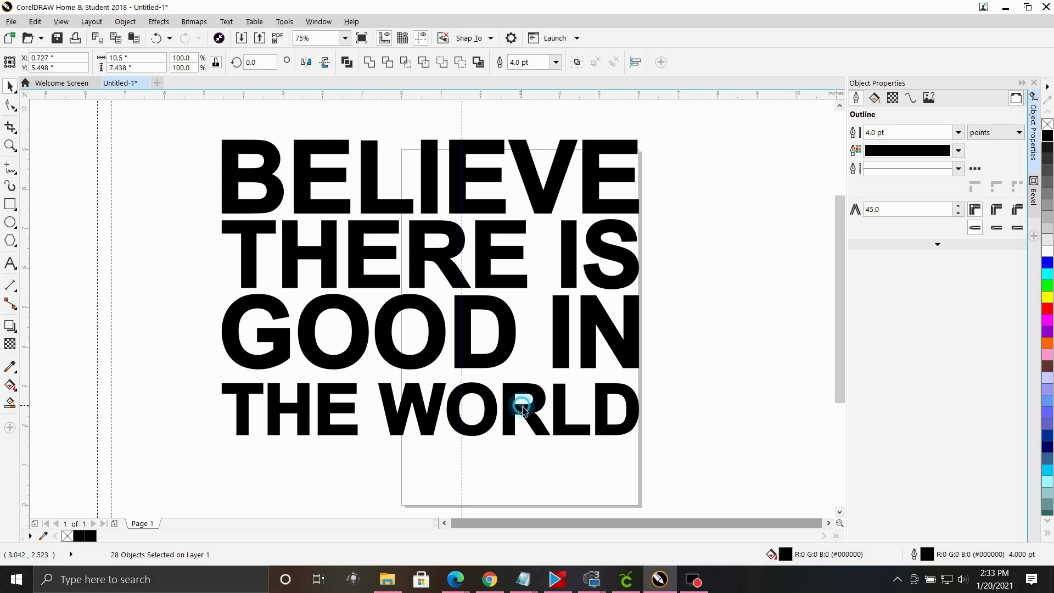
left_click(759, 448)
Step: Remove the fill from every letter of THE WORLD, including the O, leaving only the outlines
left_click_drag(525, 485, 174, 385)
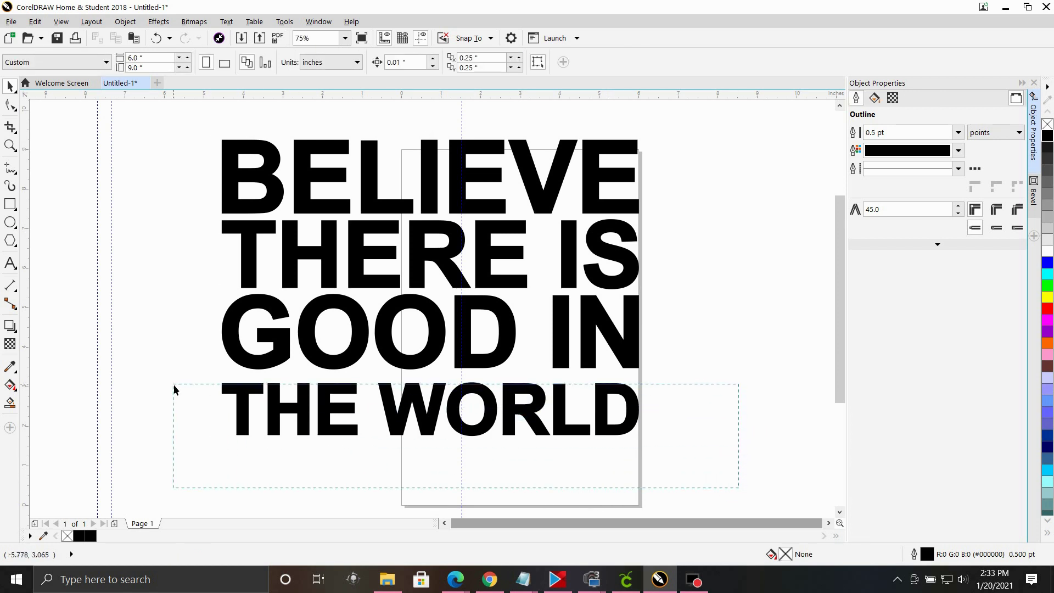
left_click(1047, 124)
left_click(722, 392)
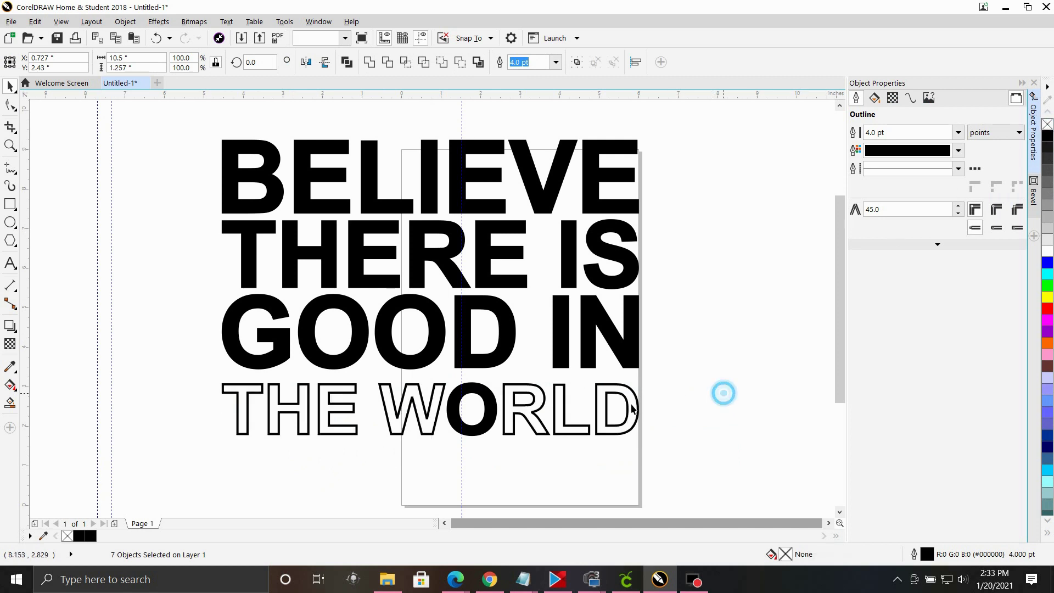
left_click(491, 419)
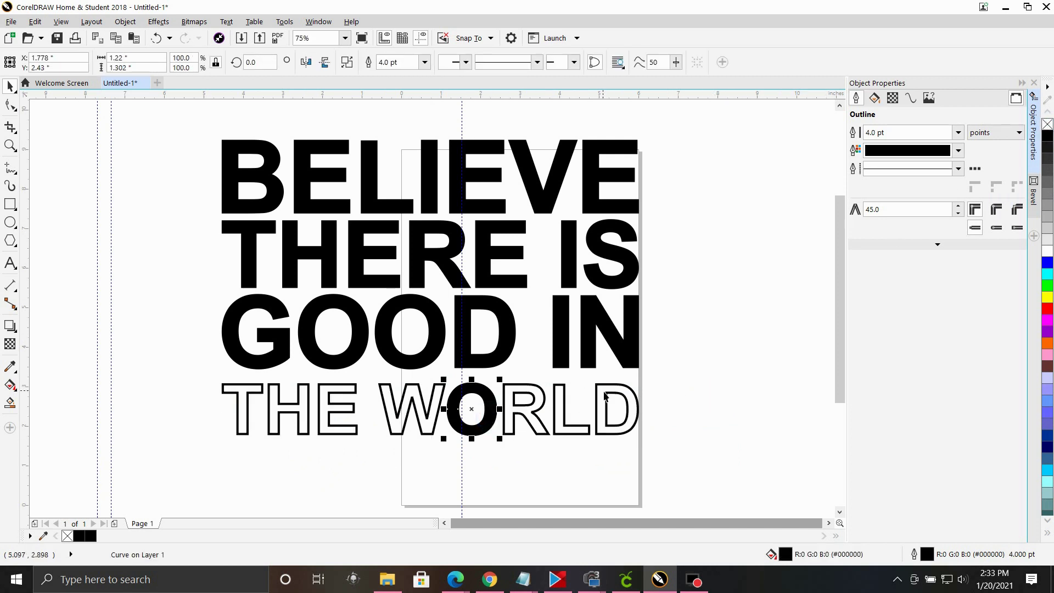
left_click(1047, 124)
Step: Remove the fill from the letters I and N of the word IN in the third line
left_click_drag(737, 375, 560, 303)
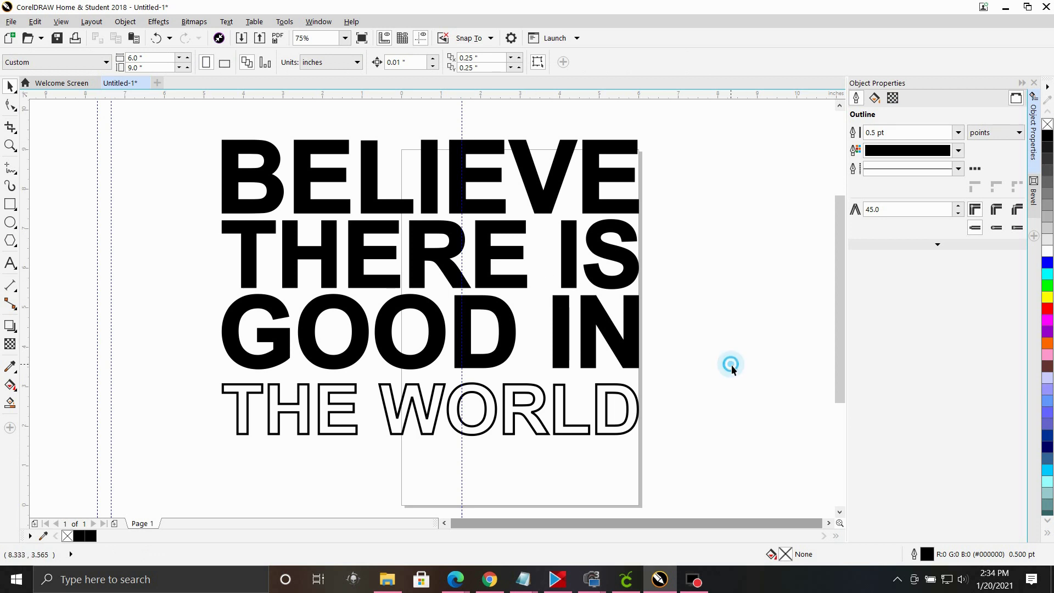
left_click_drag(730, 364, 560, 305)
left_click(558, 317)
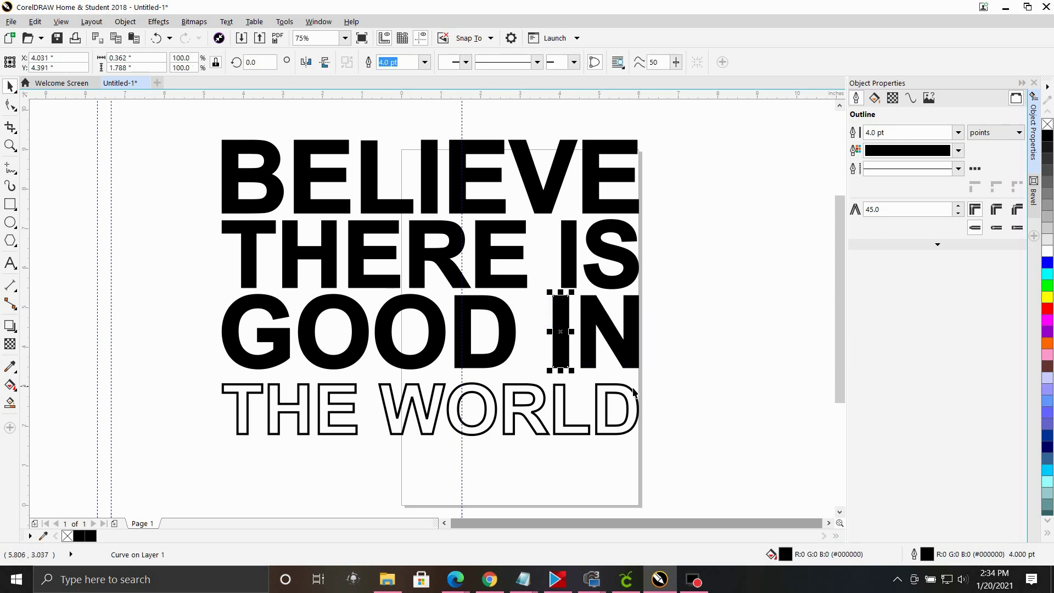
left_click(631, 343, "shift")
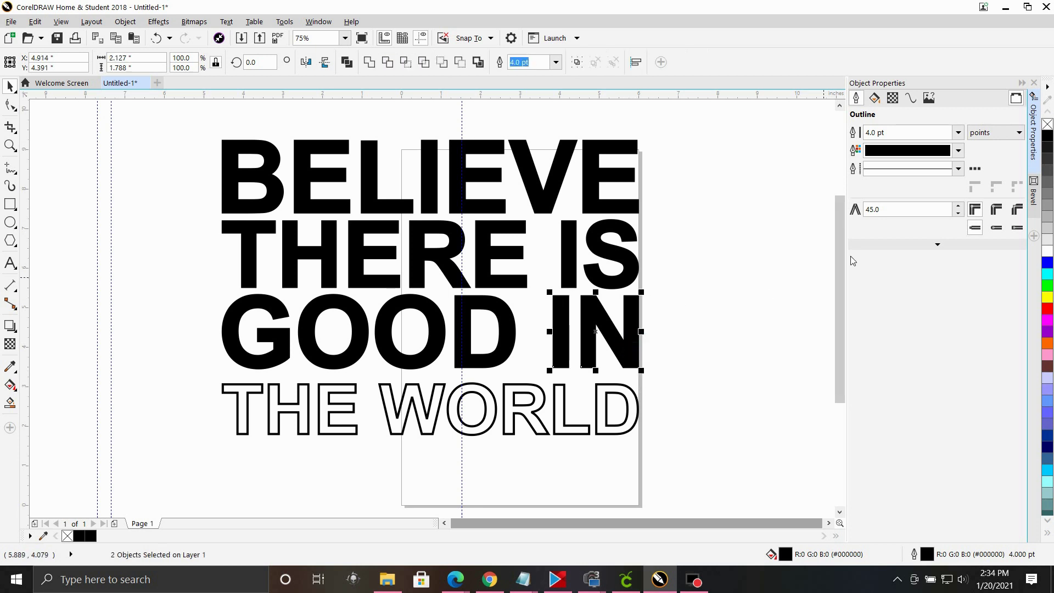
left_click(1047, 126)
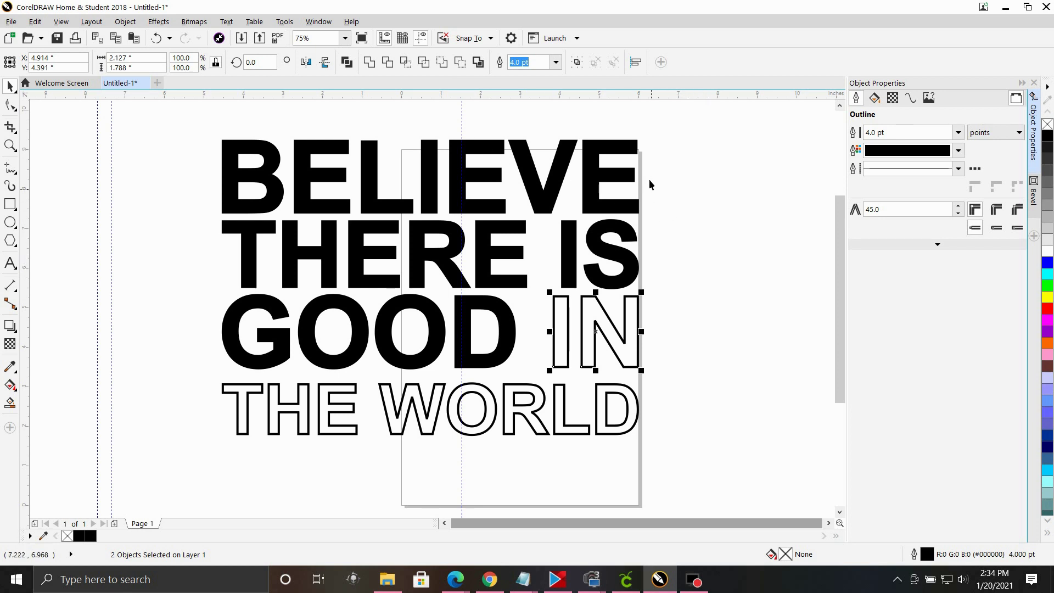
Step: Remove the fill from the letters LIEVE of BELIEVE in the first line, then clear the selection
left_click_drag(370, 120, 639, 219)
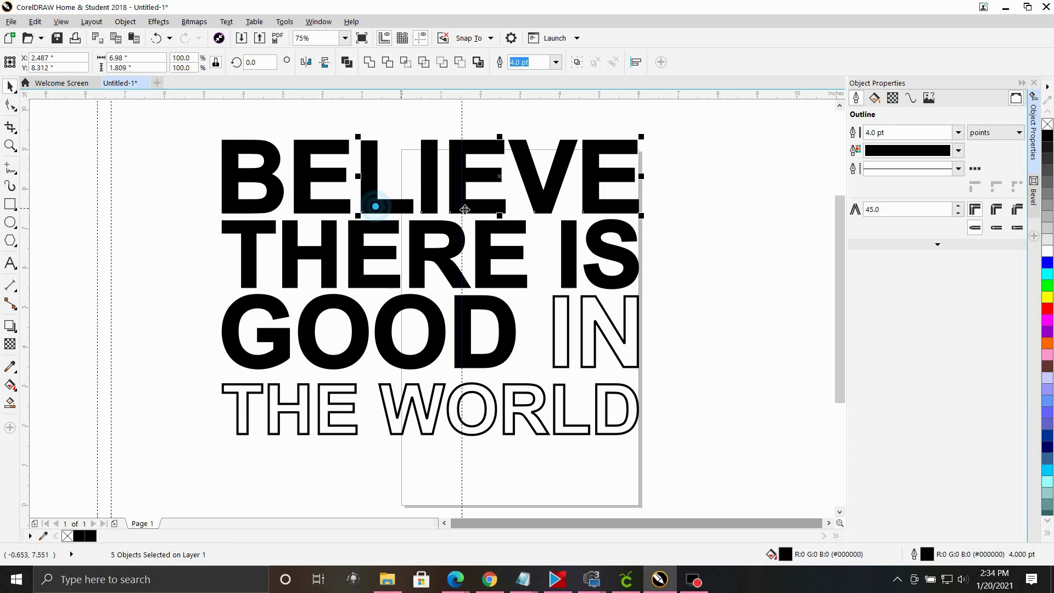
left_click(377, 211, "shift")
left_click(1046, 125)
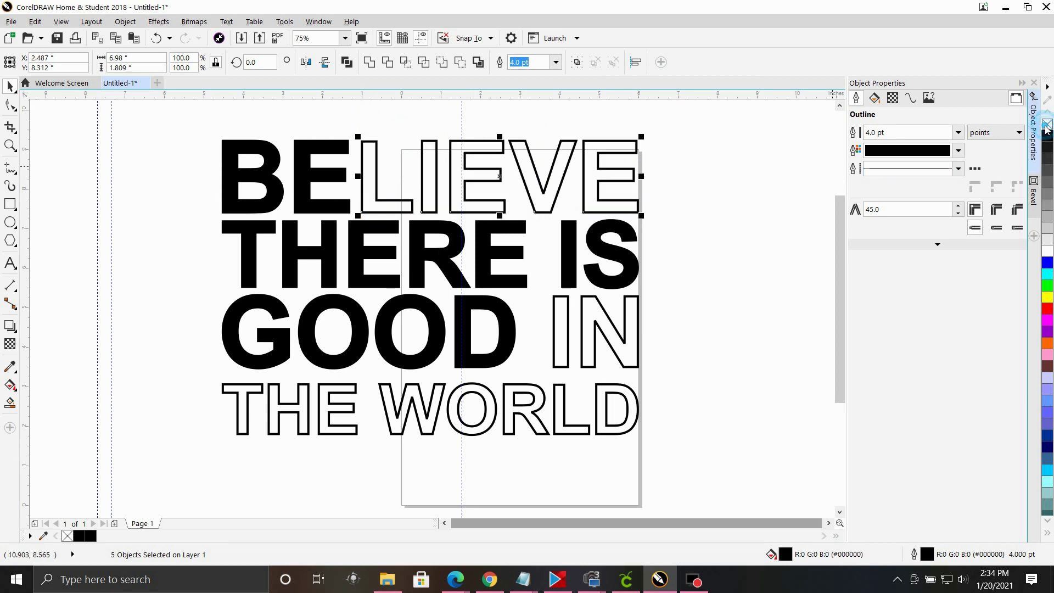
left_click(717, 279)
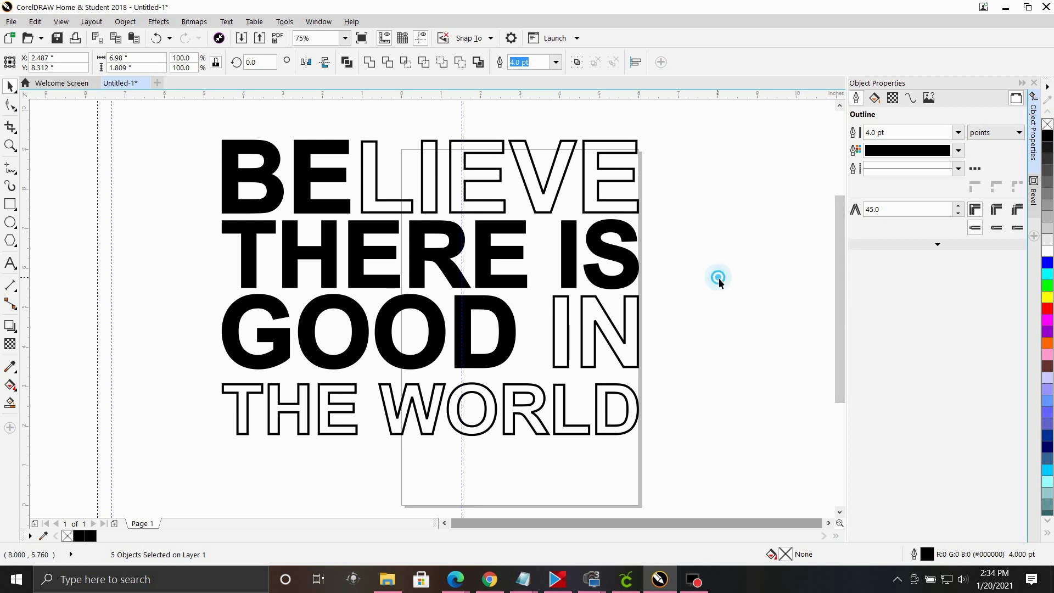
Step: Remove the fill from the letters R and E of THERE and both letters of IS in the second line
left_click(597, 243)
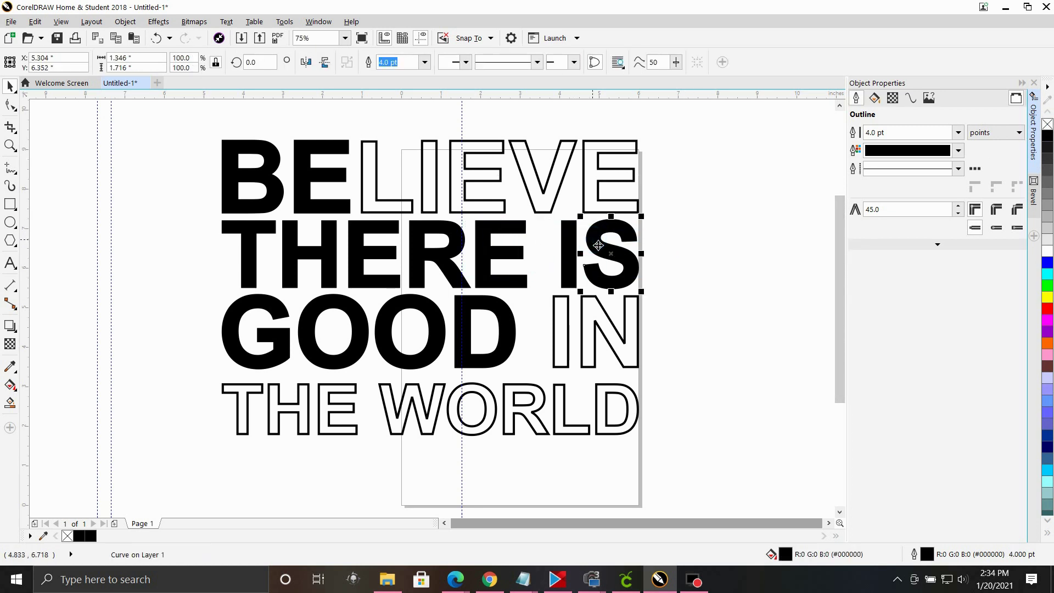
left_click(562, 242, "shift")
left_click(485, 248, "shift")
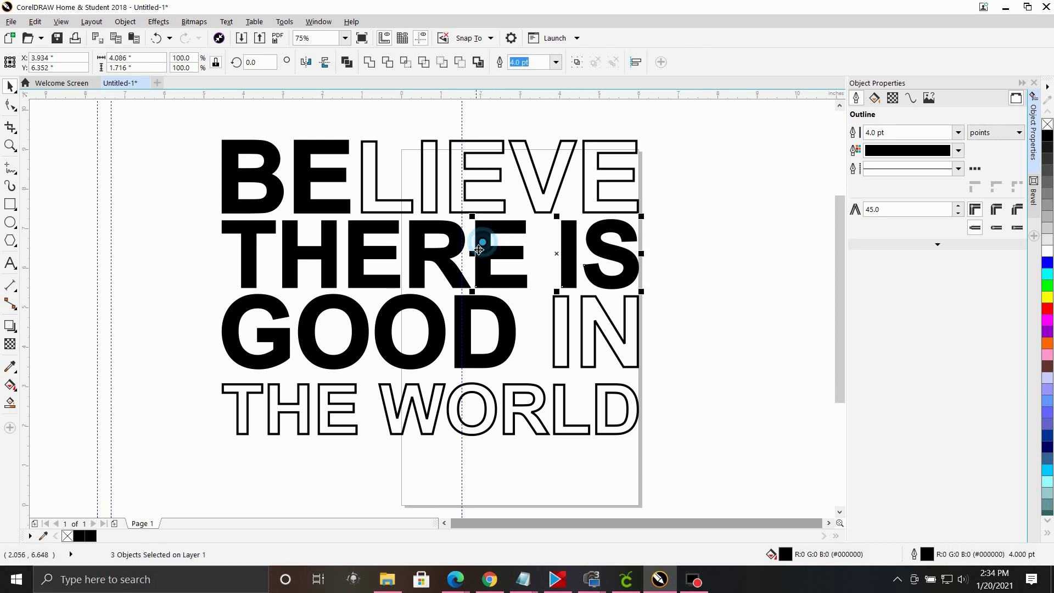
left_click(443, 244, "shift")
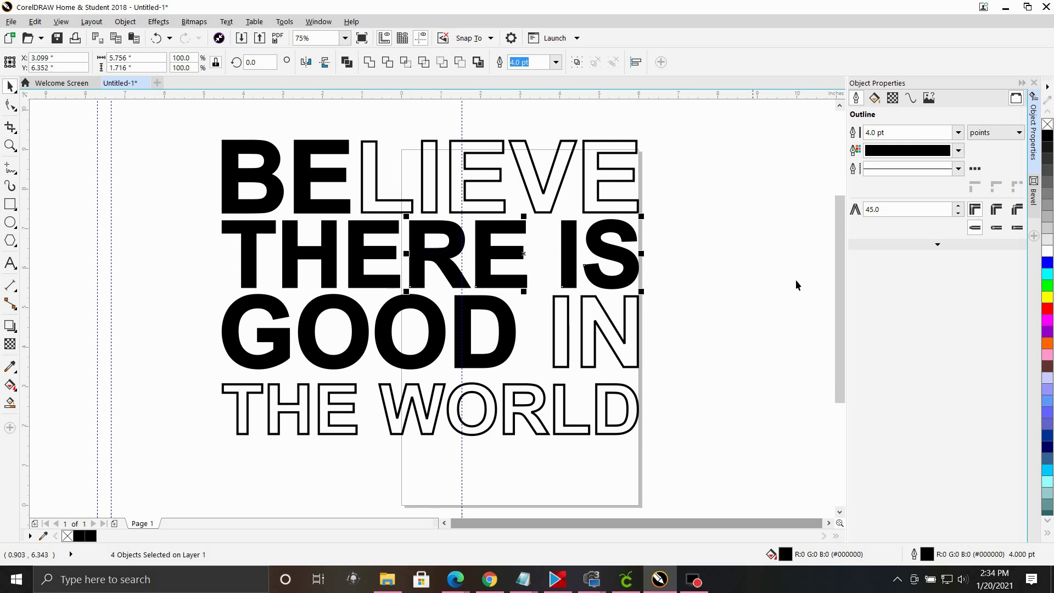
left_click(1046, 125)
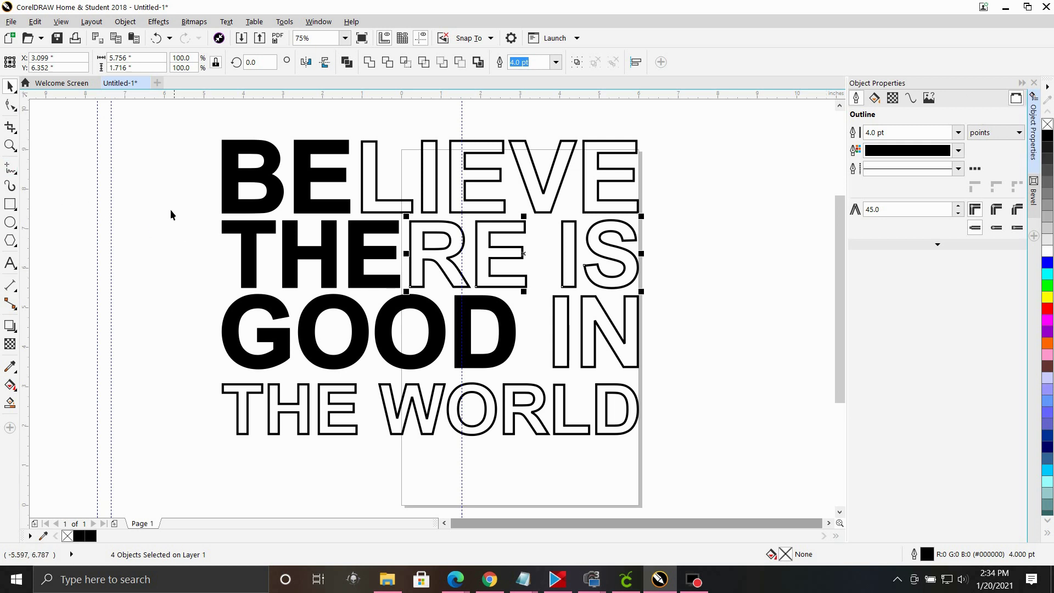
Step: Convert the outlines of all the letters in the design to objects, then clear the selection
left_click_drag(166, 127, 744, 460)
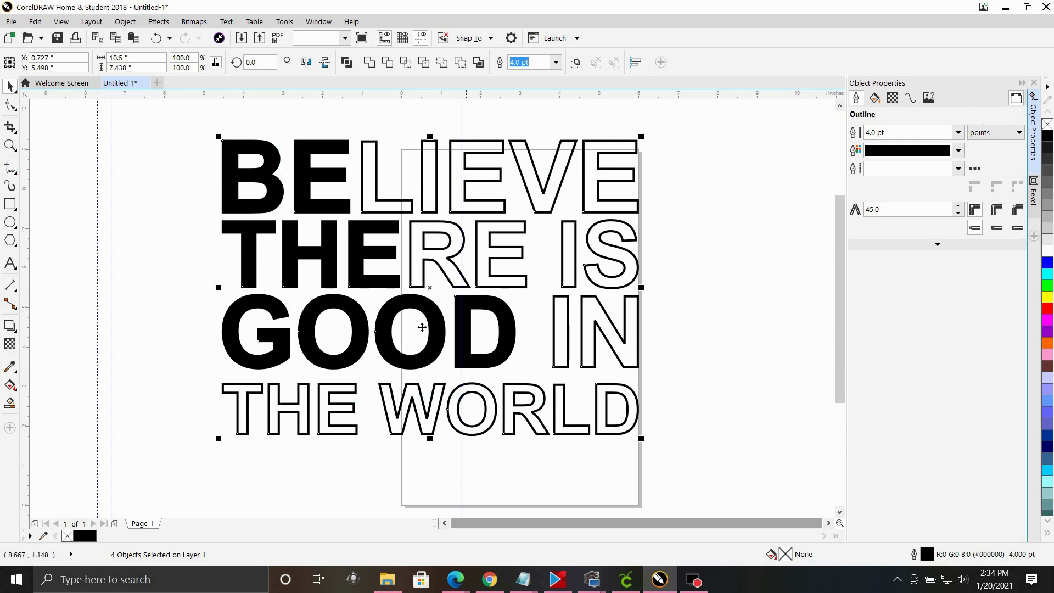
left_click(117, 25)
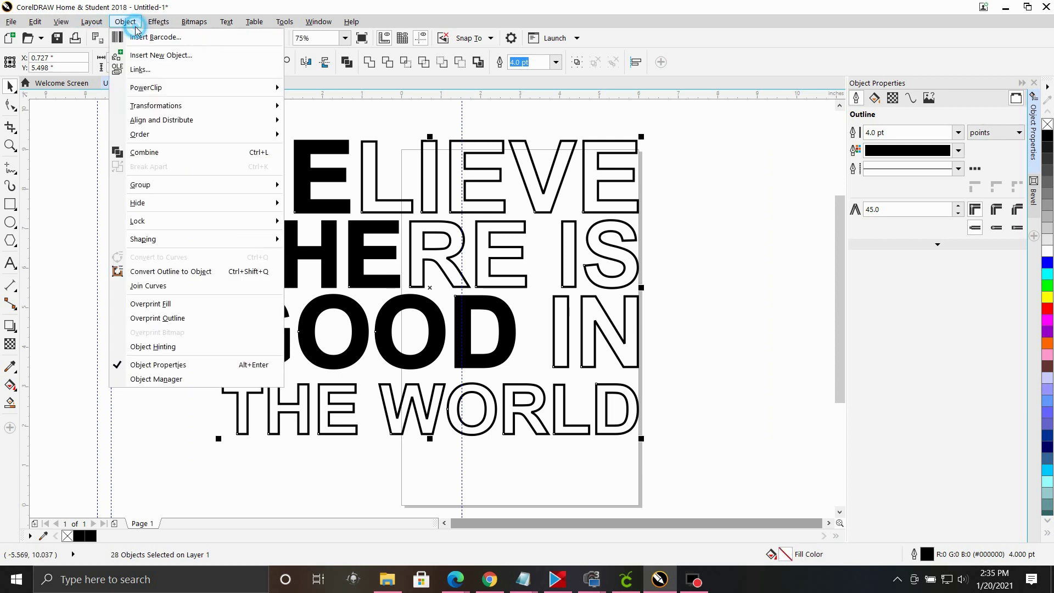
left_click(225, 275)
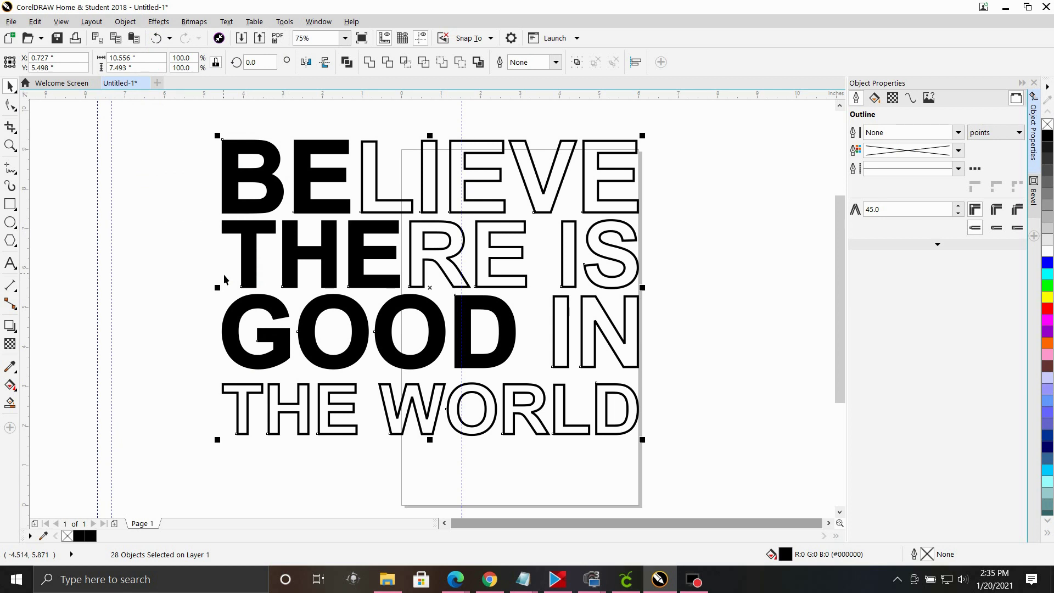
left_click(126, 386)
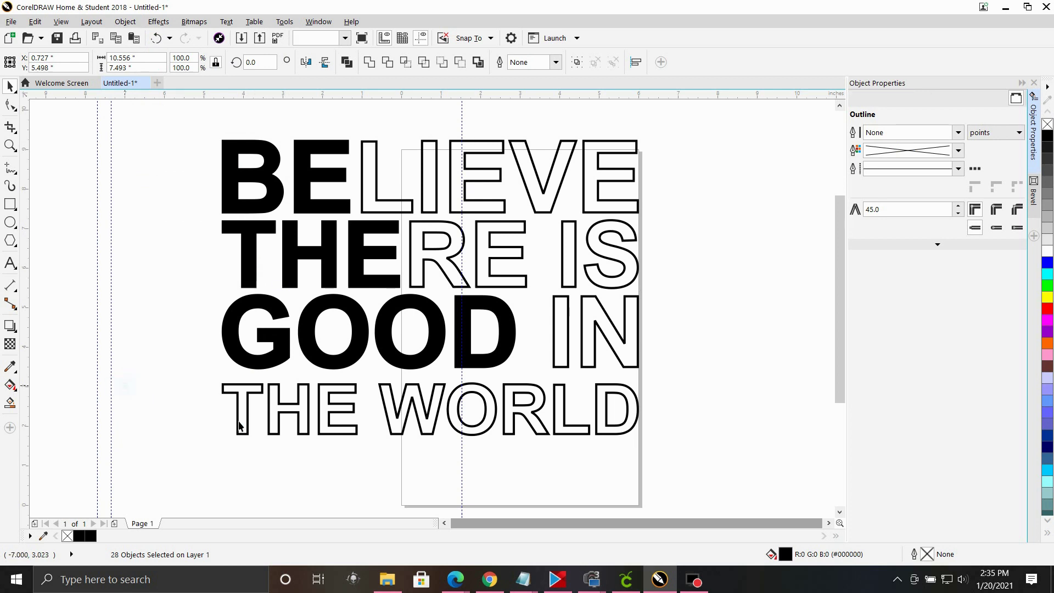
Step: Move the solid G of GOOD aside to inspect its separate outline object, then undo the move
left_click(286, 339)
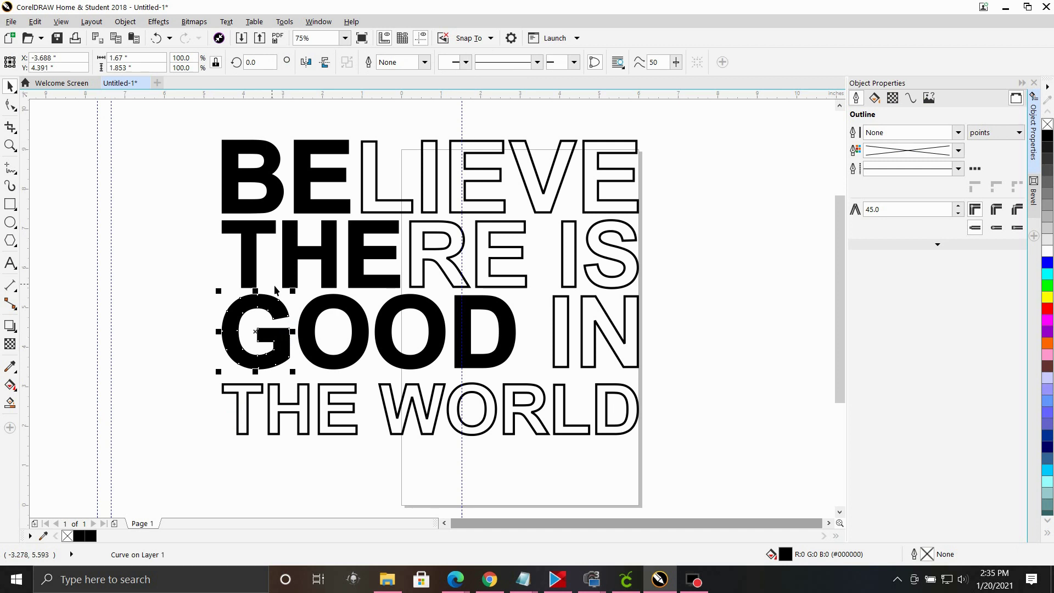
left_click_drag(239, 361, 162, 365)
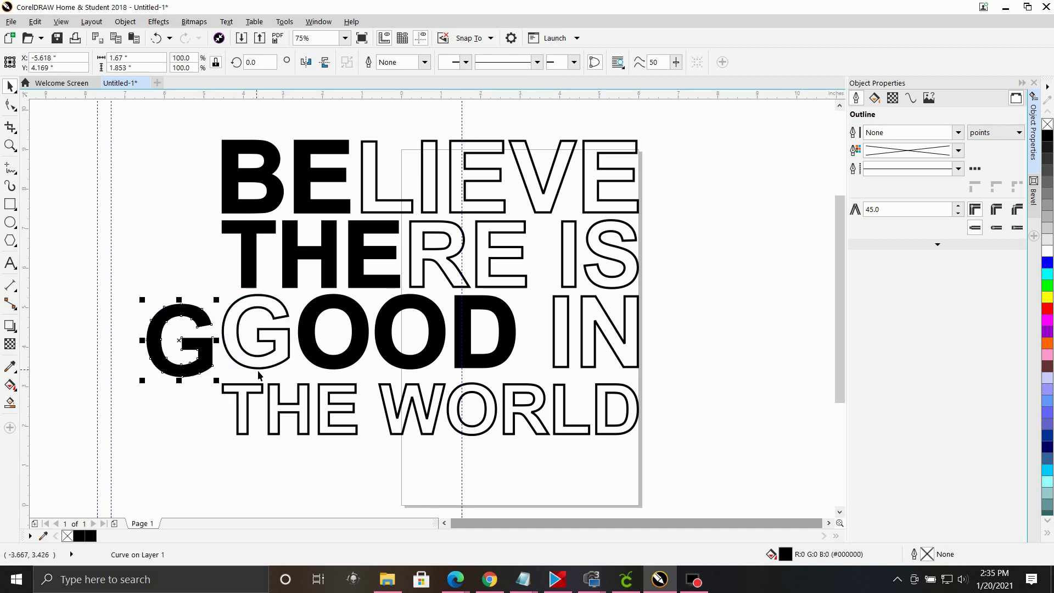
left_click(275, 367)
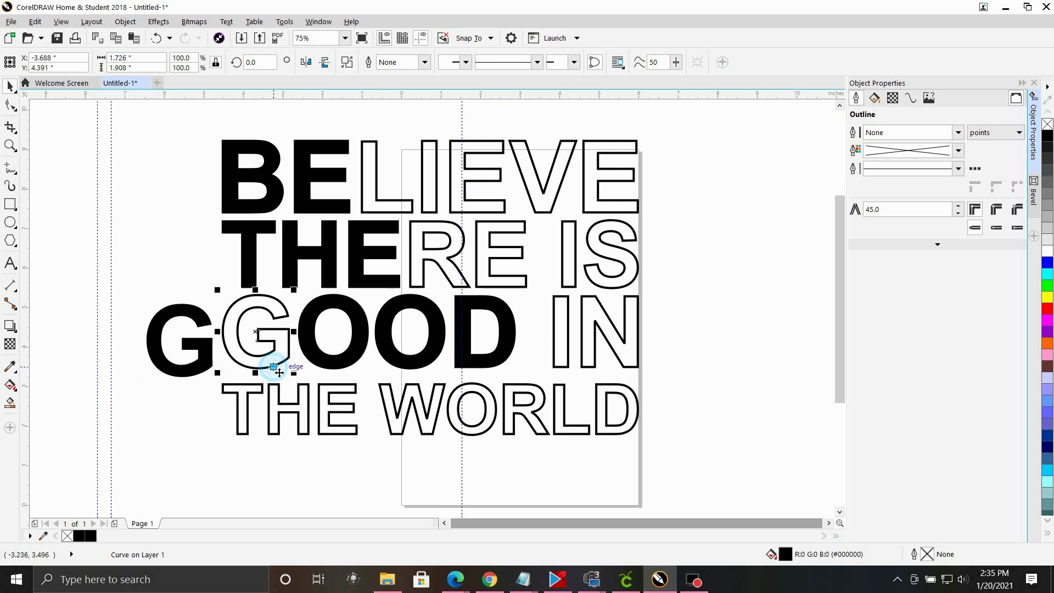
left_click(161, 39)
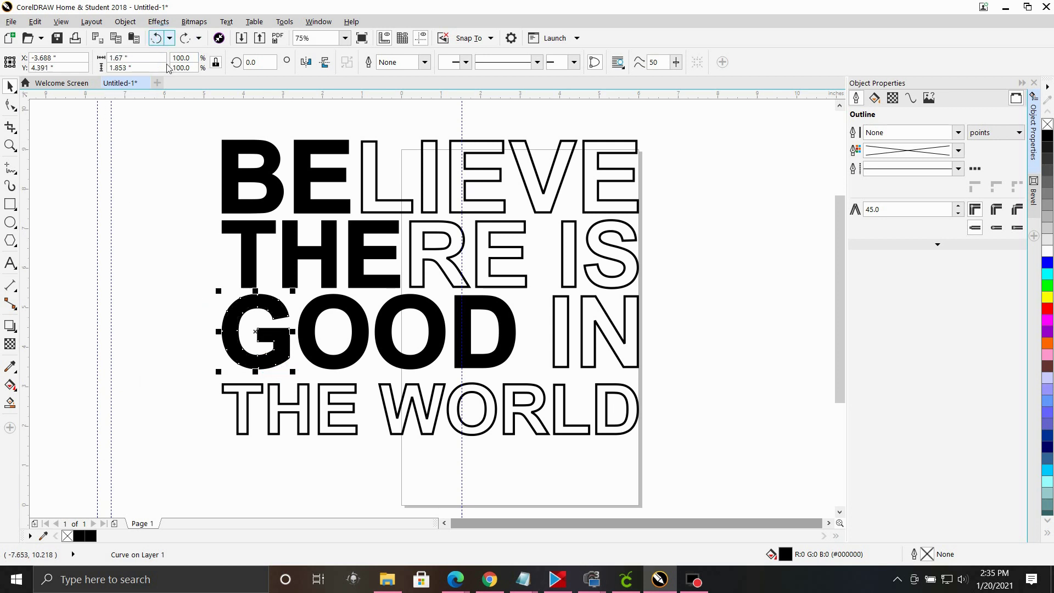
Step: Weld all the filled letters and outline objects into one curve and check that the whole design selects together
left_click_drag(179, 121, 666, 463)
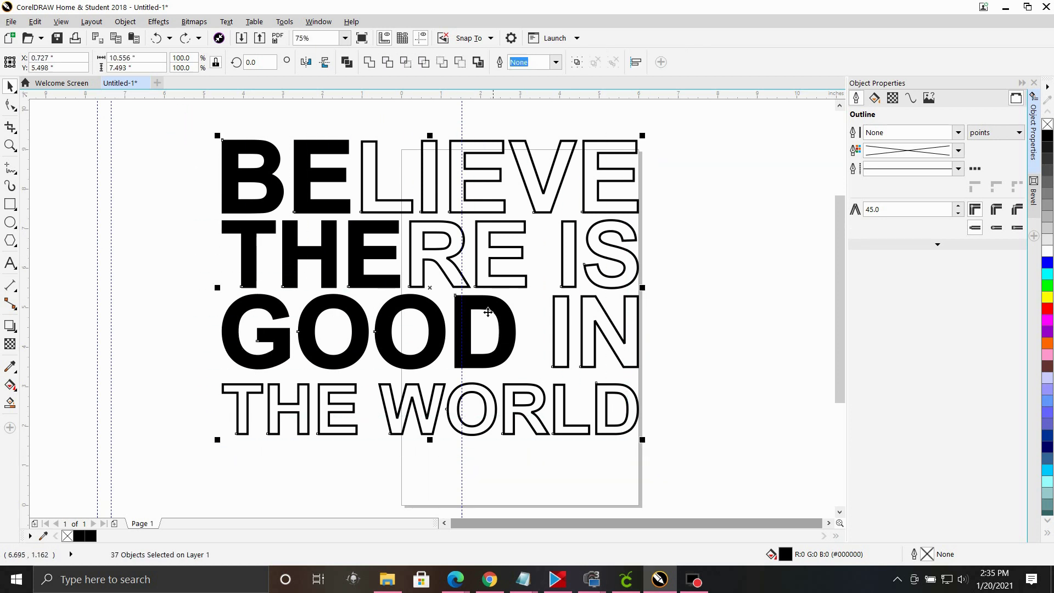
left_click(386, 63)
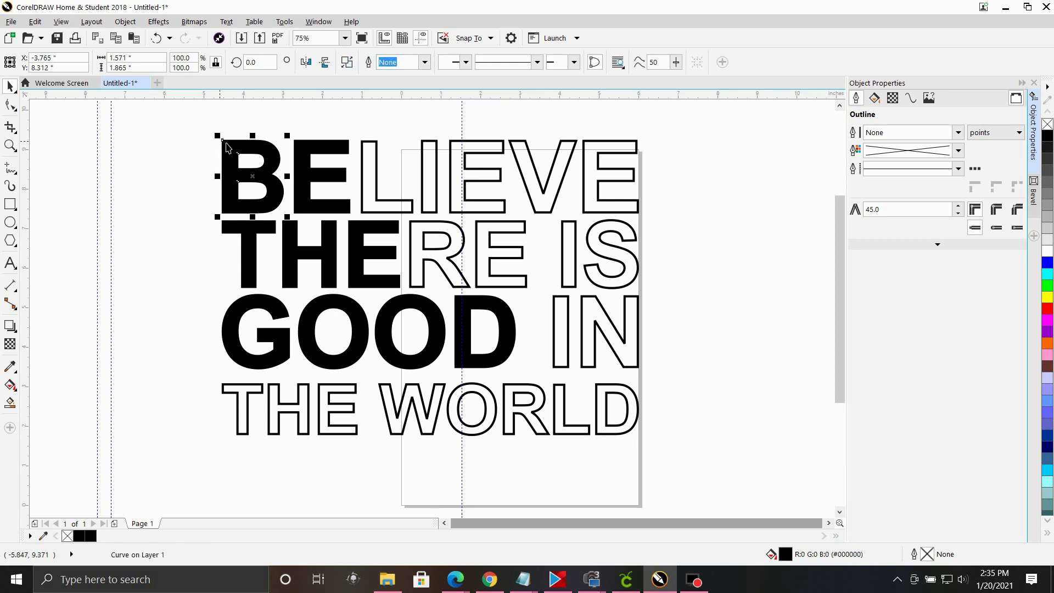
left_click_drag(161, 113, 653, 464)
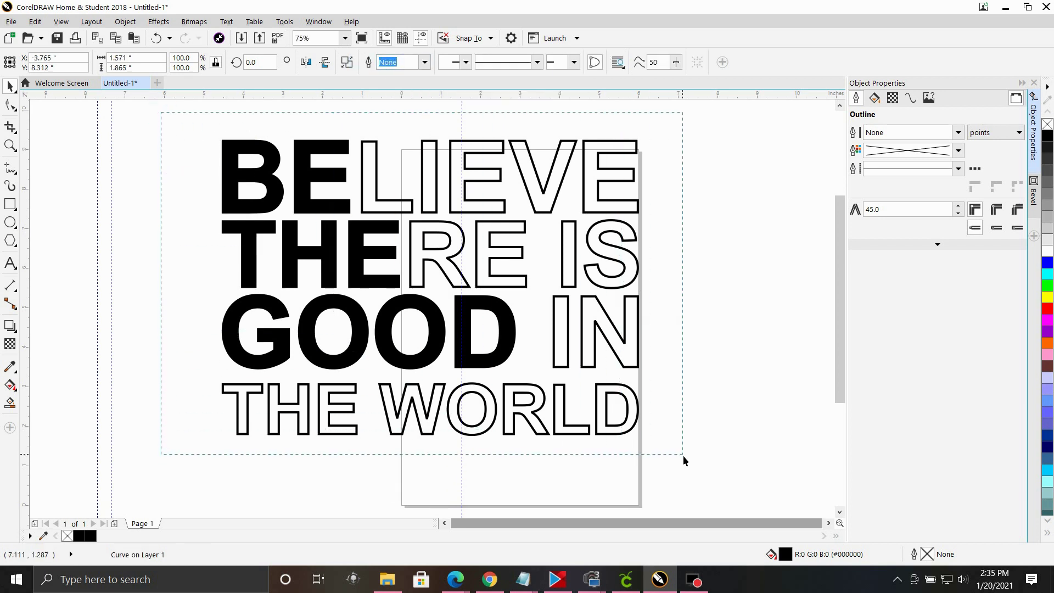
left_click(369, 62)
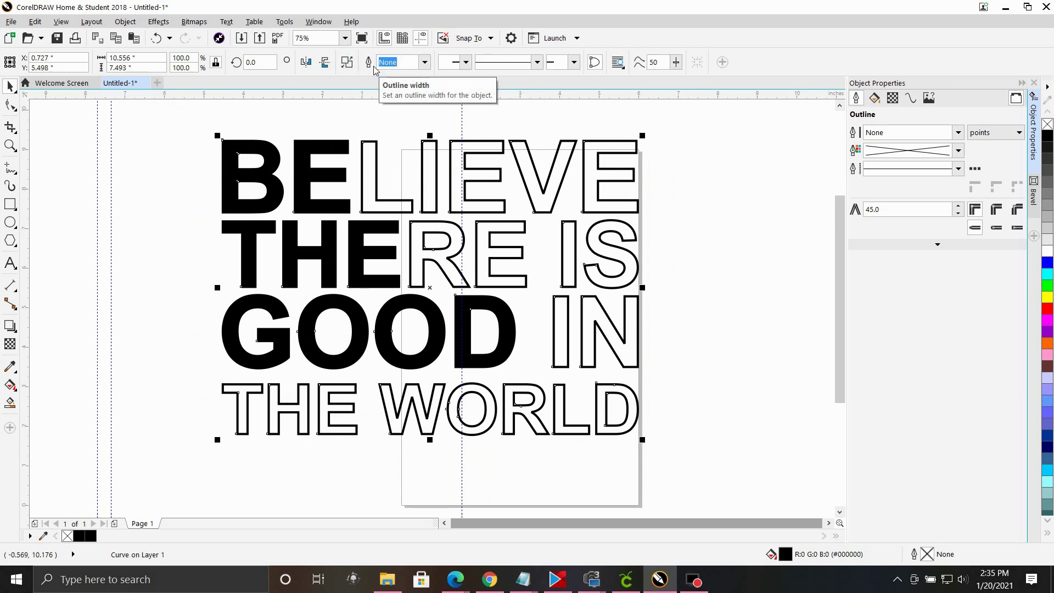
left_click(208, 228)
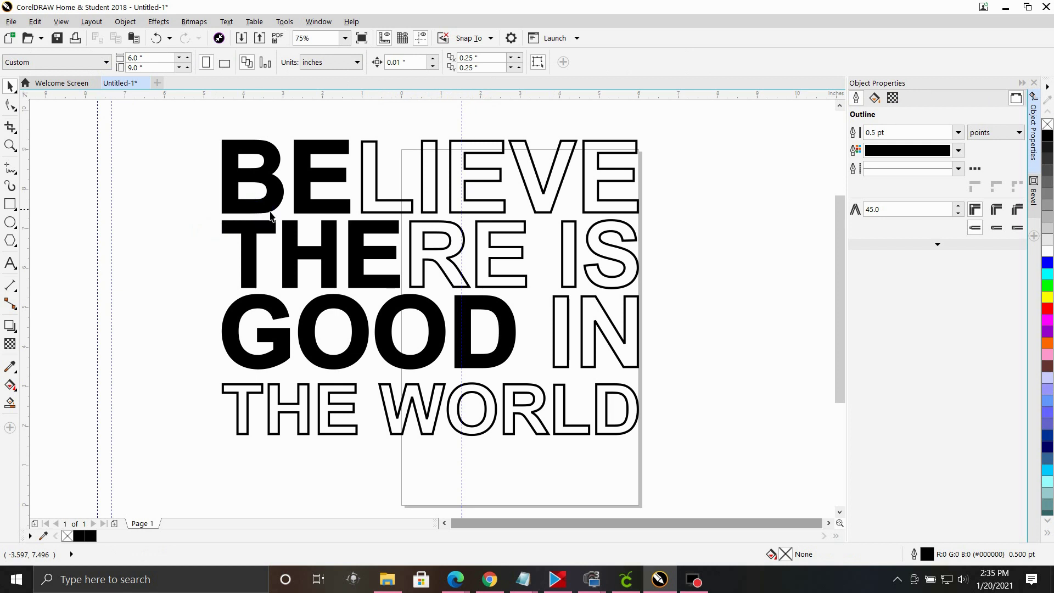
left_click(328, 211)
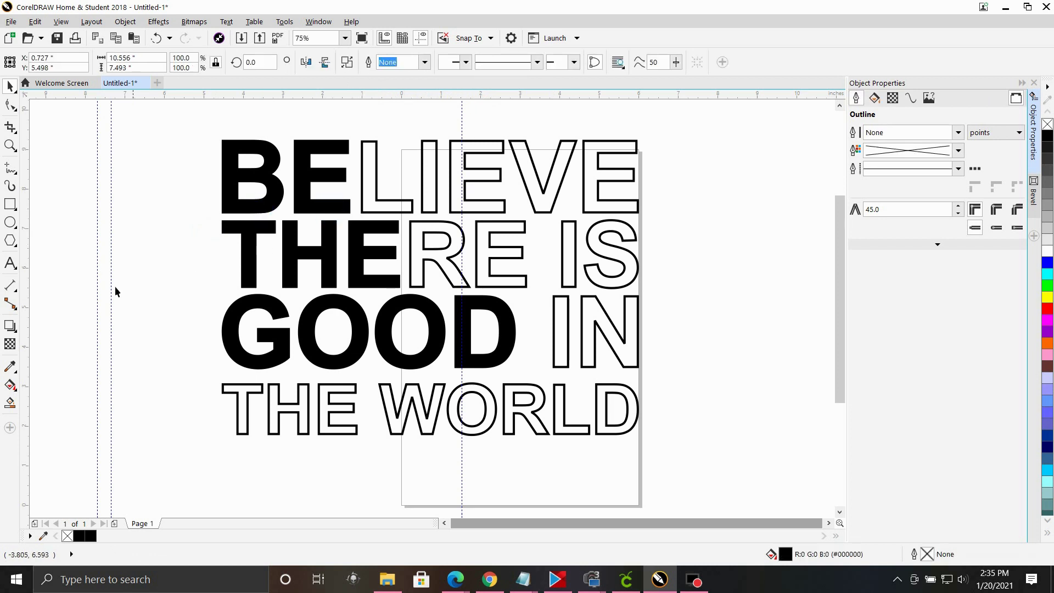
left_click(224, 193)
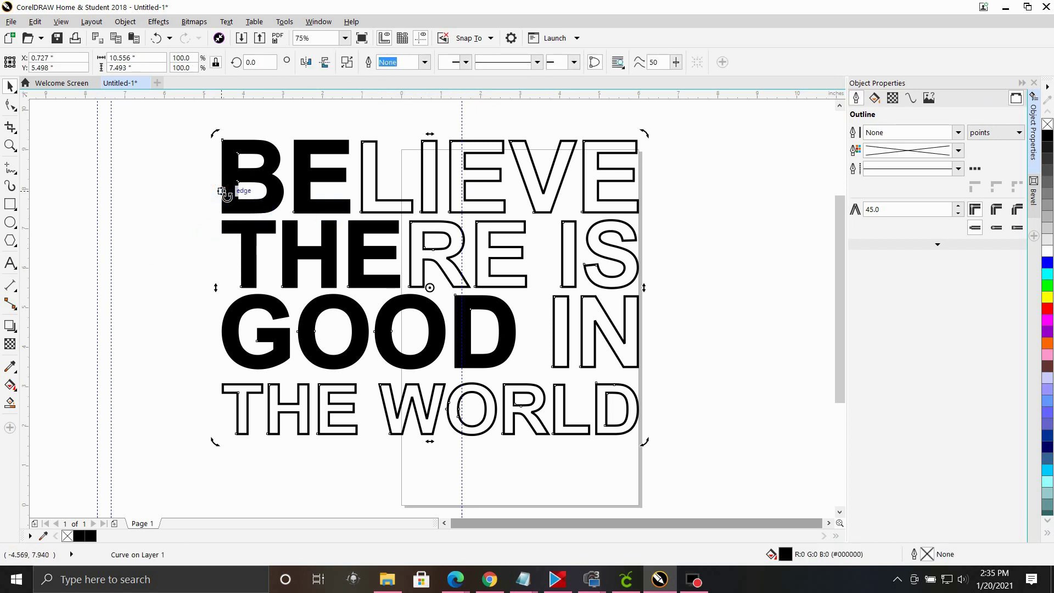
left_click(11, 21)
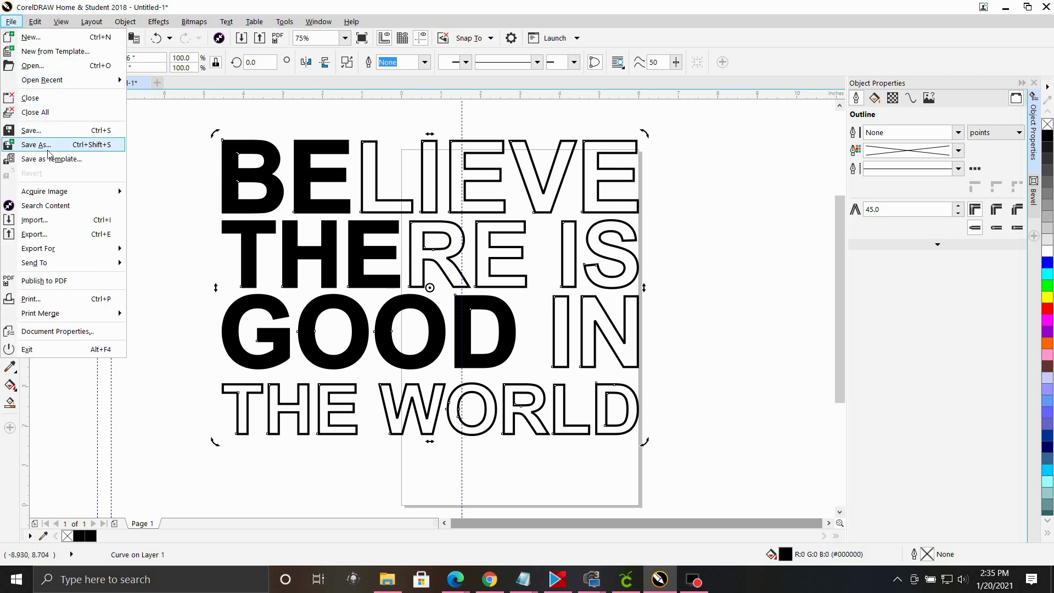
left_click(64, 146)
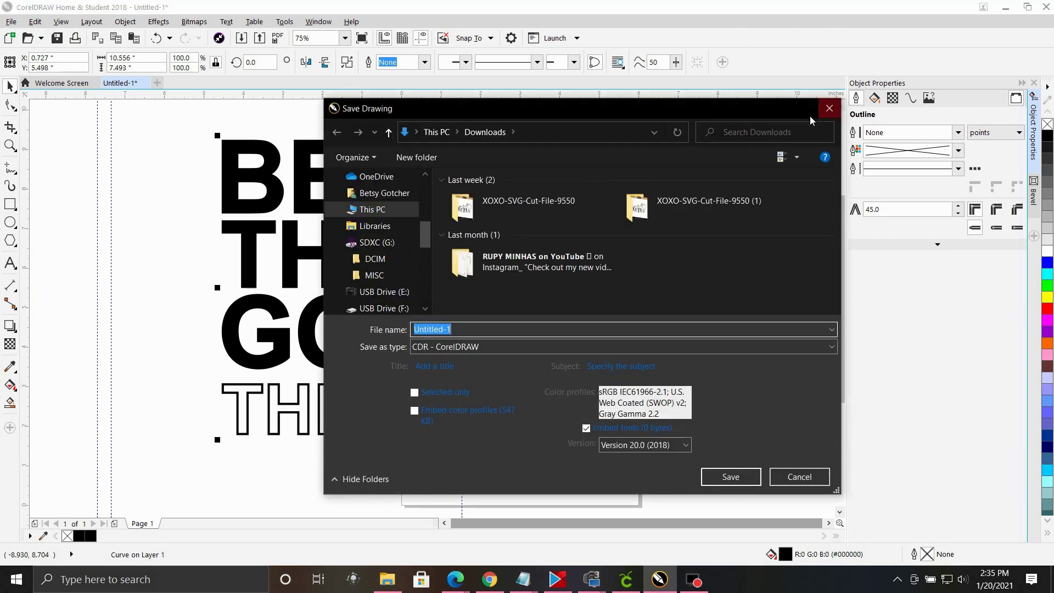
left_click(829, 109)
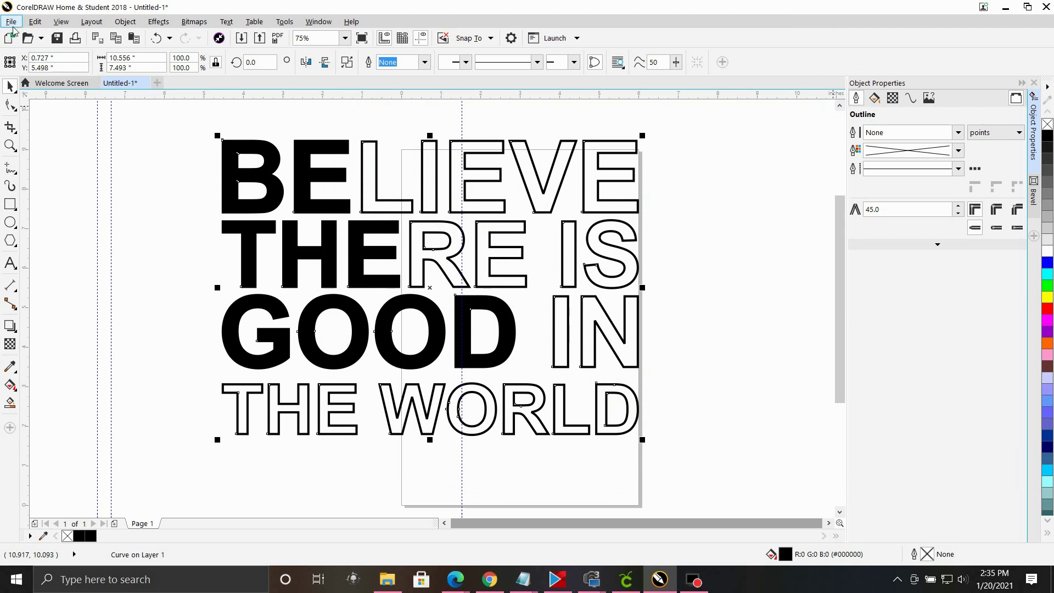
Step: Export the design as a JPG named "be the good" to the Downloads folder on drive D, keeping the offered JPEG settings
left_click(11, 22)
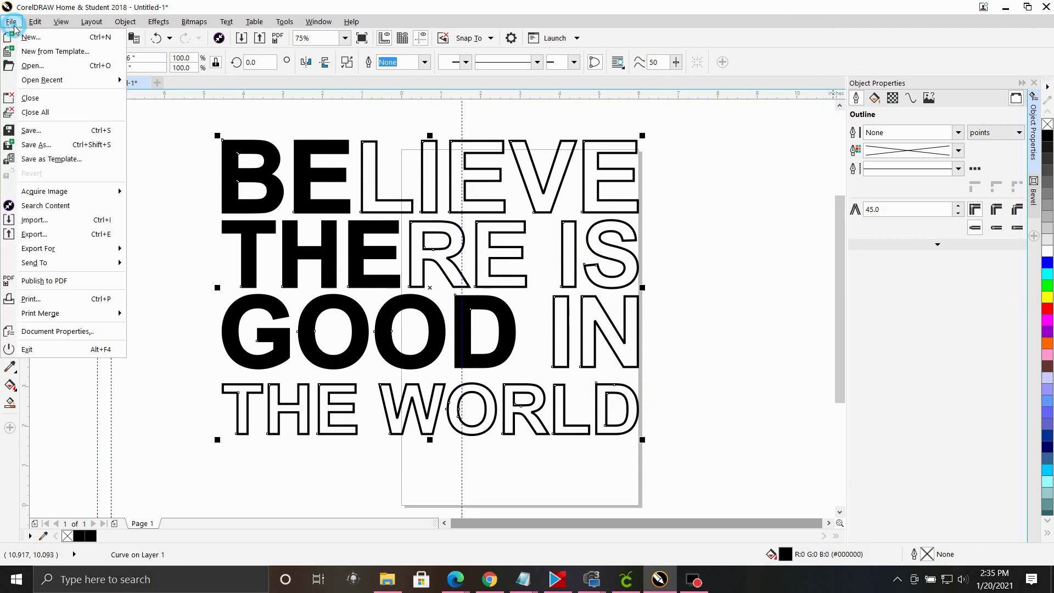
left_click(49, 235)
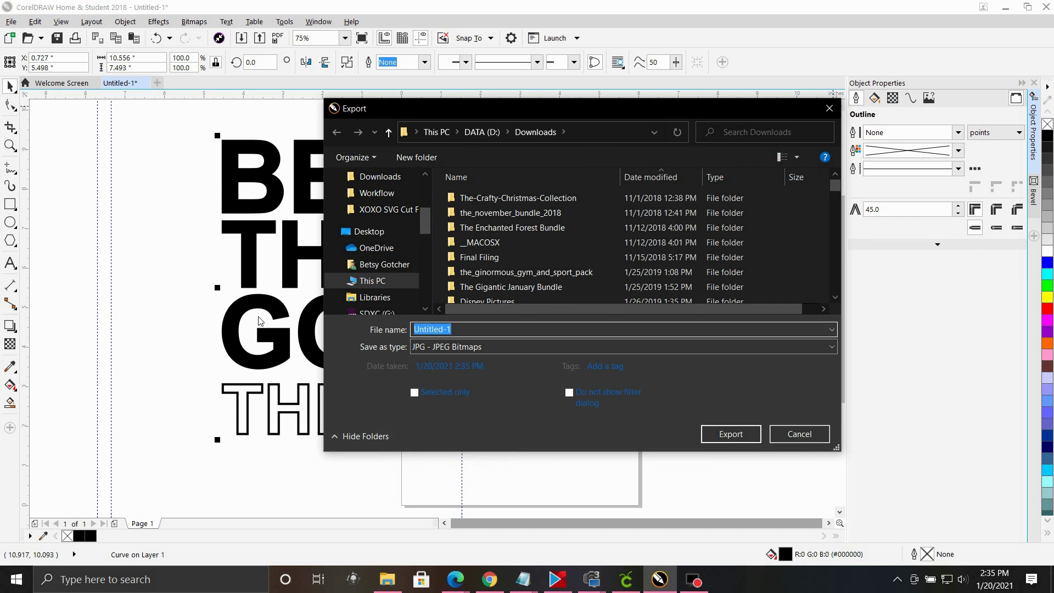
type("be the good")
left_click(723, 438)
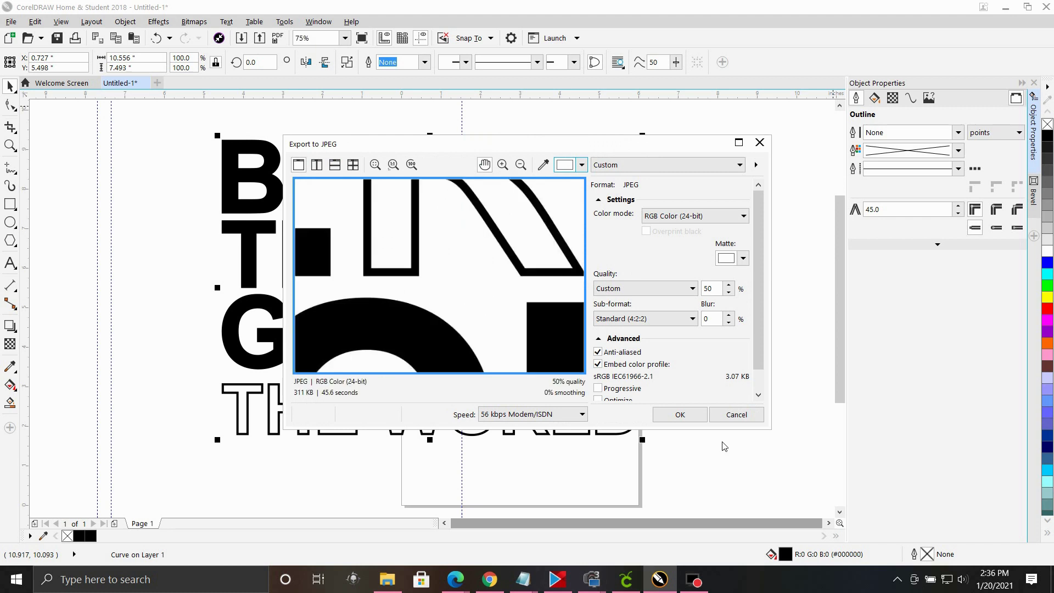
left_click(679, 416)
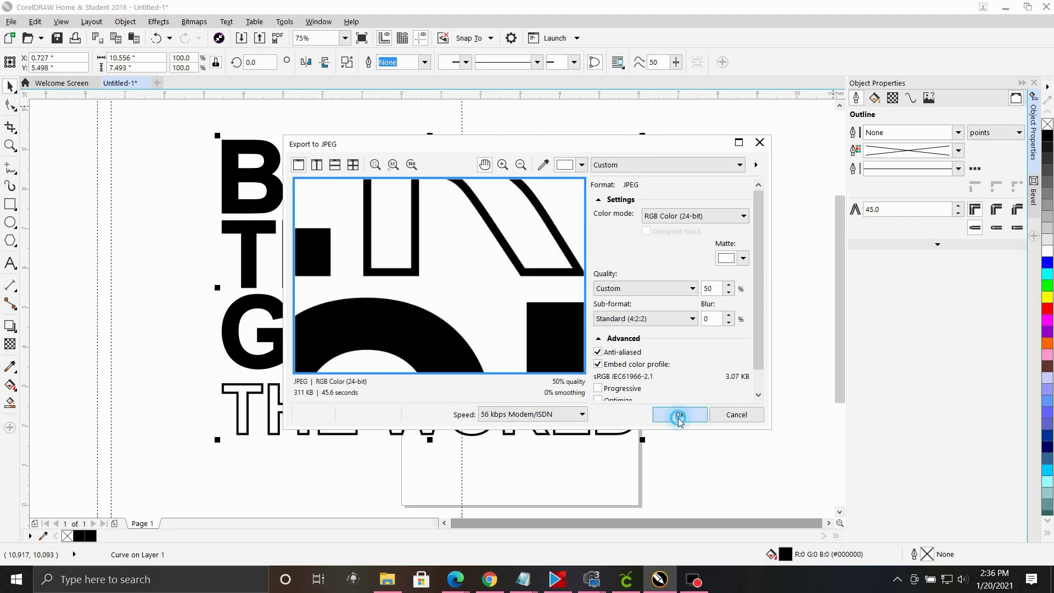
Step: Switch to Cricut Design Space and start an image upload by browsing for a file
left_click(627, 586)
left_click(30, 387)
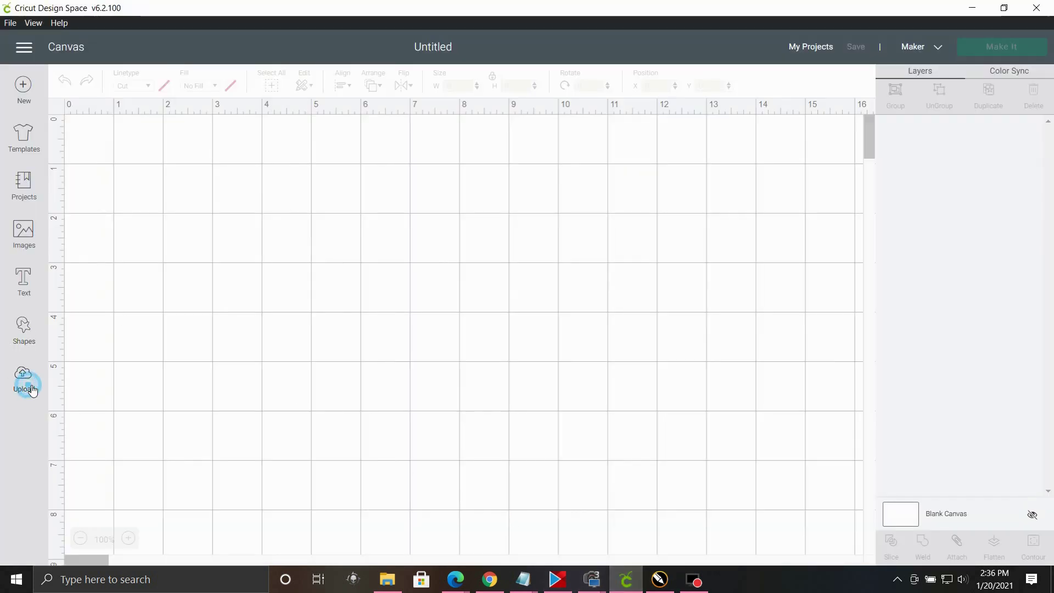
left_click(303, 289)
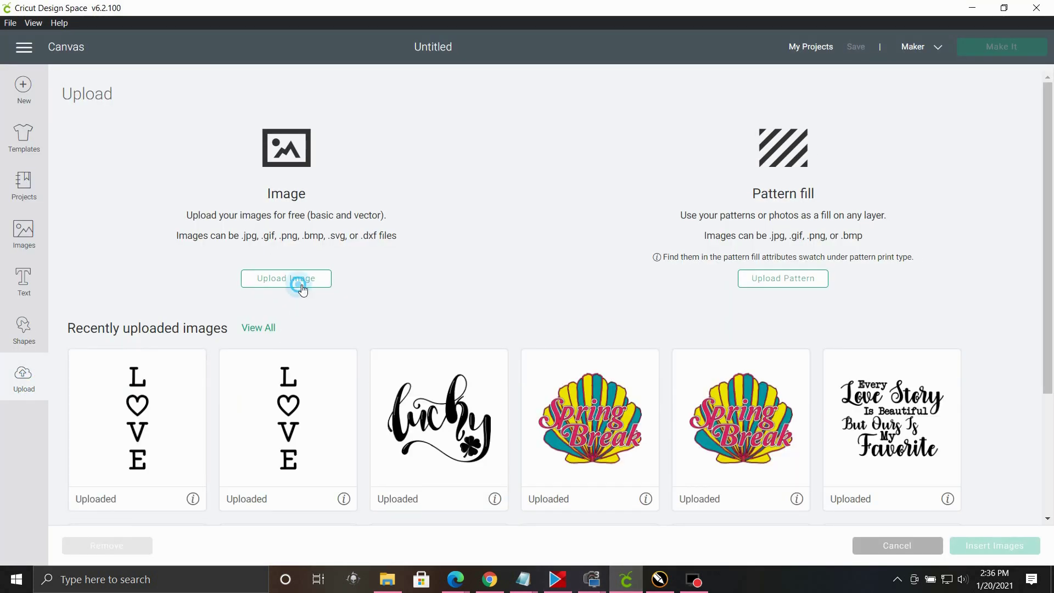
left_click(549, 301)
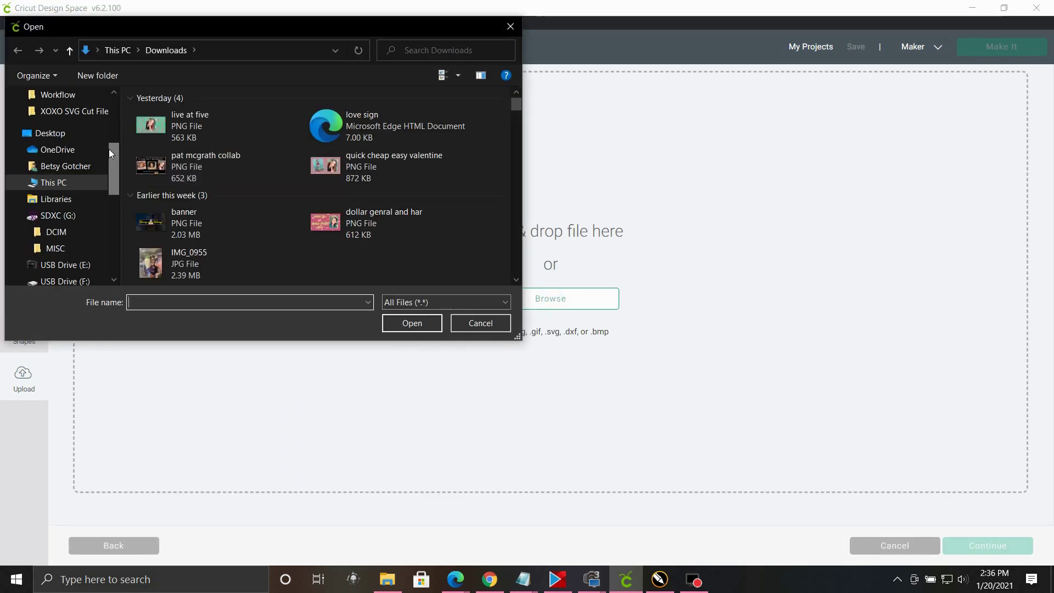
Step: Load the "be the good" JPG for upload from the recent files, then return to the file selection
left_click_drag(109, 153, 126, 84)
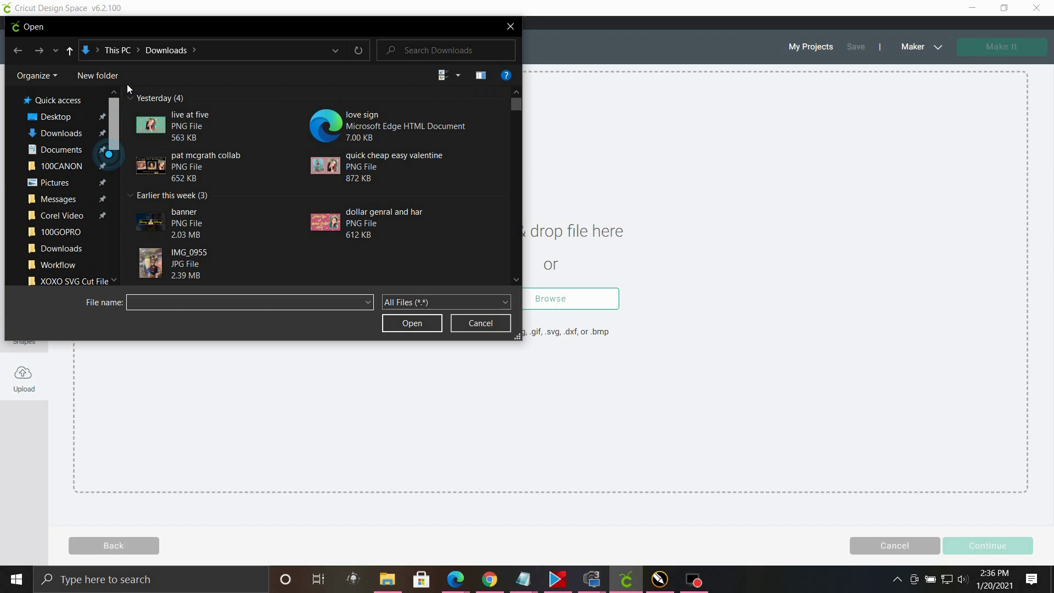
left_click(77, 100)
scroll(238, 223, "down", 3)
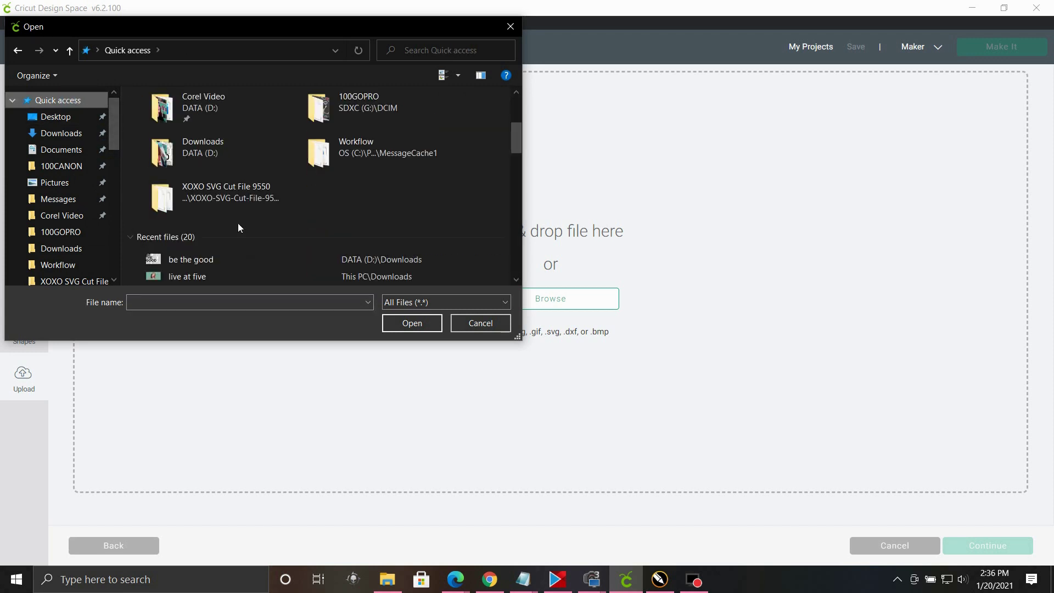
left_click(199, 265)
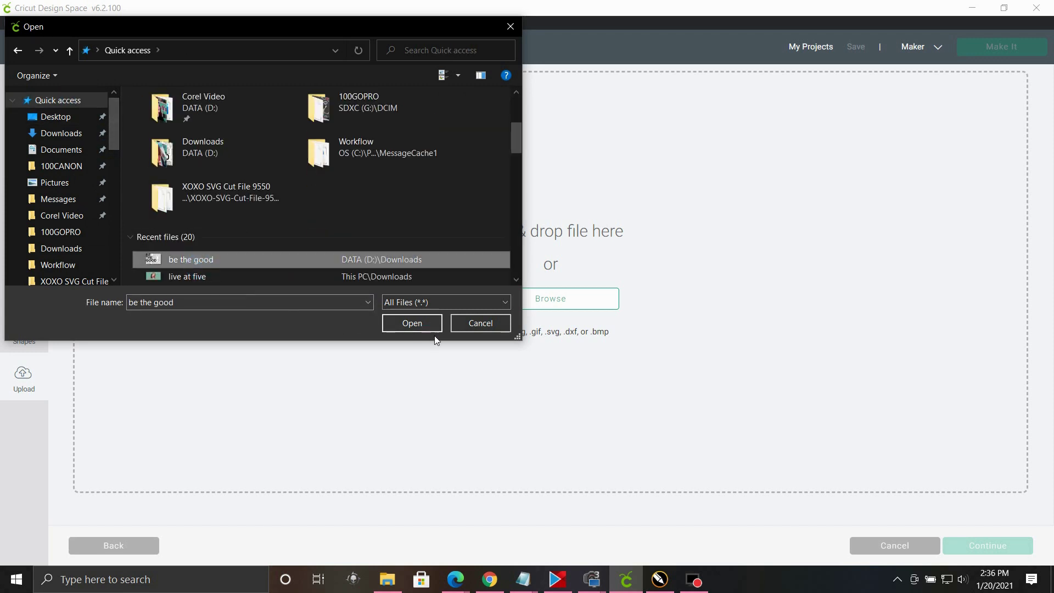
left_click(422, 324)
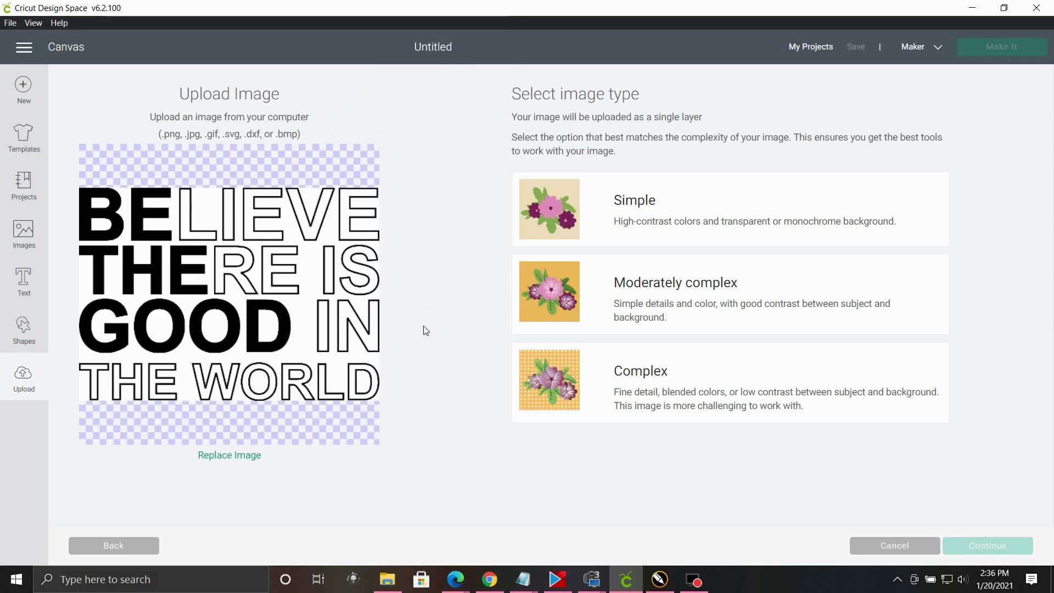
left_click(111, 546)
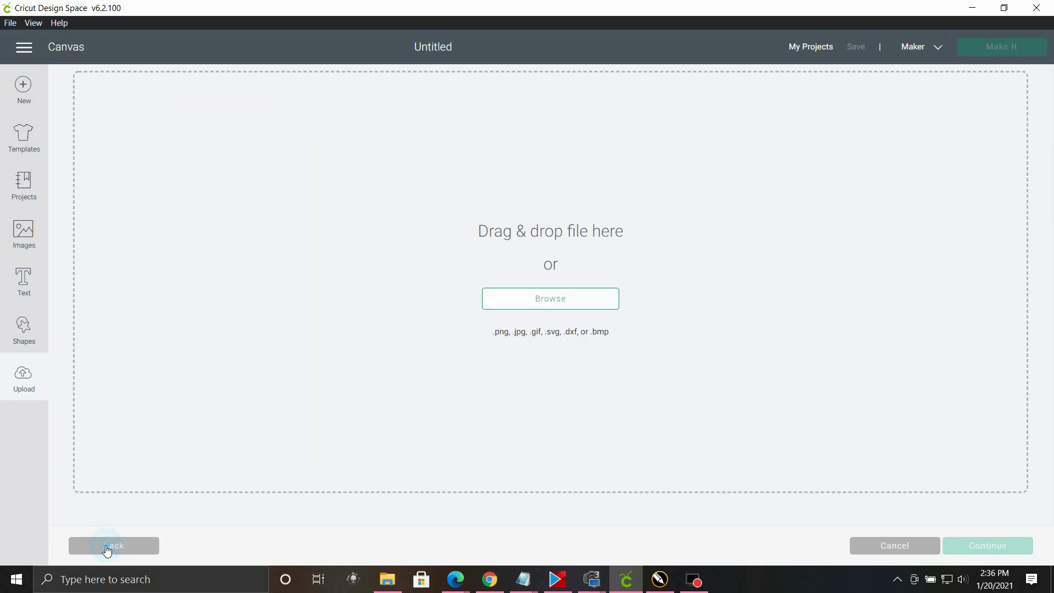
Step: Switch to CorelDRAW and start exporting the design to the Downloads folder on drive D under the name "be the good"
left_click(661, 581)
left_click(10, 23)
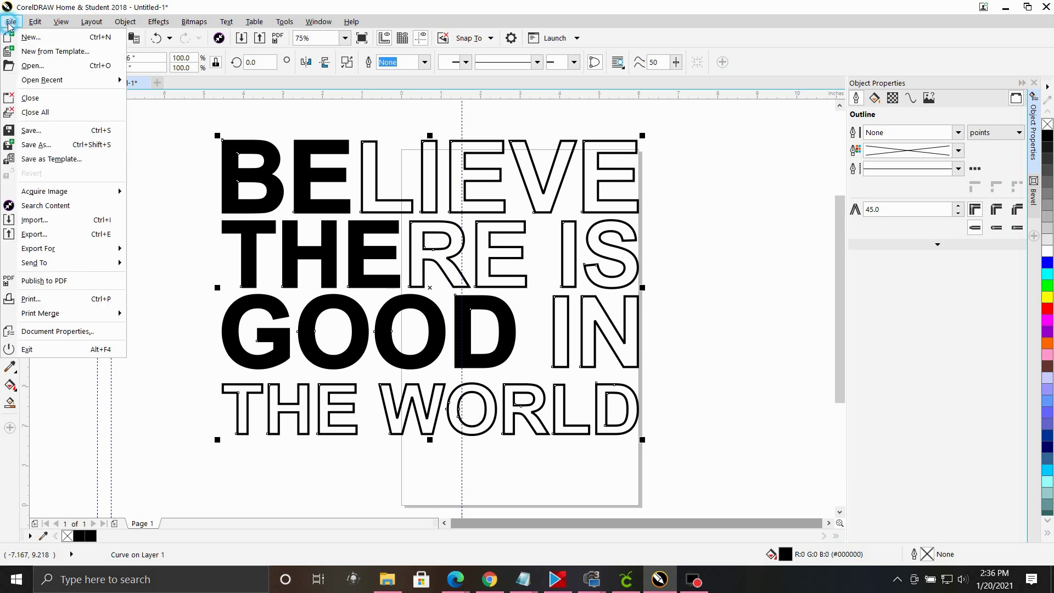
left_click(37, 237)
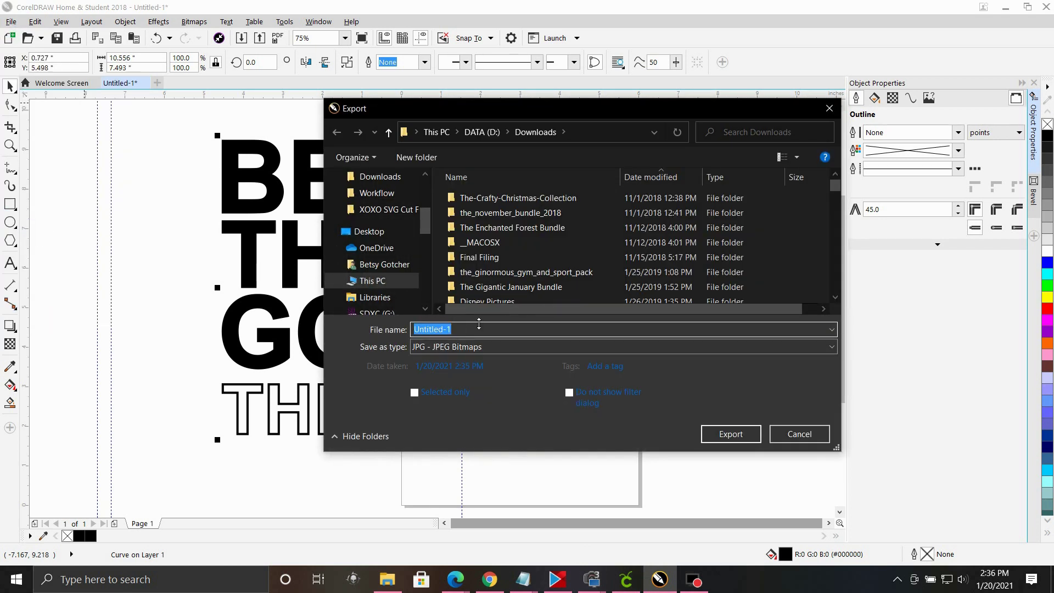
type("be")
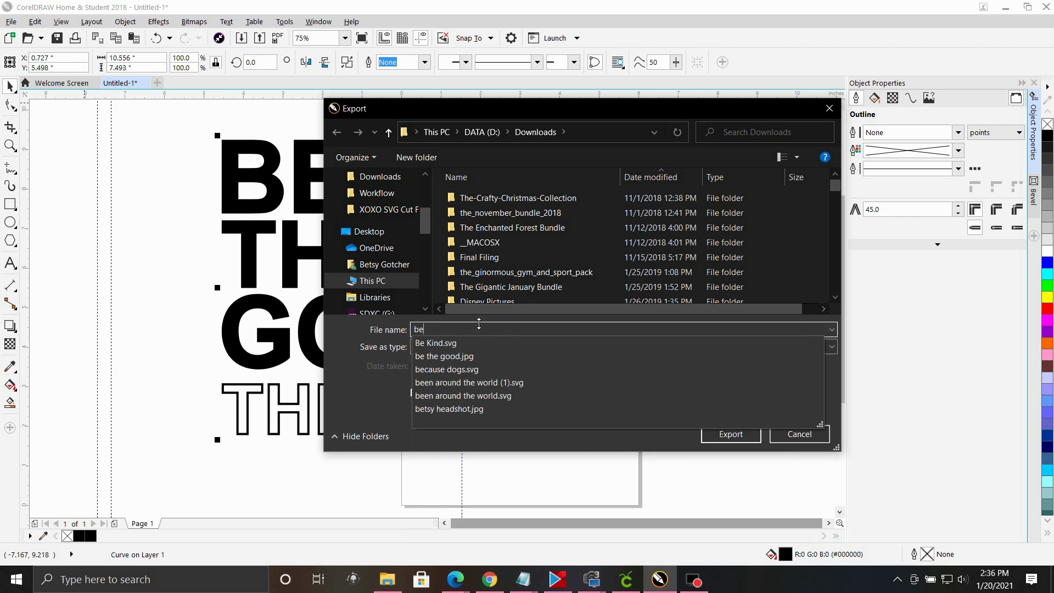
type(" the g")
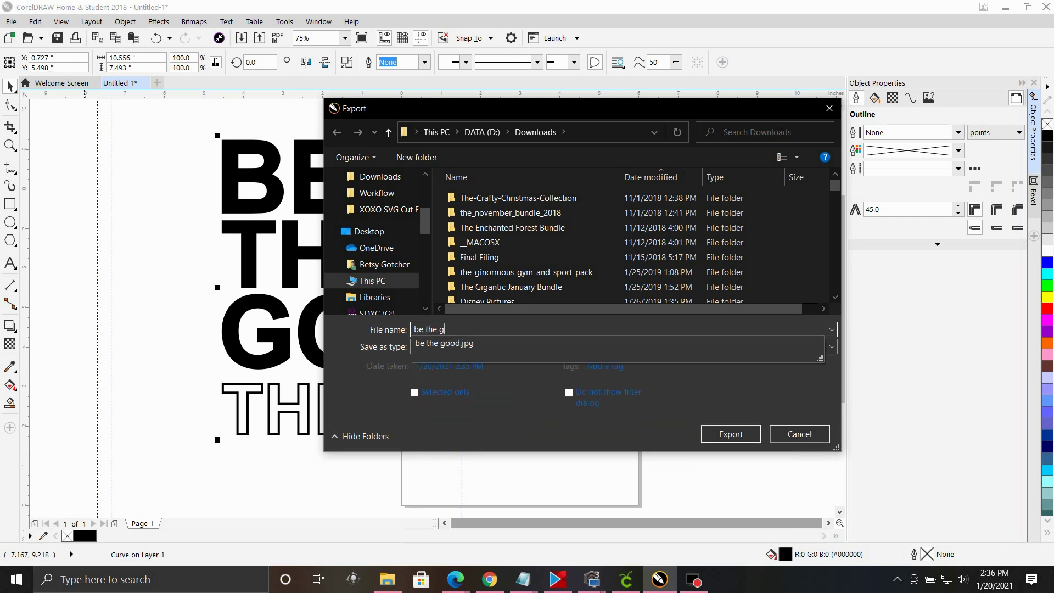
type("ood")
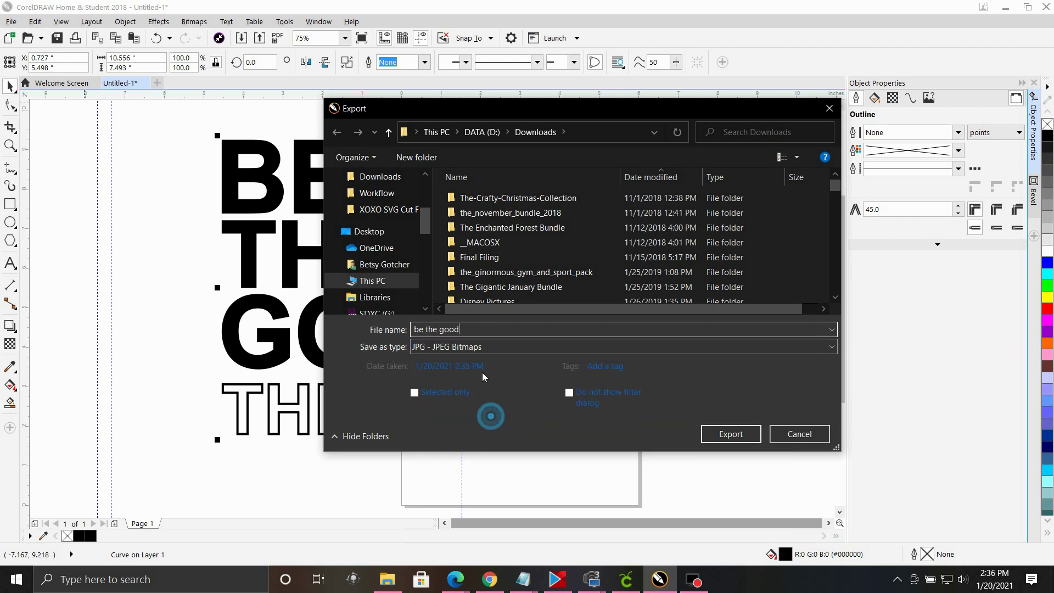
Step: Choose SVG - Scalable Vector Graphics as the file type and export the design with the offered SVG settings
left_click(483, 346)
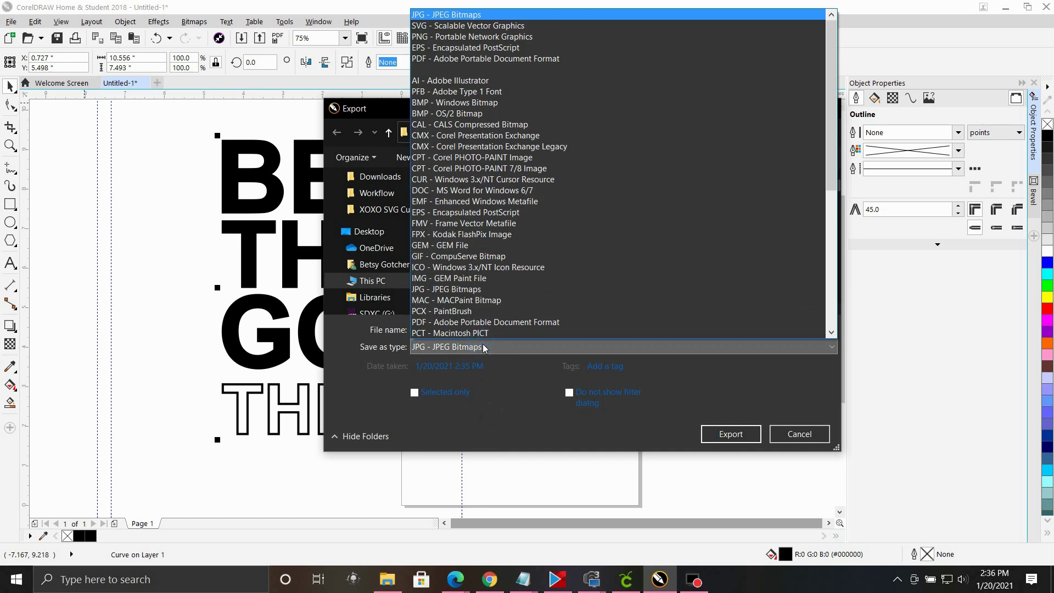
left_click(475, 26)
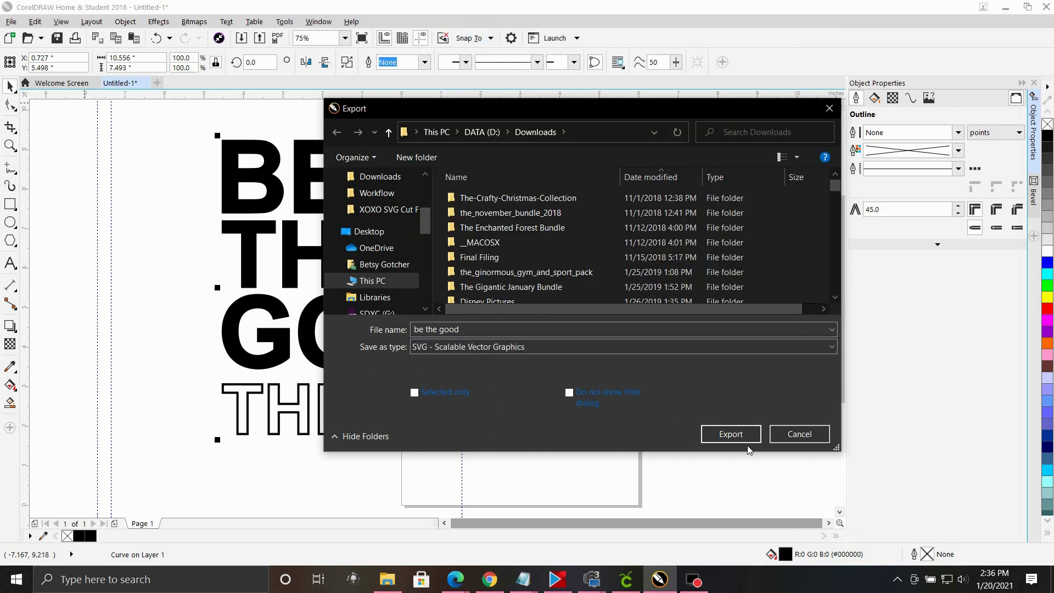
left_click(506, 351)
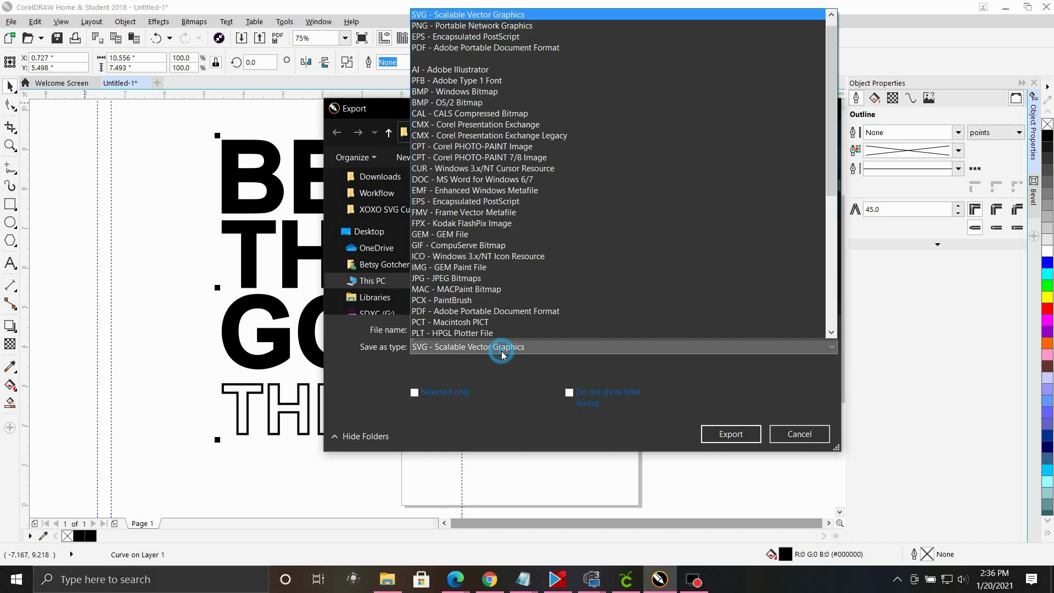
left_click(469, 17)
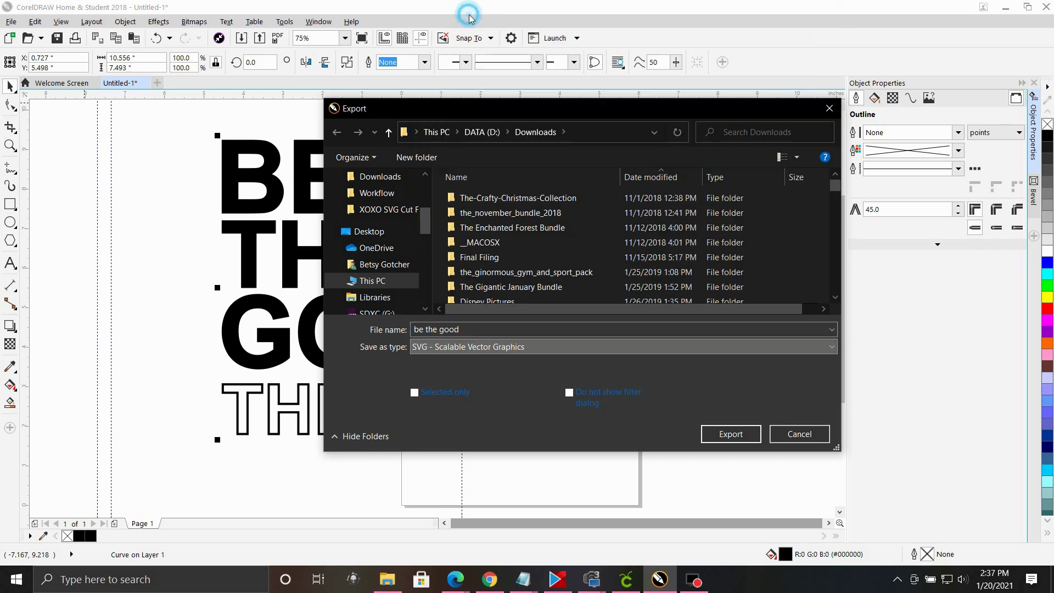
left_click(730, 435)
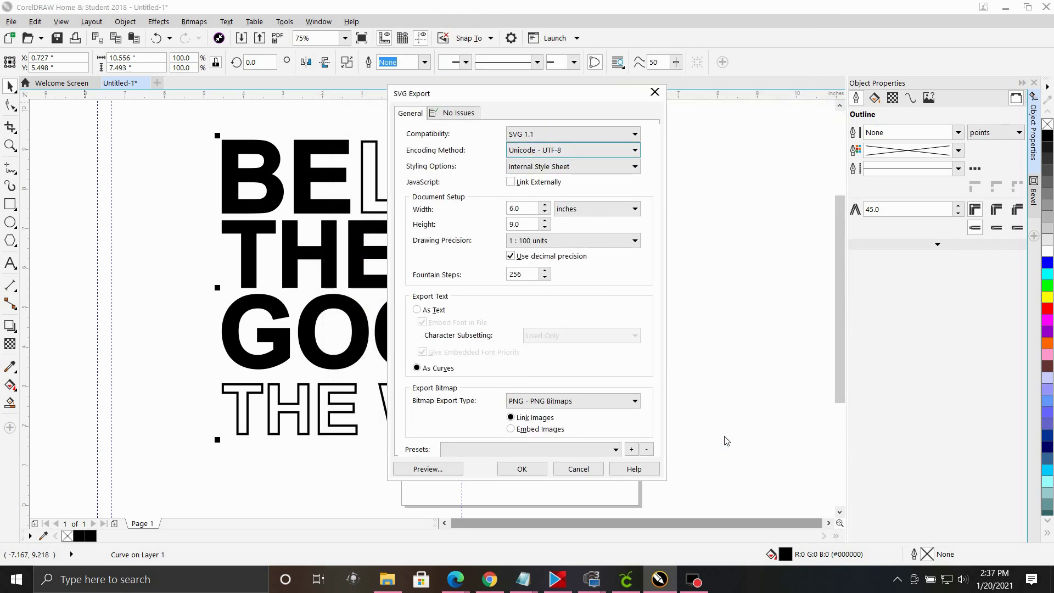
left_click(522, 469)
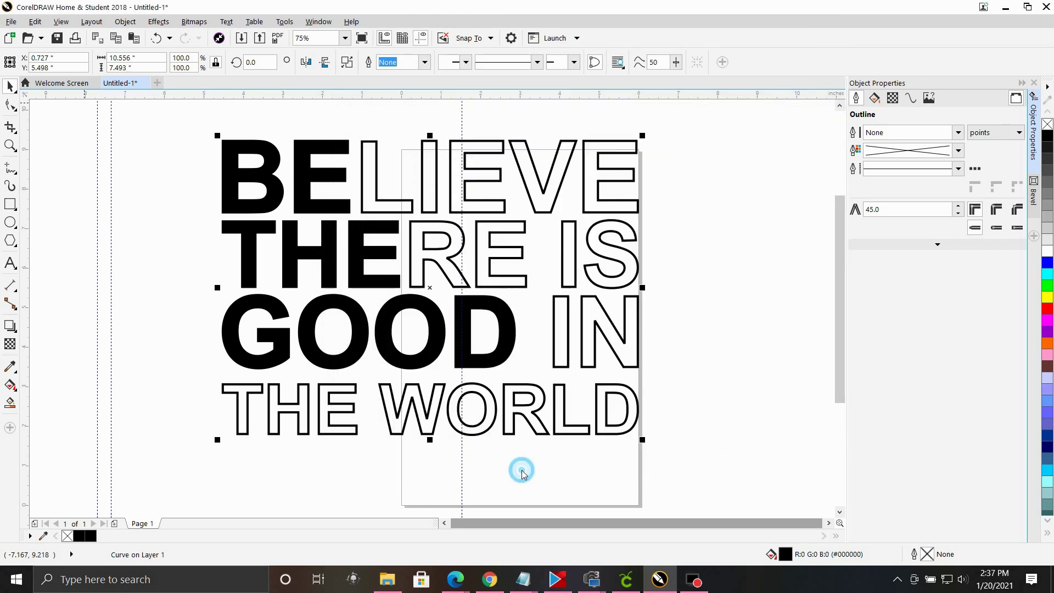
Step: Switch to Cricut Design Space and load the "be the good" SVG from the recent files for upload
left_click(626, 580)
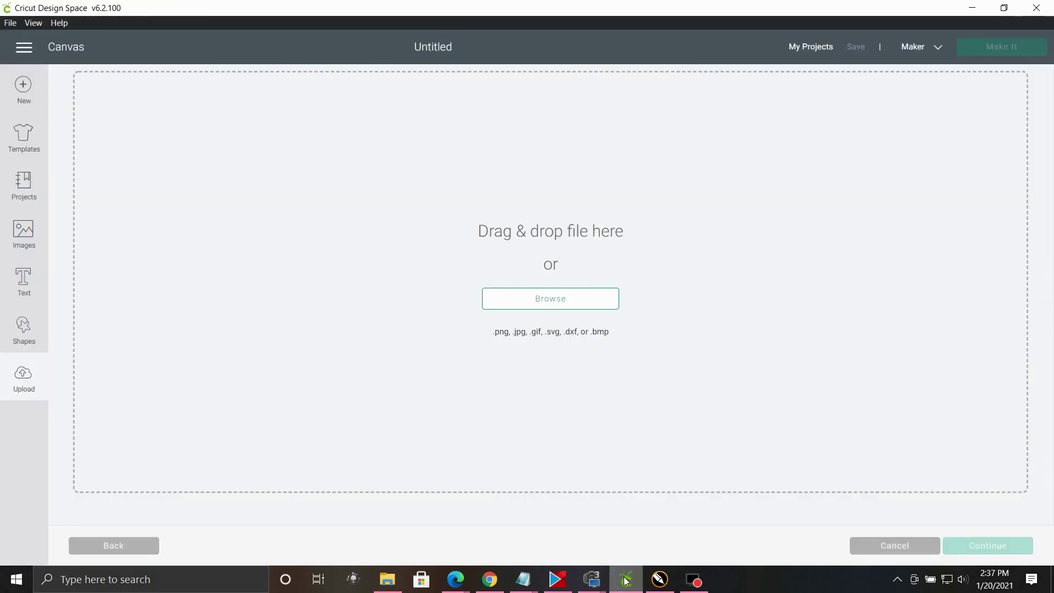
left_click(573, 304)
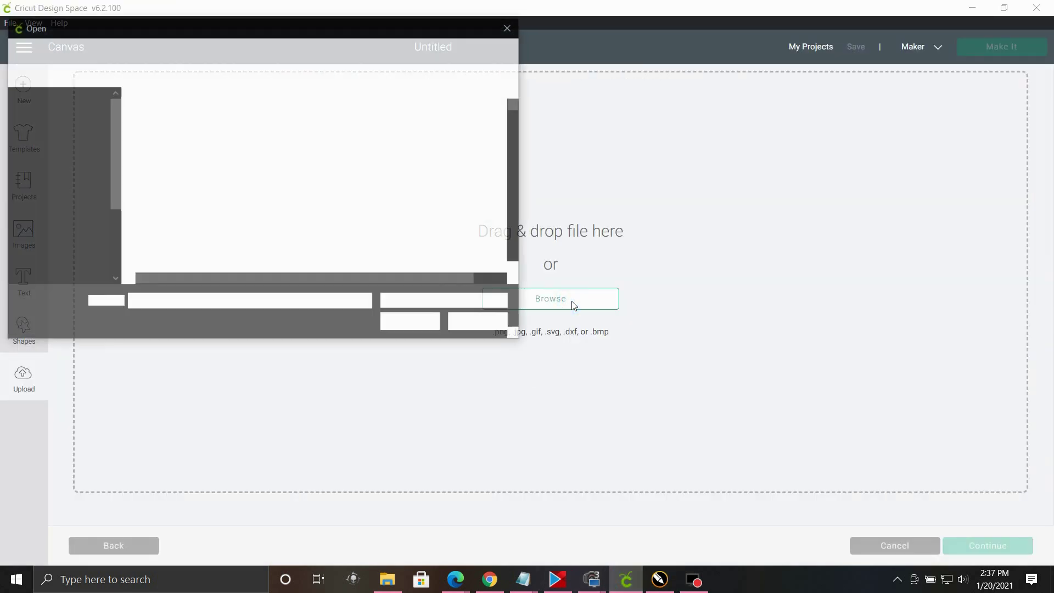
scroll(55, 99, "up", 3)
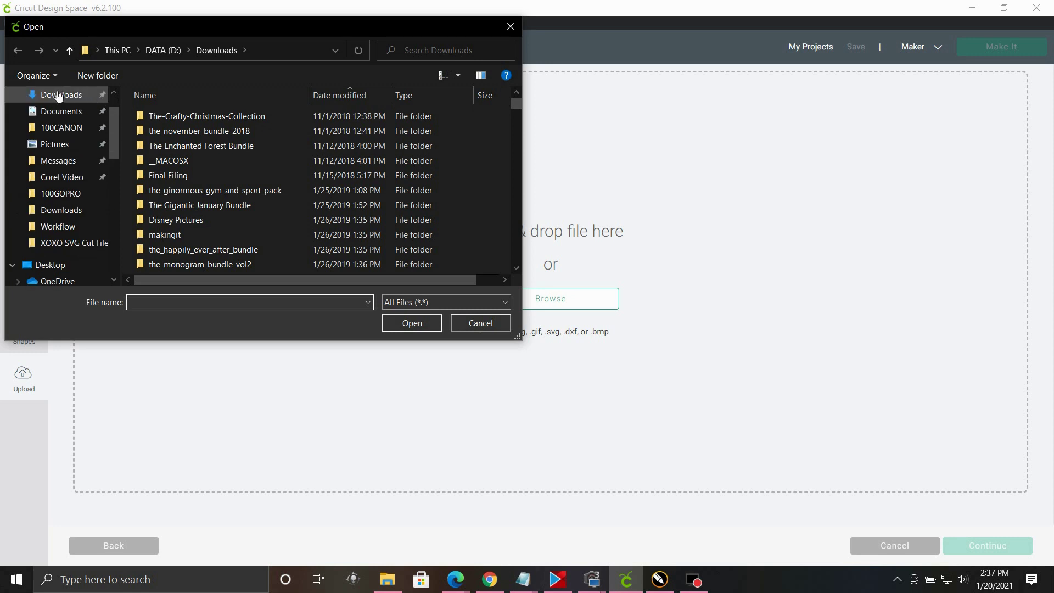
left_click(57, 100)
scroll(209, 172, "down", 5)
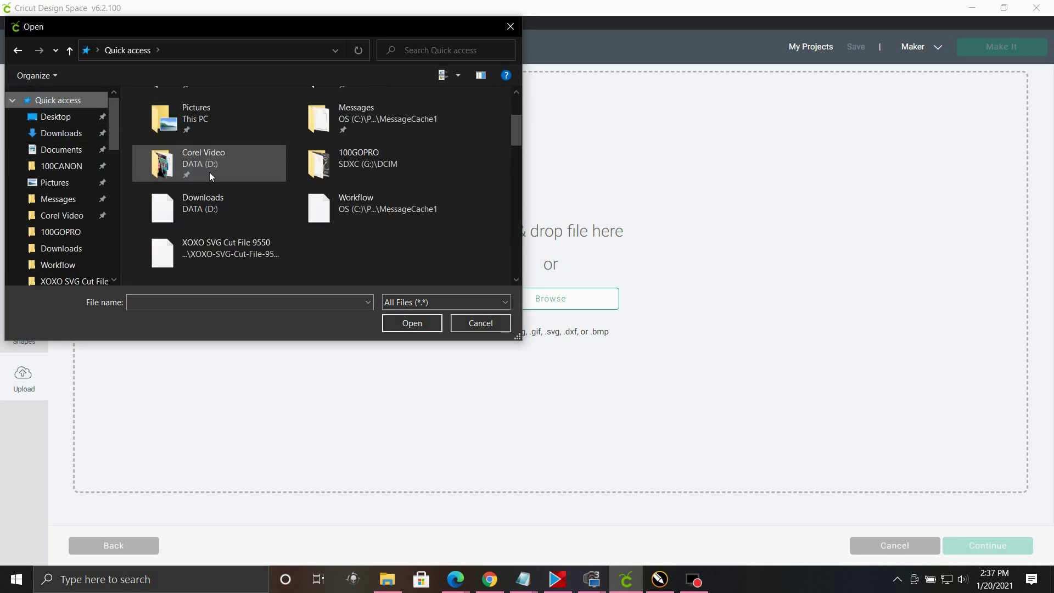
left_click(197, 217)
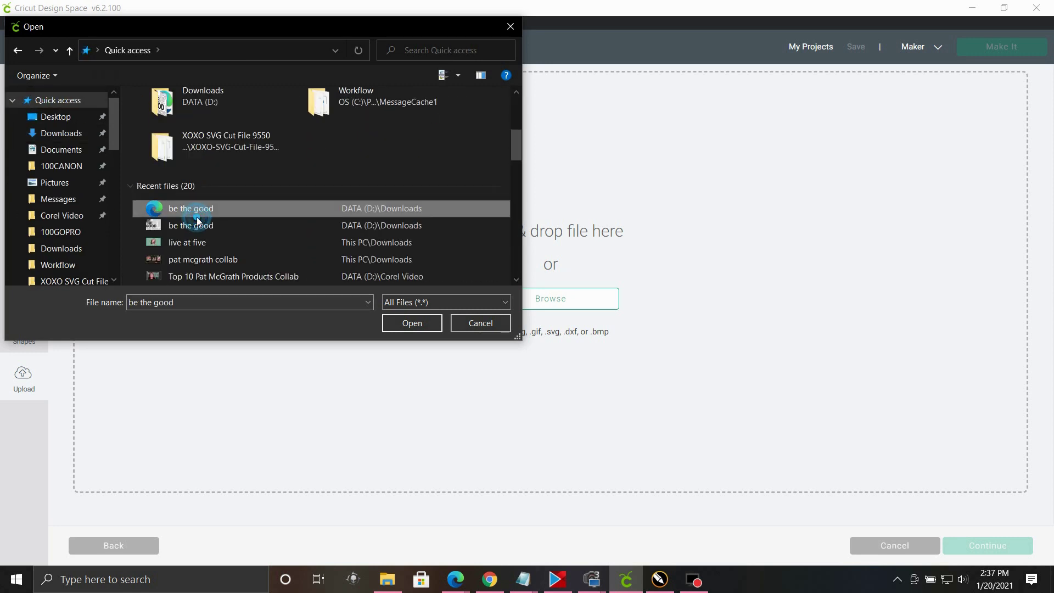
left_click(416, 325)
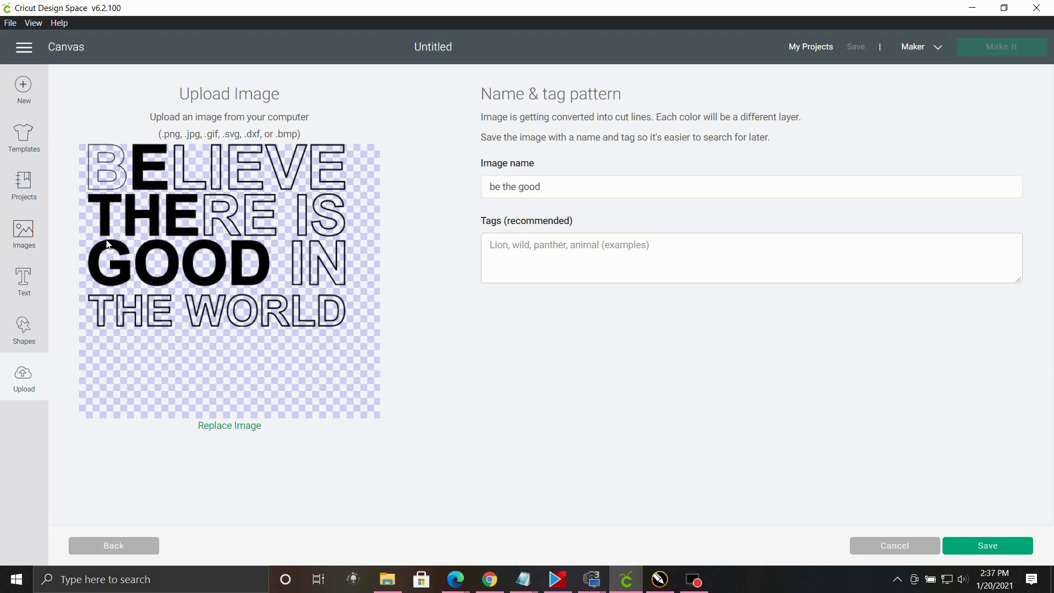
Step: Switch to CorelDRAW and review the design's SVG export settings and the export issues report
left_click(659, 579)
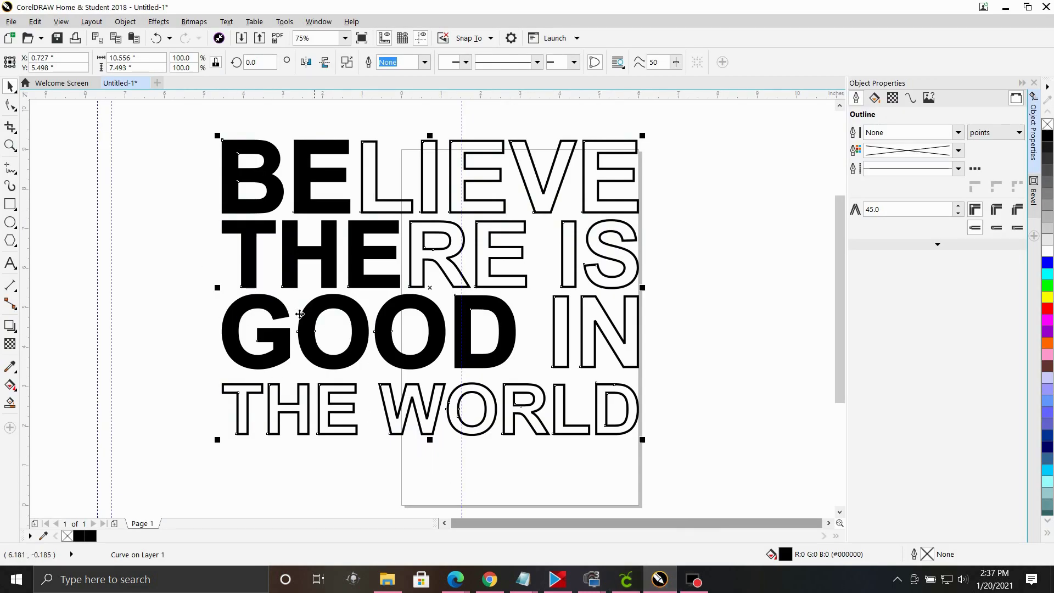
right_click(296, 233)
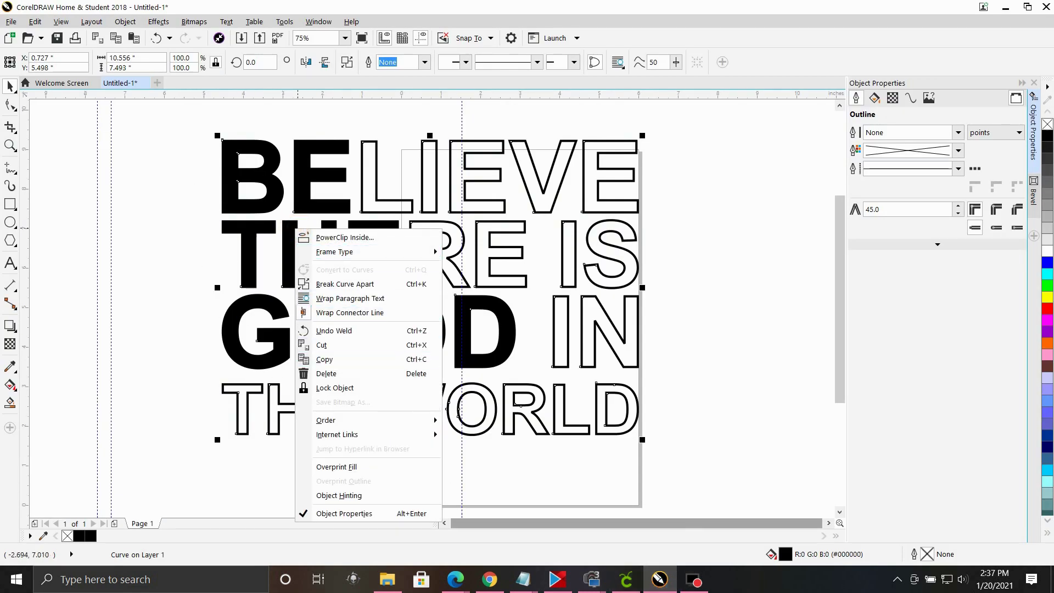
left_click(156, 283)
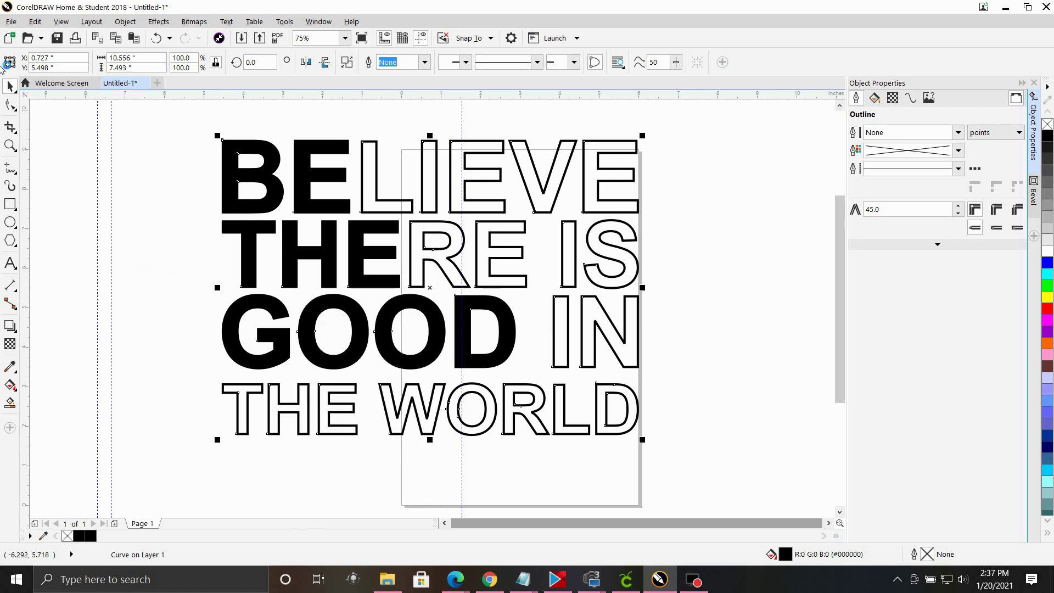
left_click(13, 24)
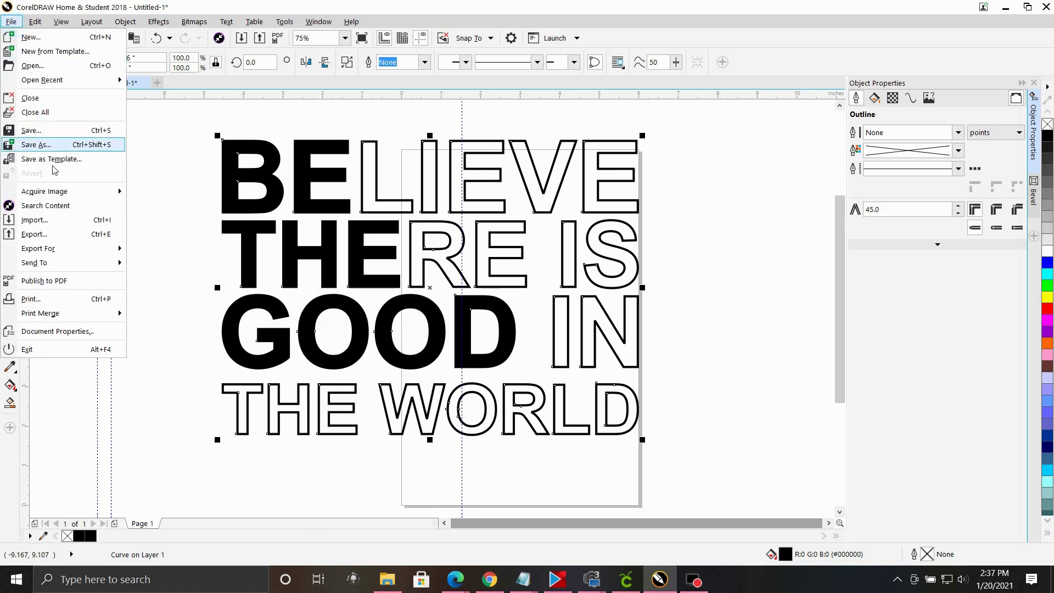
left_click(59, 234)
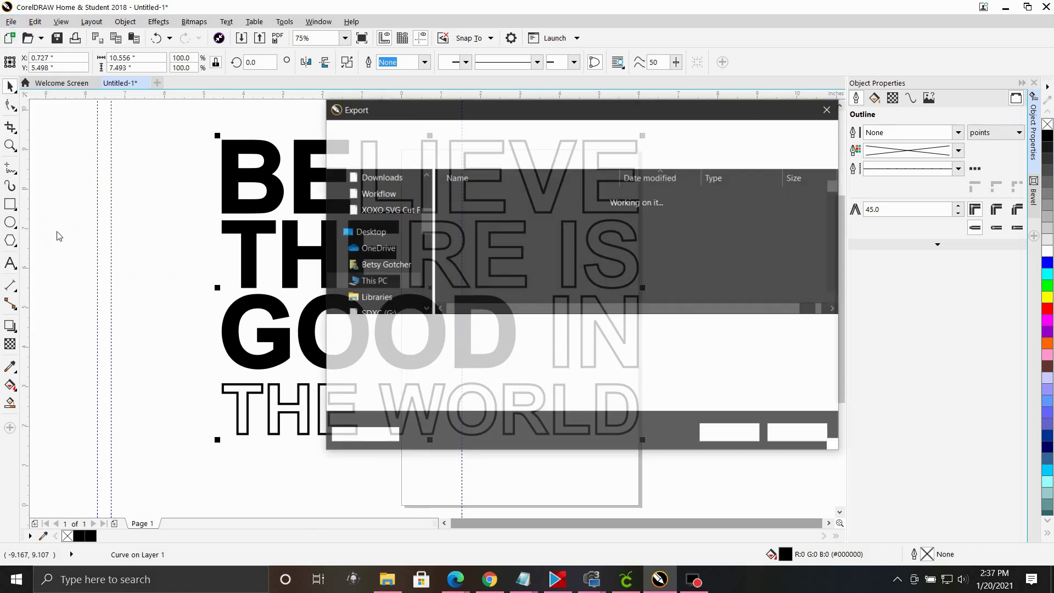
left_click(738, 436)
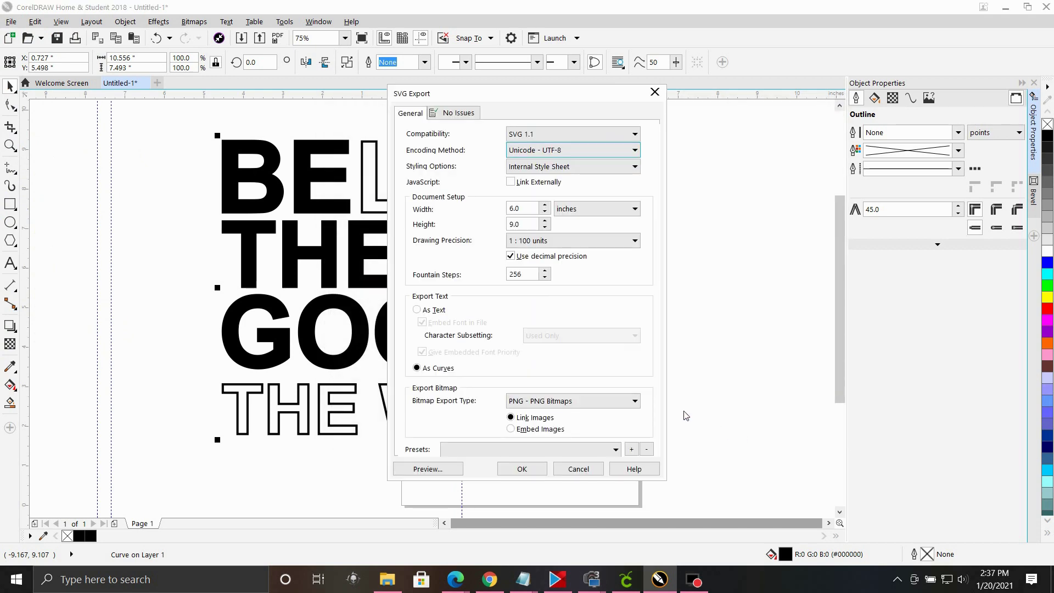
left_click(456, 113)
left_click(408, 115)
Step: Switch back to Cricut Design Space, save the upload as "be the good" and insert it into the canvas
left_click(626, 579)
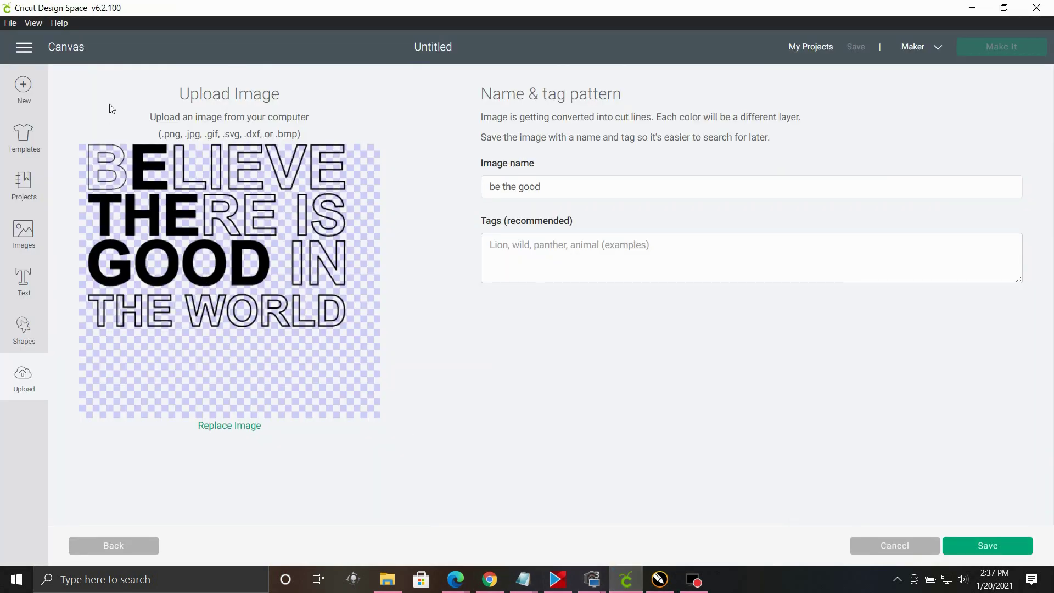
left_click(977, 550)
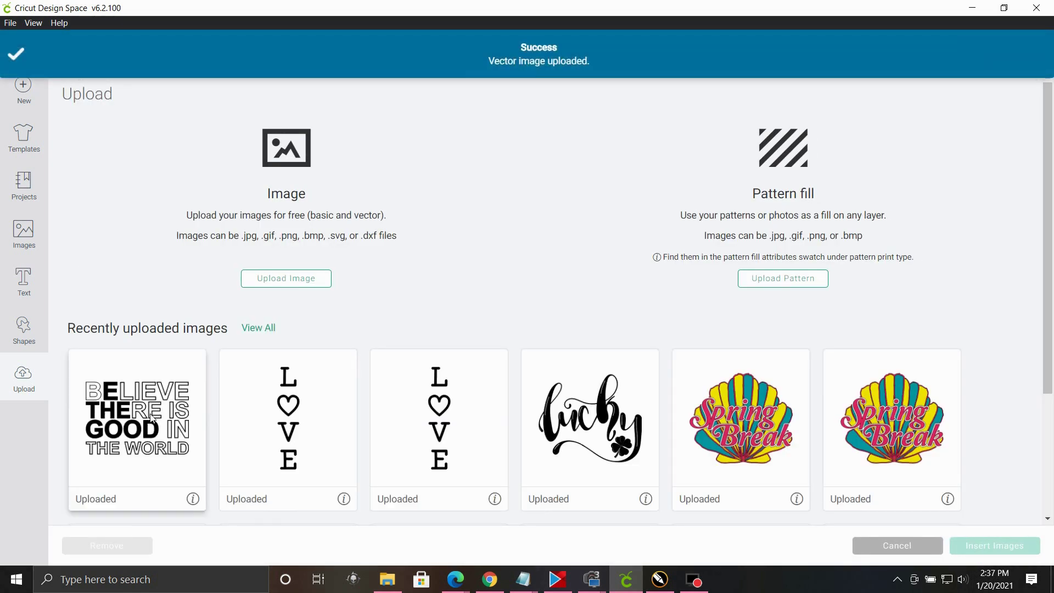
left_click(152, 418)
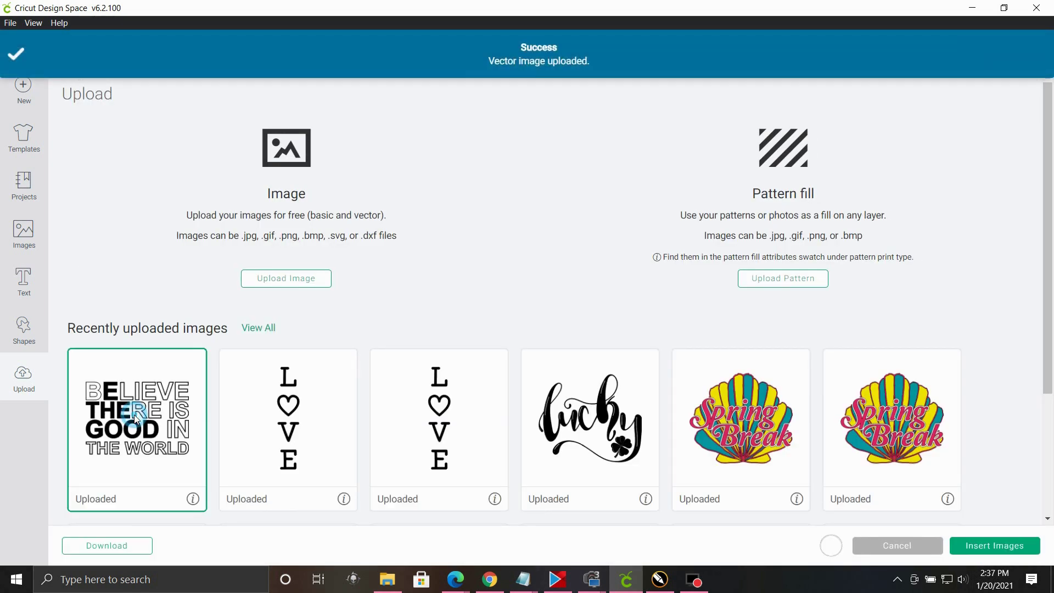
left_click(1004, 546)
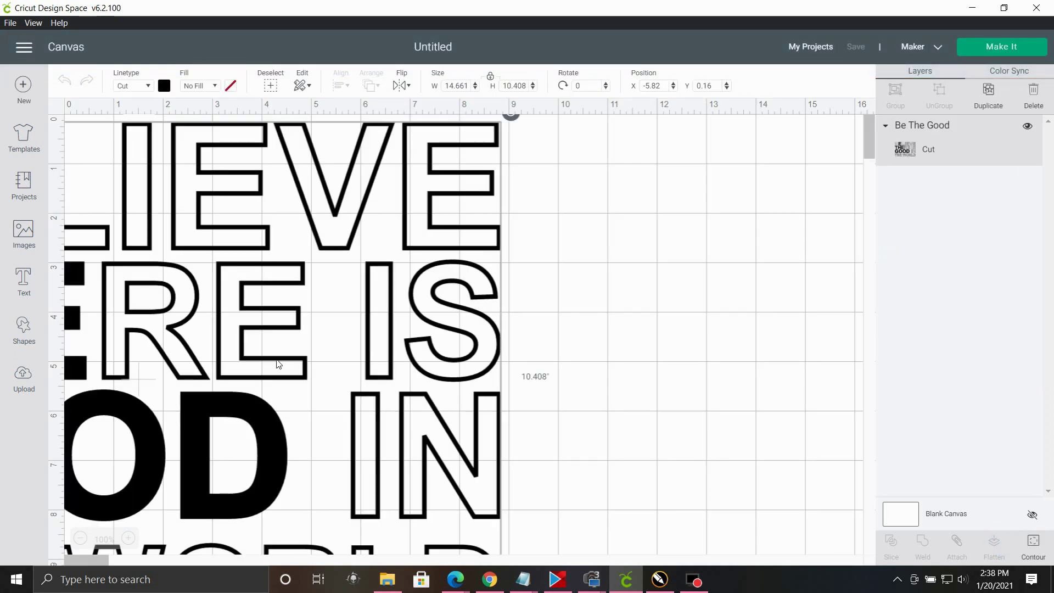
Step: Move the inserted design fully onto the canvas, at about X 0.03 and Y 3.65, and look over its letters
scroll(282, 364, "down", 3)
scroll(310, 378, "down", 2)
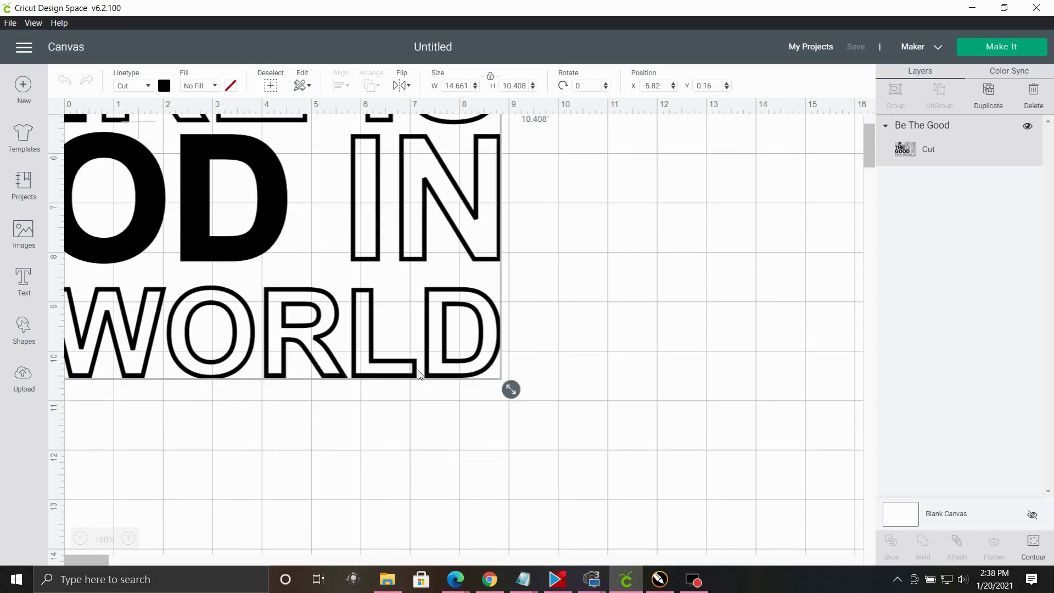
left_click_drag(420, 374, 662, 531)
scroll(273, 388, "up", 3)
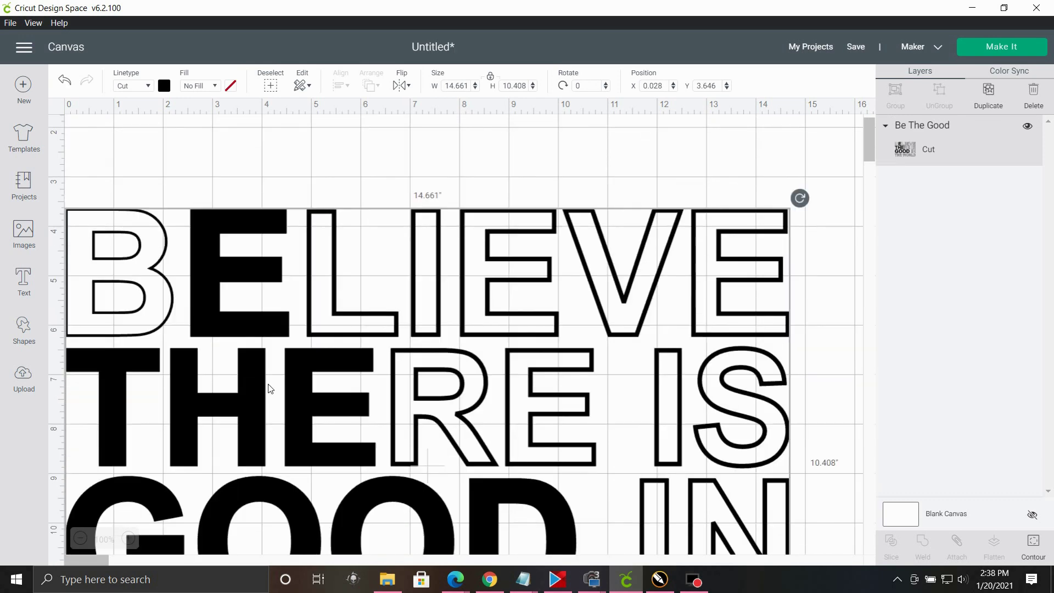
scroll(260, 390, "down", 2)
scroll(258, 391, "up", 2)
scroll(219, 324, "down", 2)
scroll(219, 335, "up", 2)
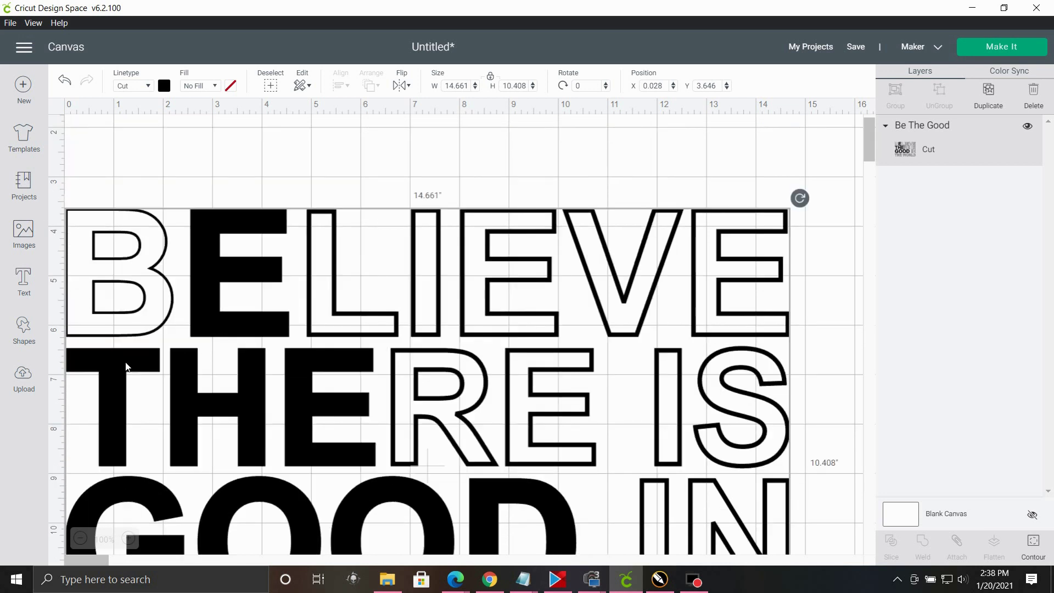
Step: Add a text object reading "B" to the canvas and set its font to the system font Arial
left_click(22, 279)
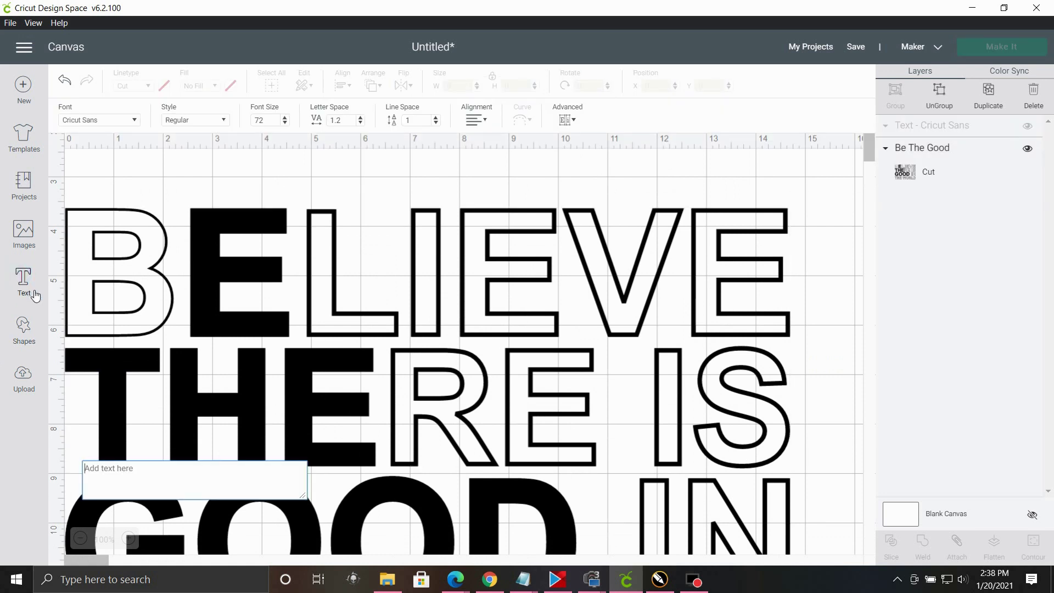
type("B")
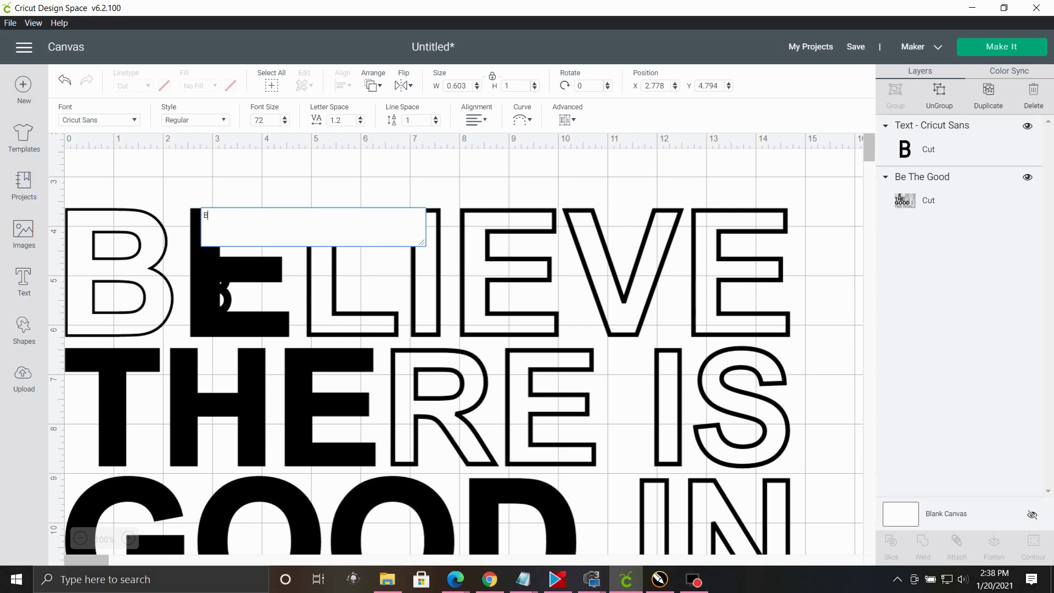
left_click(93, 122)
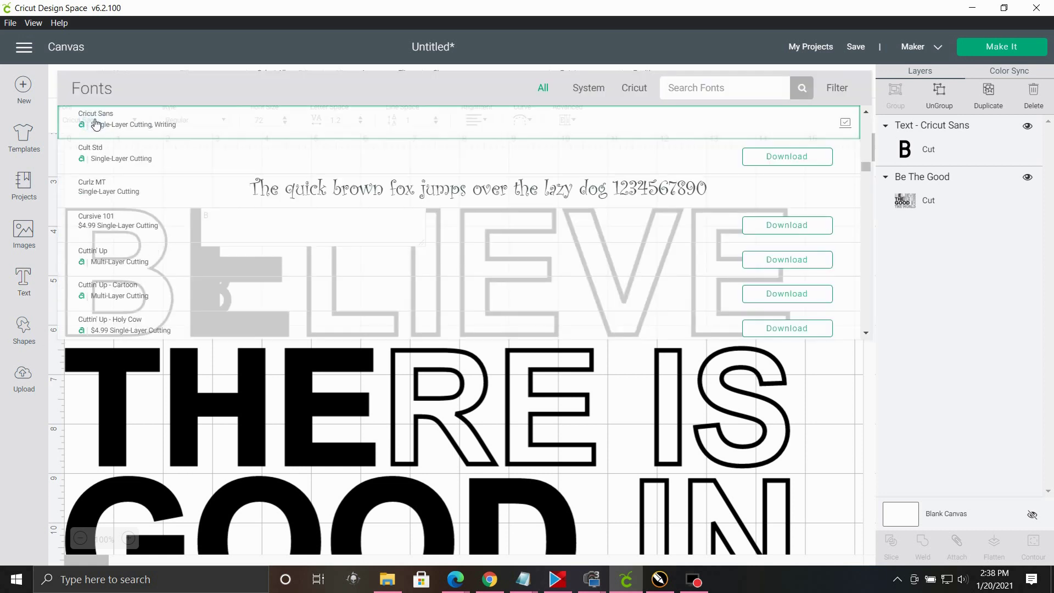
left_click(600, 89)
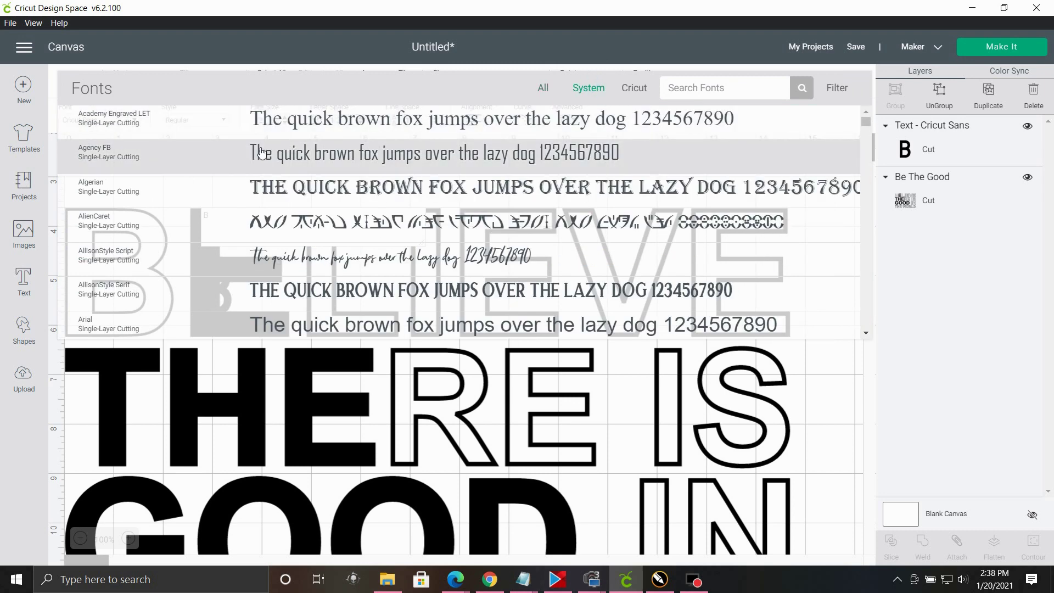
scroll(181, 290, "down", 1)
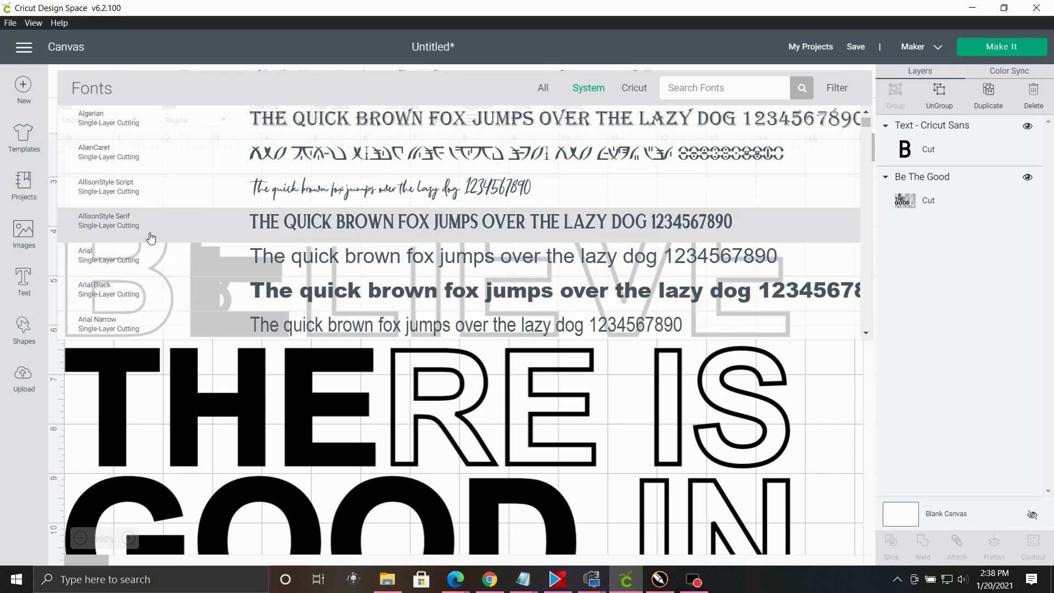
left_click(146, 255)
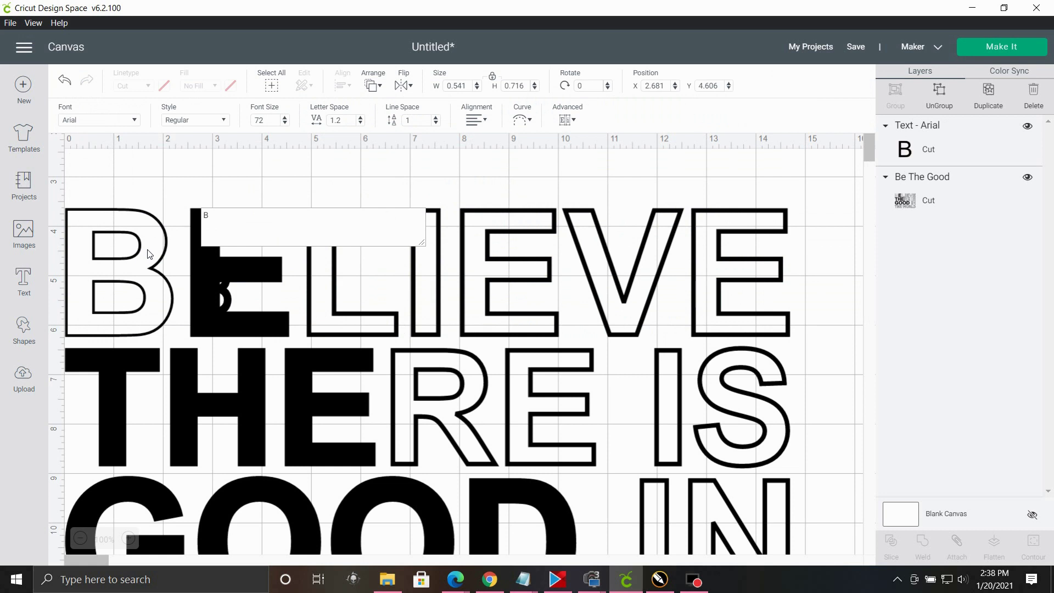
Step: Move the design down, place the new B in the free space above BELIEVE, and set its style to Bold
left_click(228, 301)
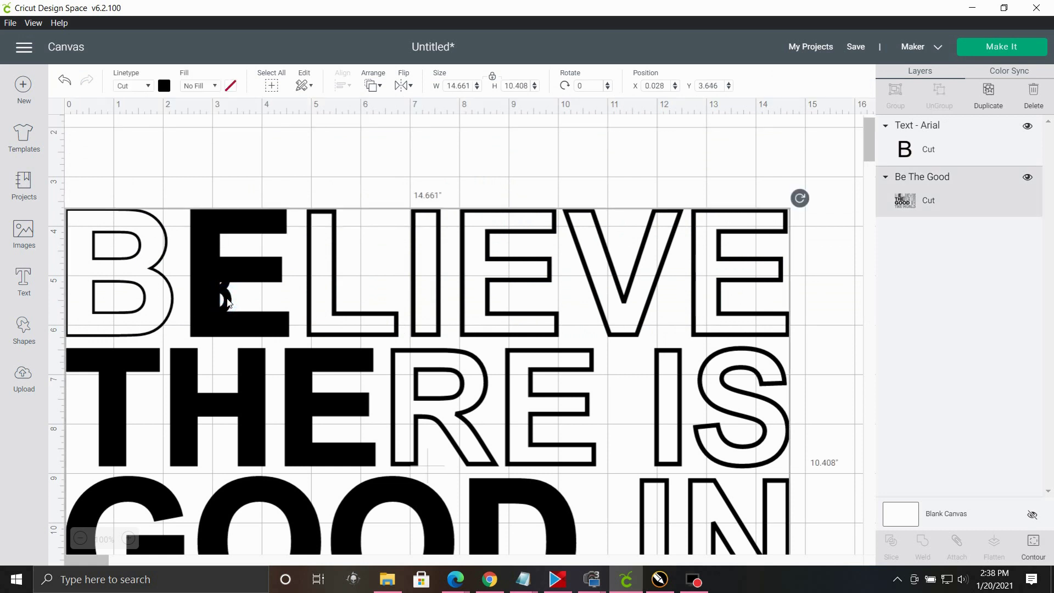
left_click_drag(153, 314, 154, 398)
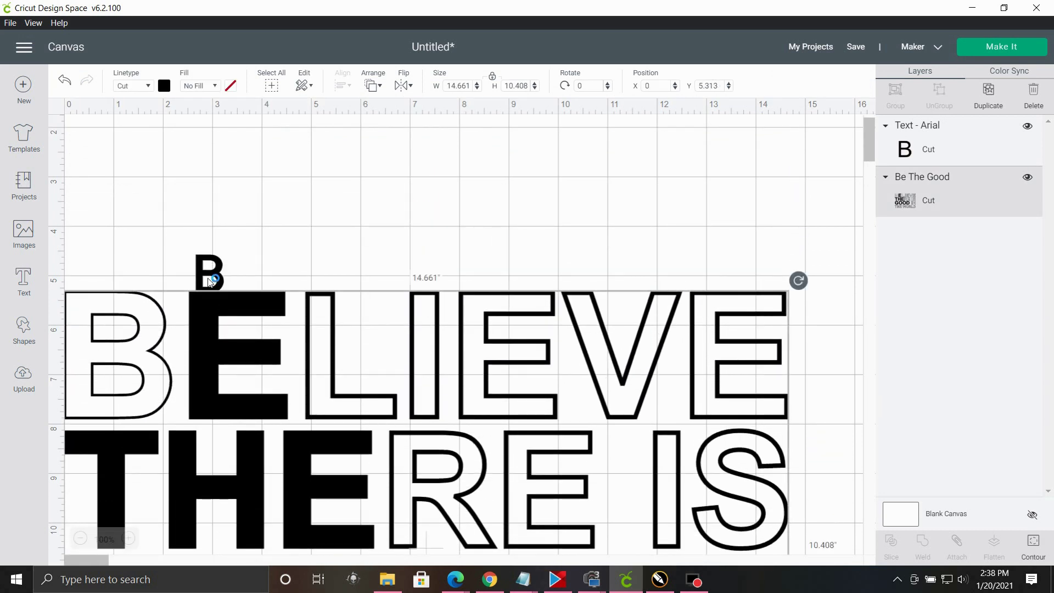
left_click_drag(214, 275, 172, 245)
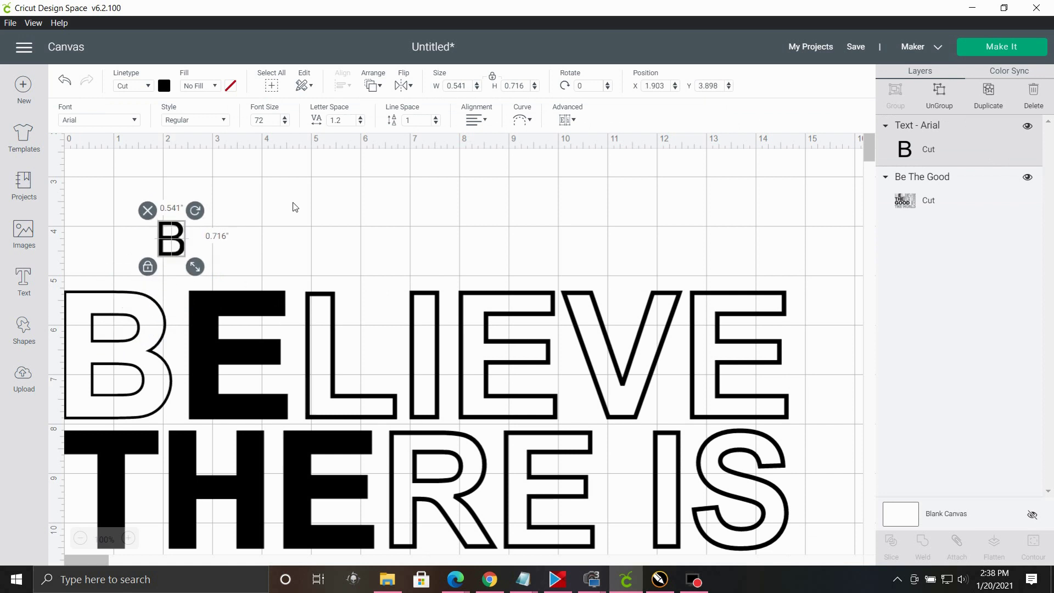
left_click(224, 121)
left_click(202, 159)
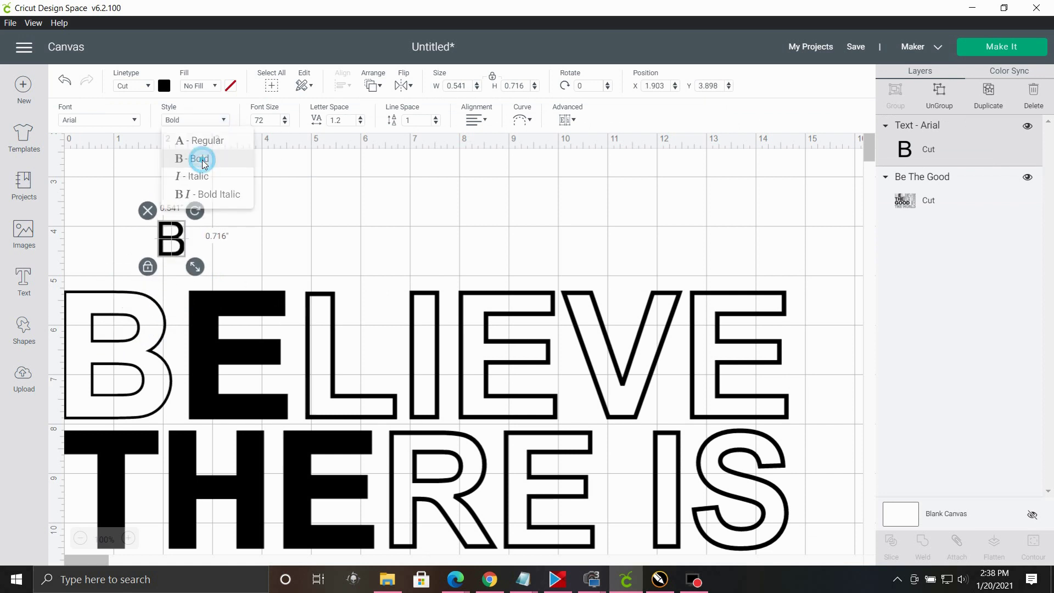
Step: Resize the bold B to about 2.13 by 2.54 in and shift the design to about X 1.97, Y 2.48
left_click_drag(195, 266, 292, 380)
left_click_drag(160, 361, 74, 414)
left_click_drag(229, 353, 326, 214)
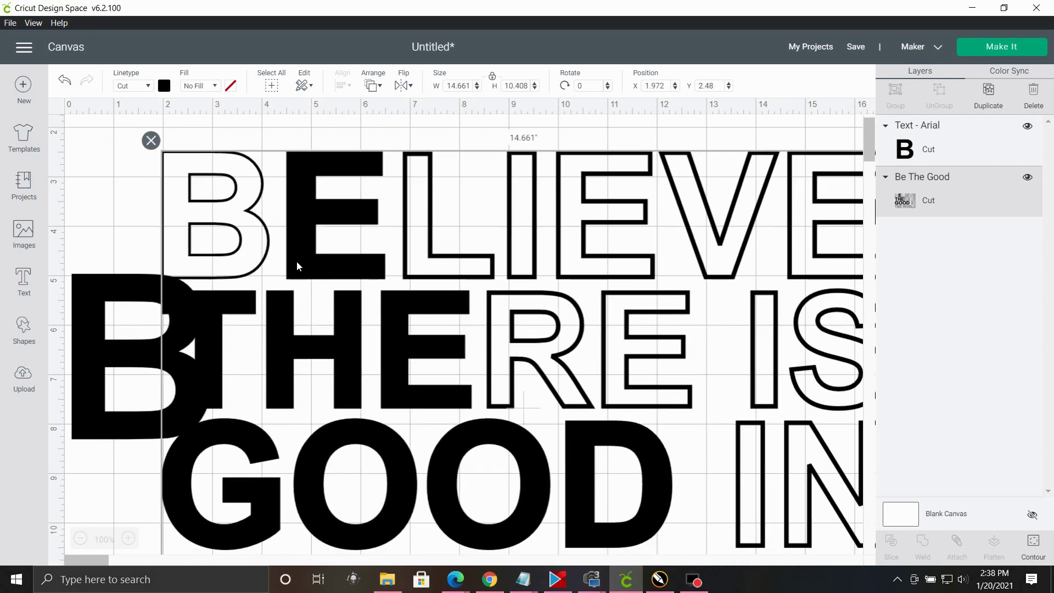
left_click(76, 296)
left_click_drag(77, 296, 80, 249)
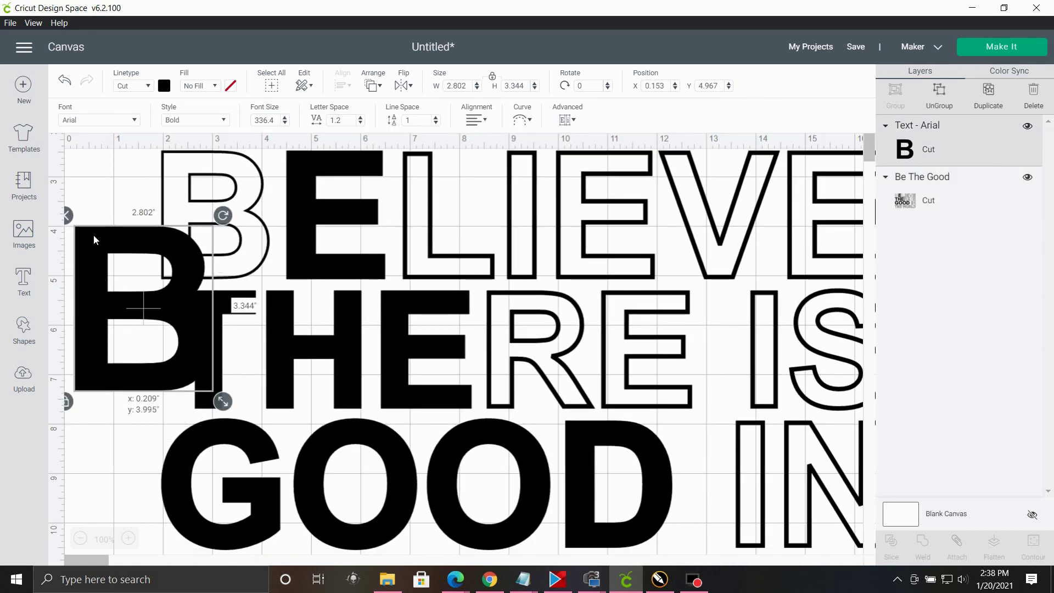
left_click_drag(224, 401, 189, 362)
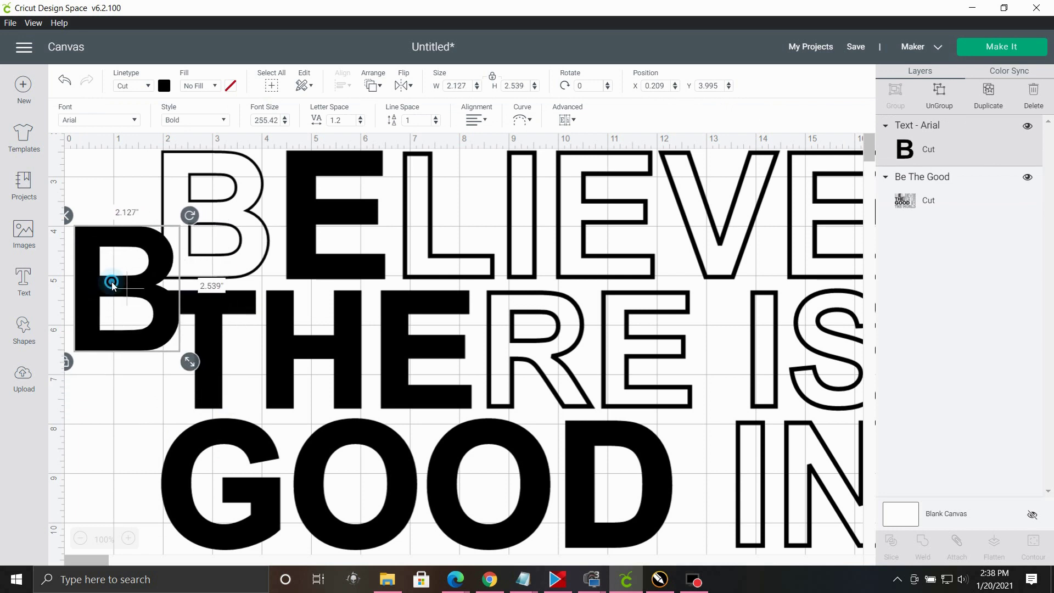
Step: Place the bold B over the outlined B of BELIEVE and trim its size to about 2.12 by 2.53 in
left_click_drag(113, 286, 199, 206)
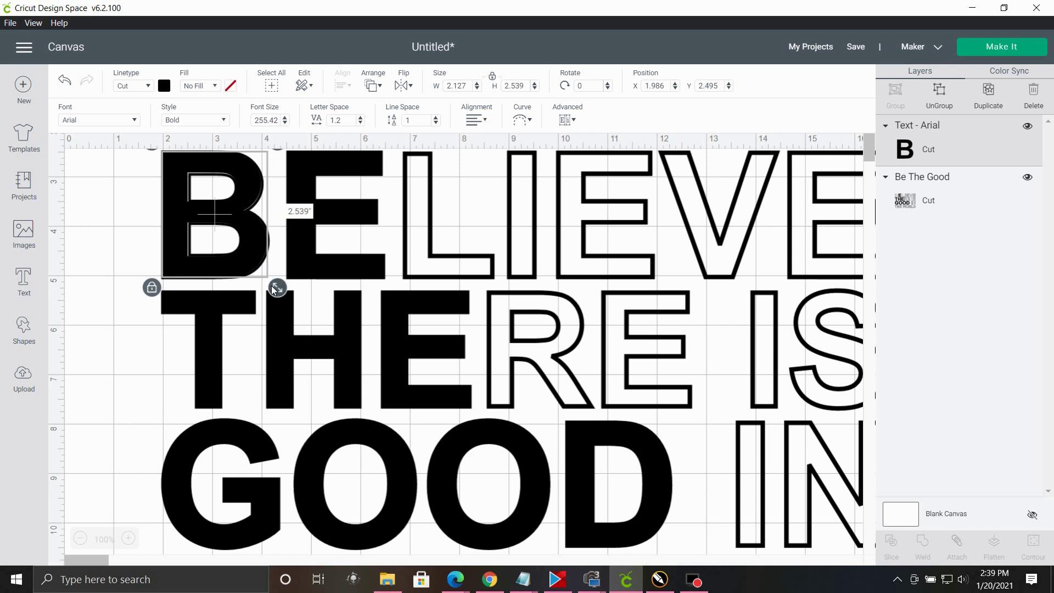
left_click_drag(277, 287, 279, 290)
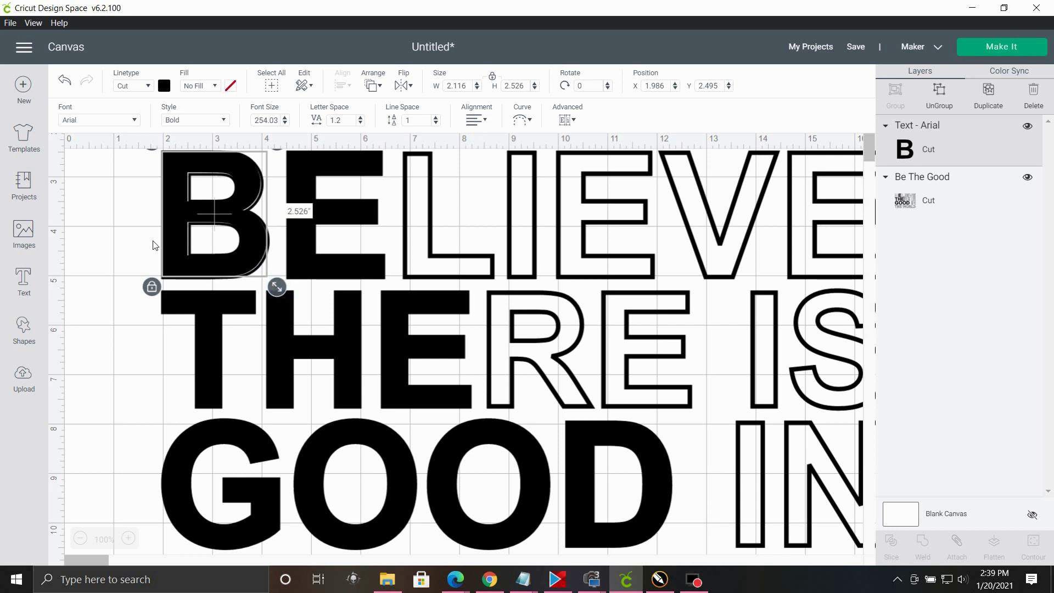
left_click(100, 272)
left_click_drag(175, 246, 176, 247)
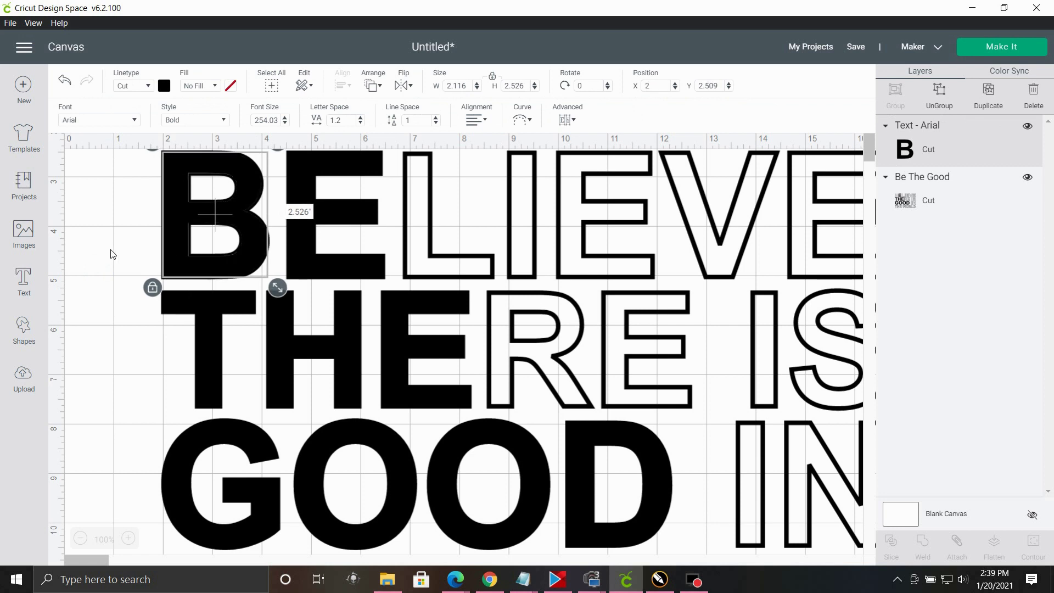
Step: Fine-tune the bold B's position over the outlined B to about X 2.003, Y 2.509
scroll(113, 254, "down", 3)
scroll(113, 254, "up", 6)
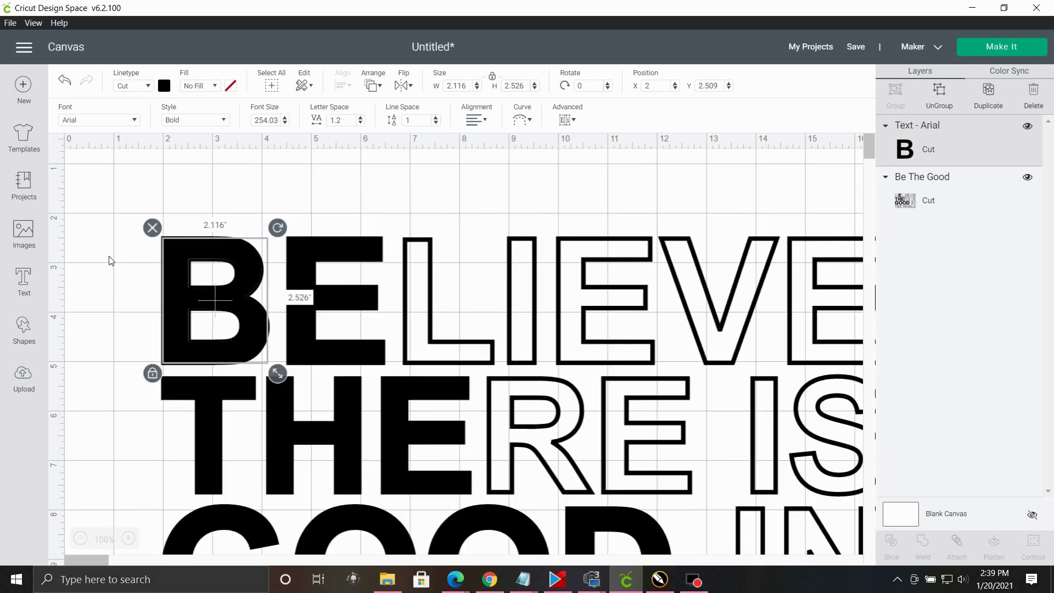
left_click(112, 266)
left_click(181, 342)
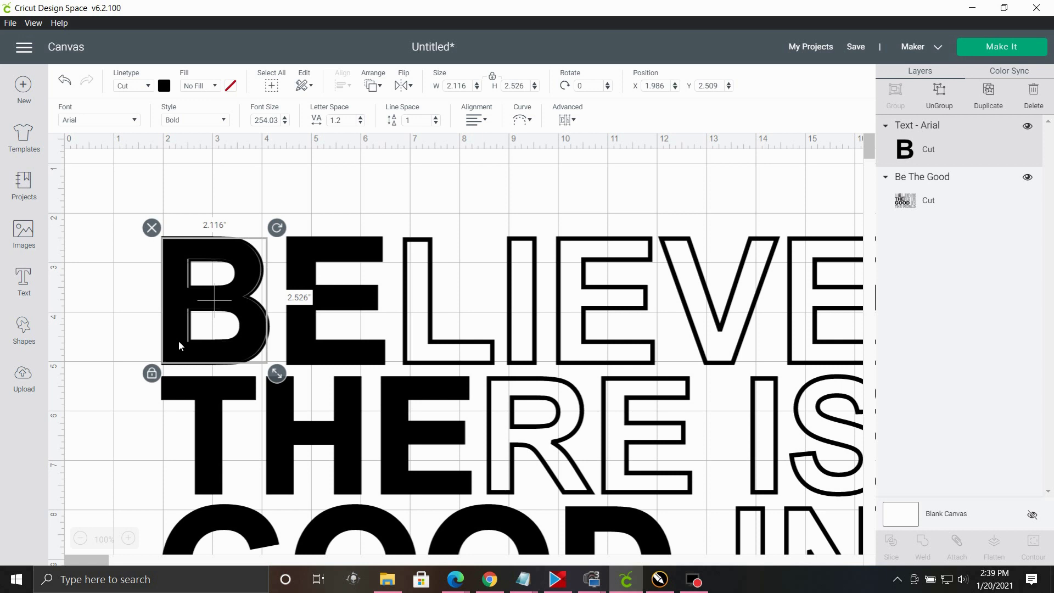
key("Right")
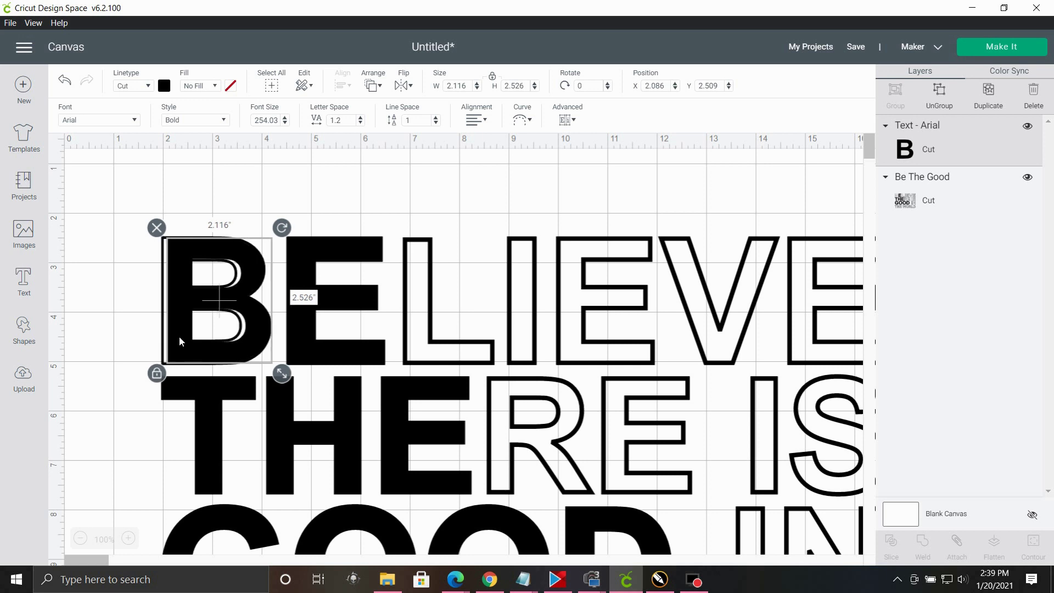
left_click(176, 328)
left_click_drag(176, 328, 195, 308)
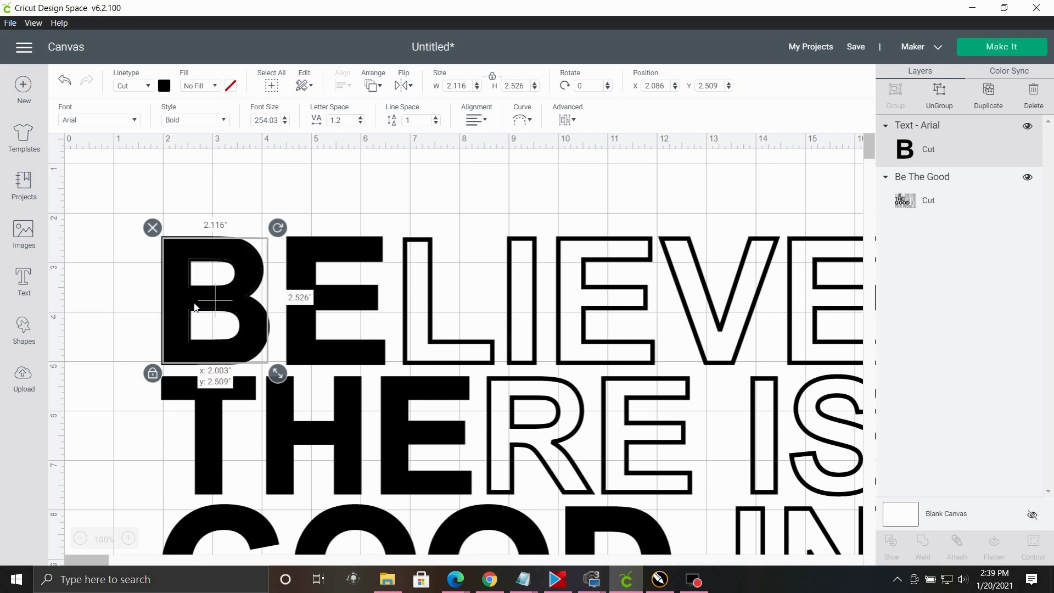
left_click(88, 318)
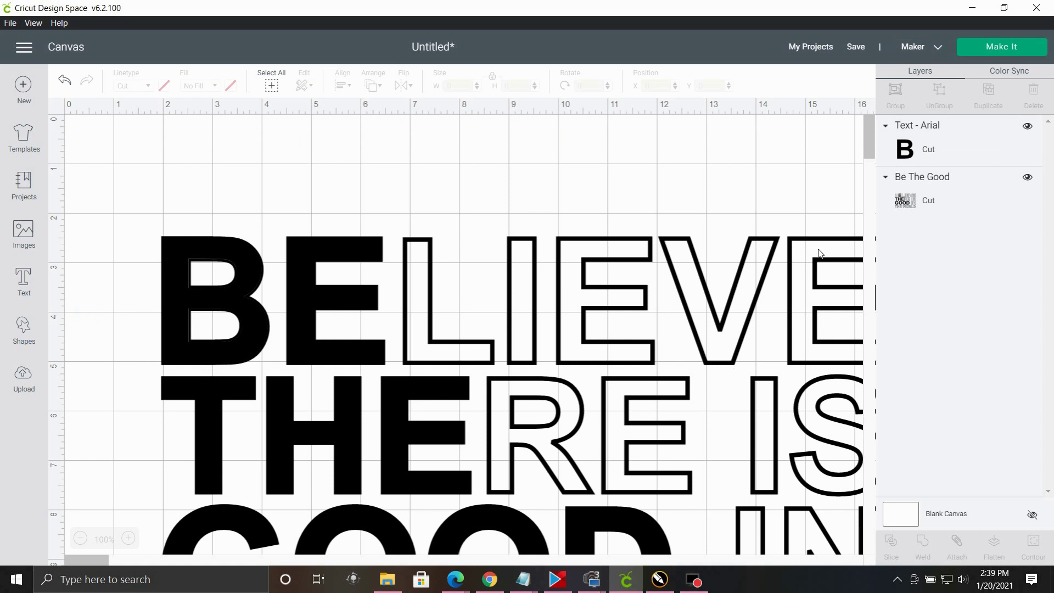
Step: Weld the Arial B and the "Be The Good" design together into one shape
left_click(917, 178)
left_click(924, 149)
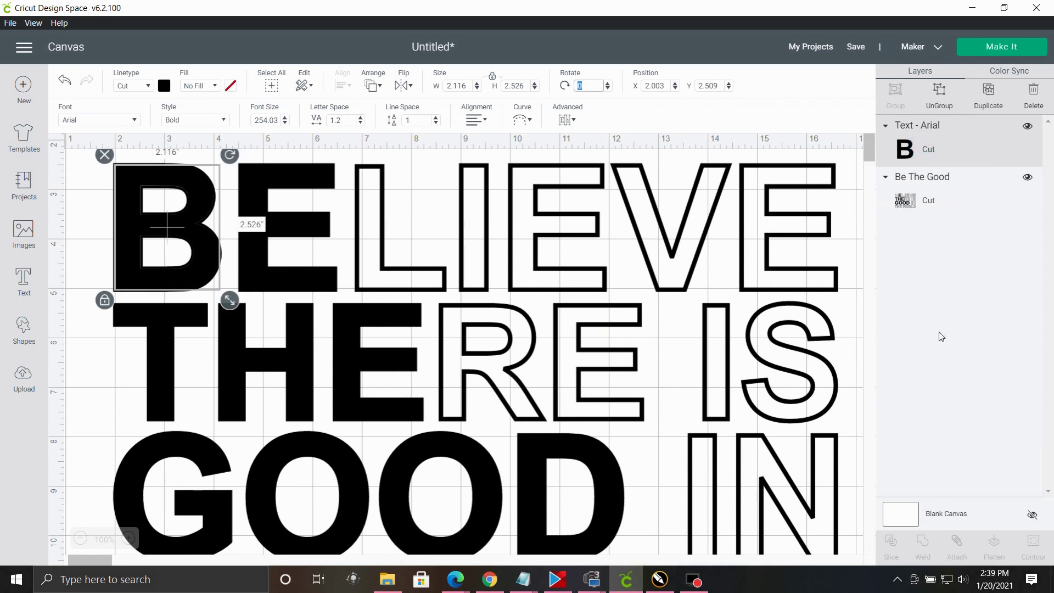
left_click(944, 182, "shift")
left_click(922, 551)
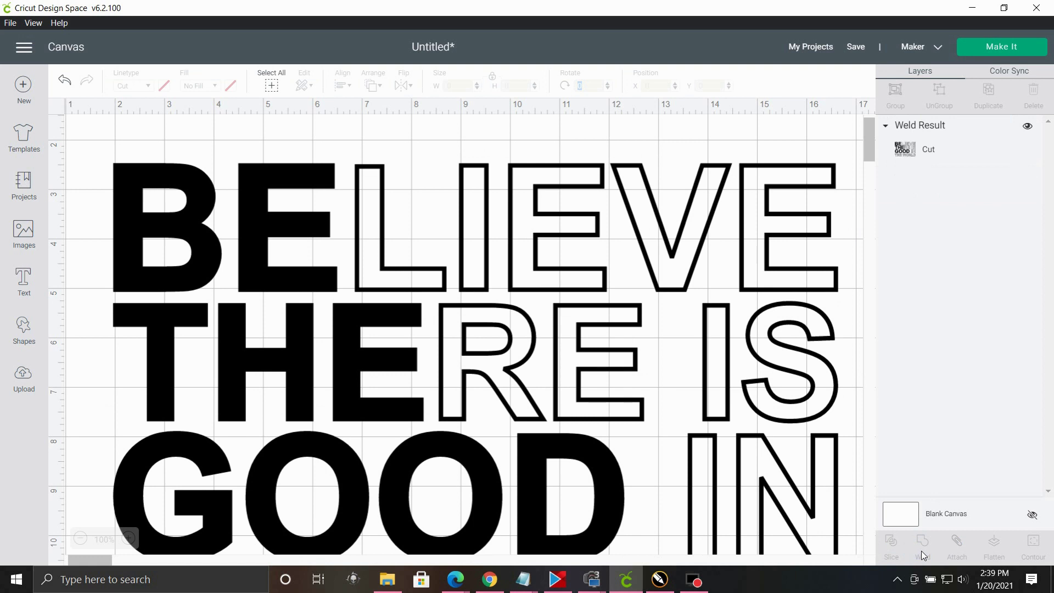
Step: Preview the welded design on the cutting mat, return to the canvas and set its width to 10.5 in
left_click(1015, 50)
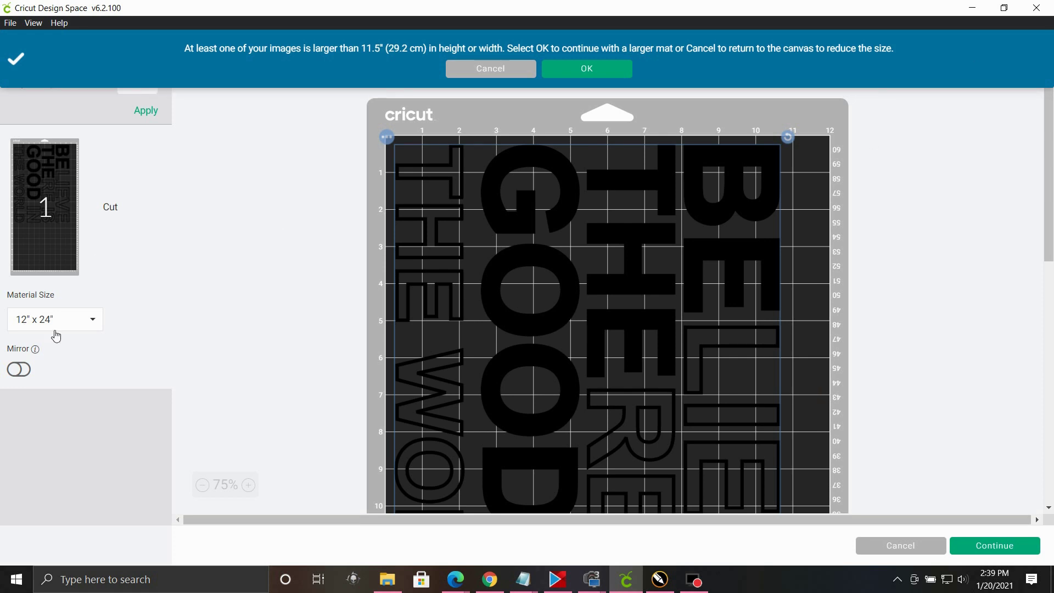
left_click(900, 545)
left_click(318, 250)
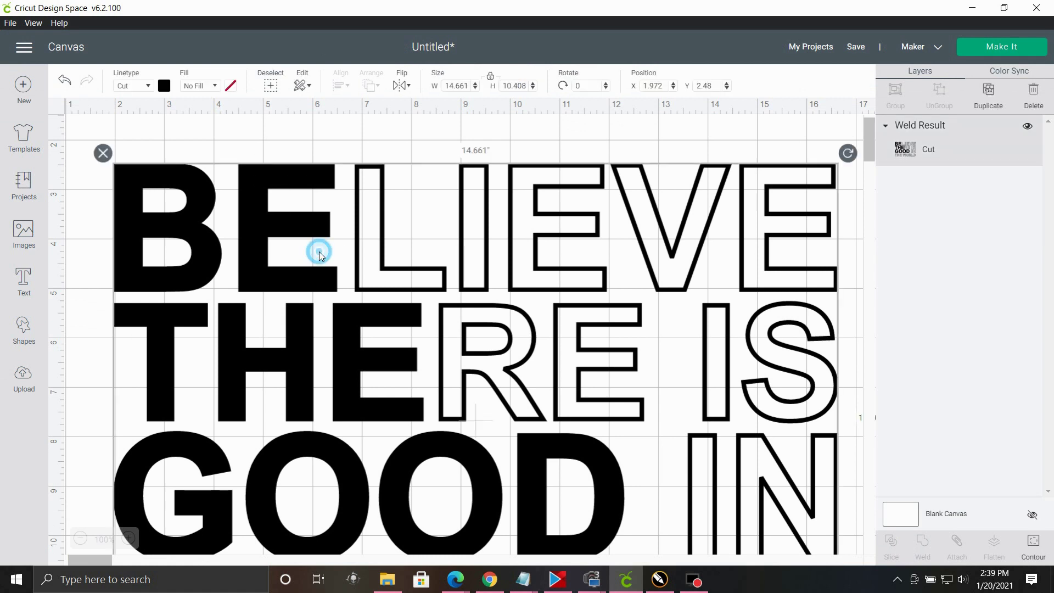
left_click(450, 86)
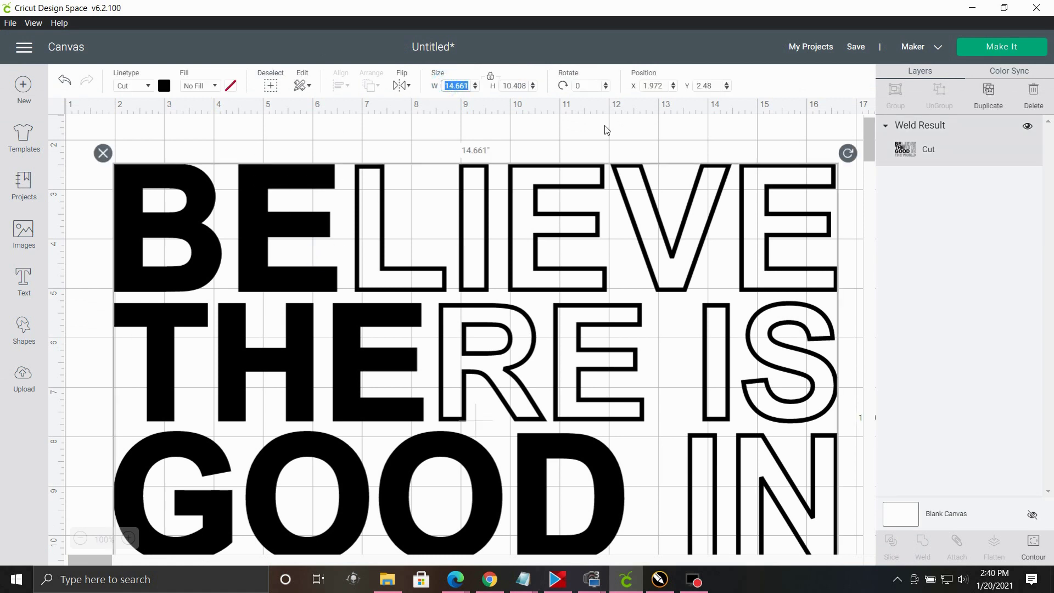
type("10.5")
key("Return")
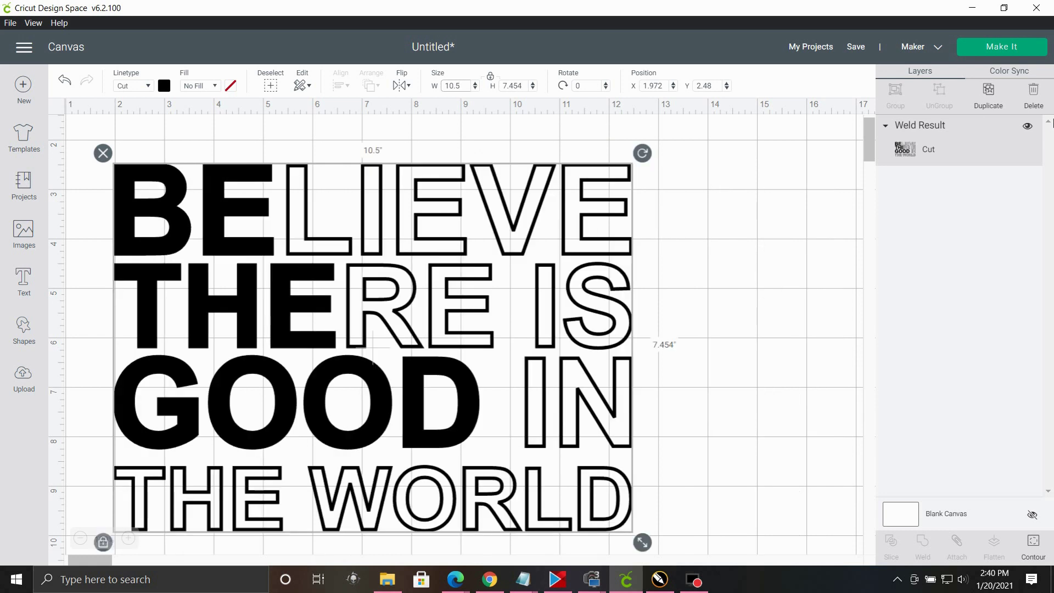
Step: Prepare the resized design for cutting on a 12" x 12" mat with Mirror on and continue to the machine setup
left_click(1025, 44)
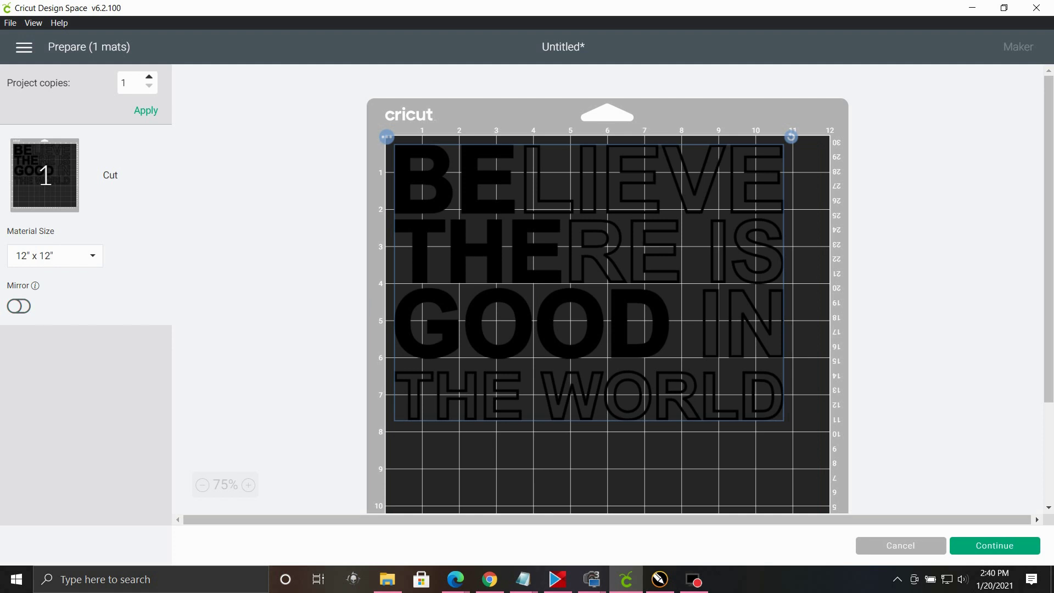
left_click(22, 307)
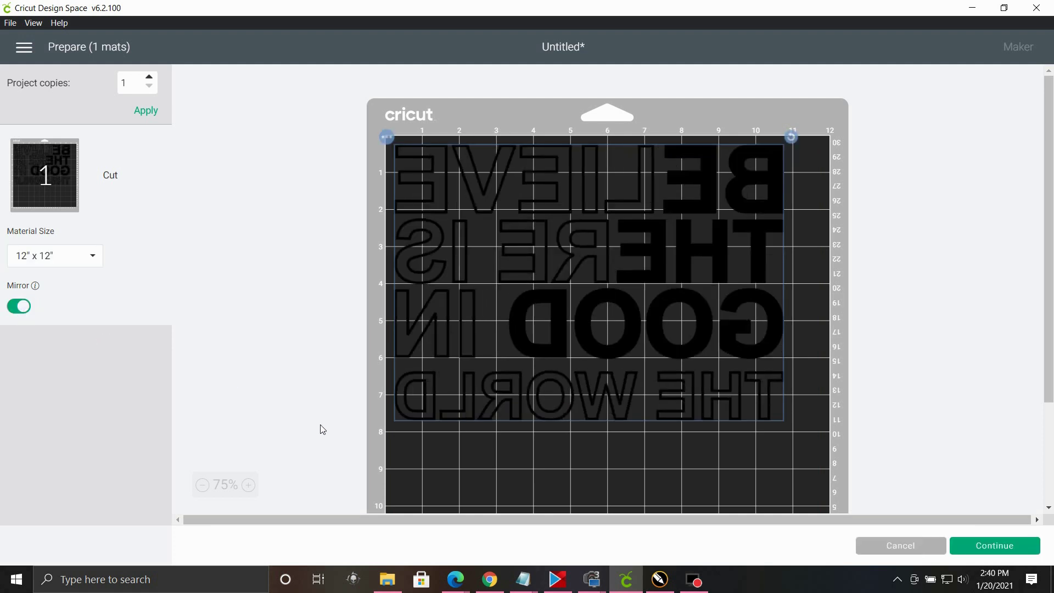
left_click(1026, 546)
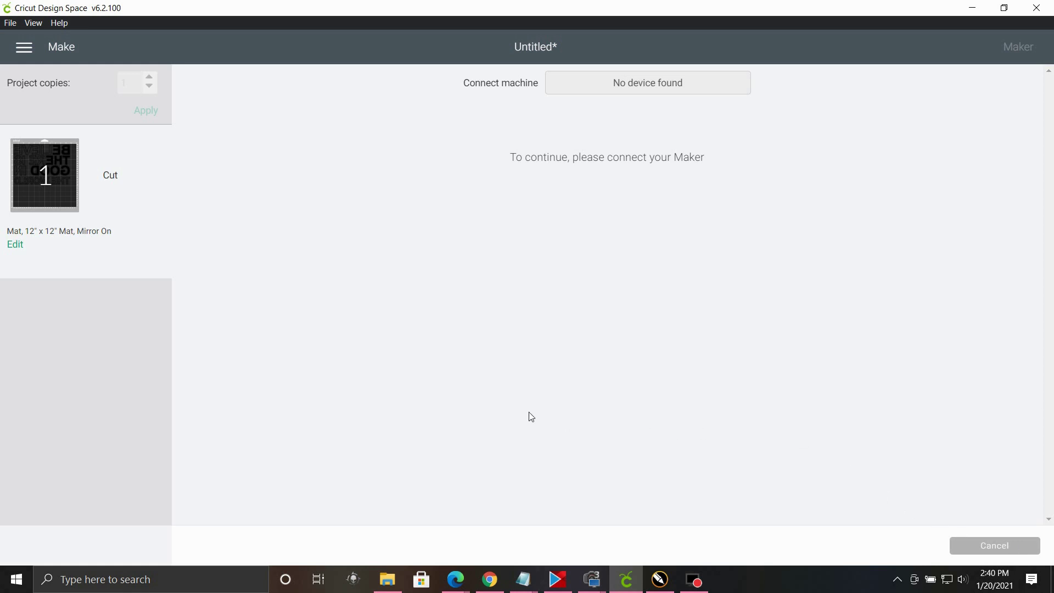
Step: Set the base material to Premium Vinyl – Holographic for the connected Maker
mouse_move(702, 586)
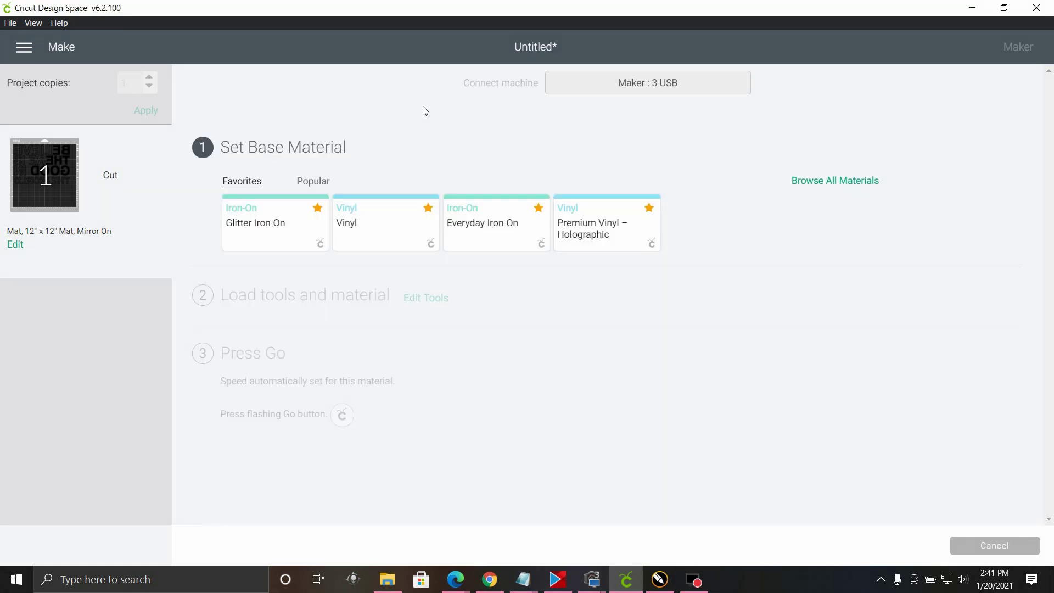
left_click(613, 230)
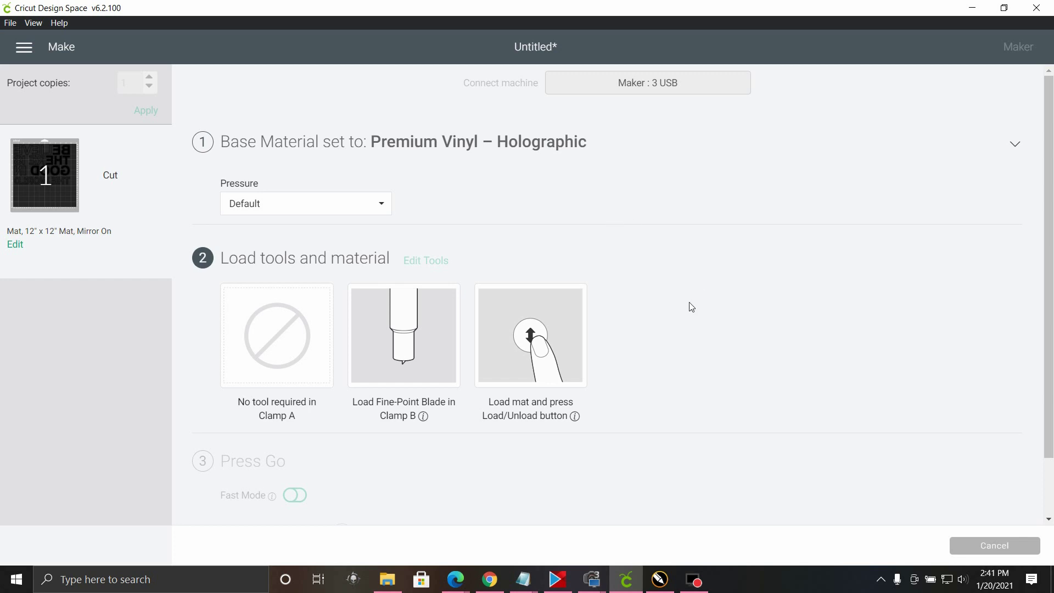
left_click(697, 582)
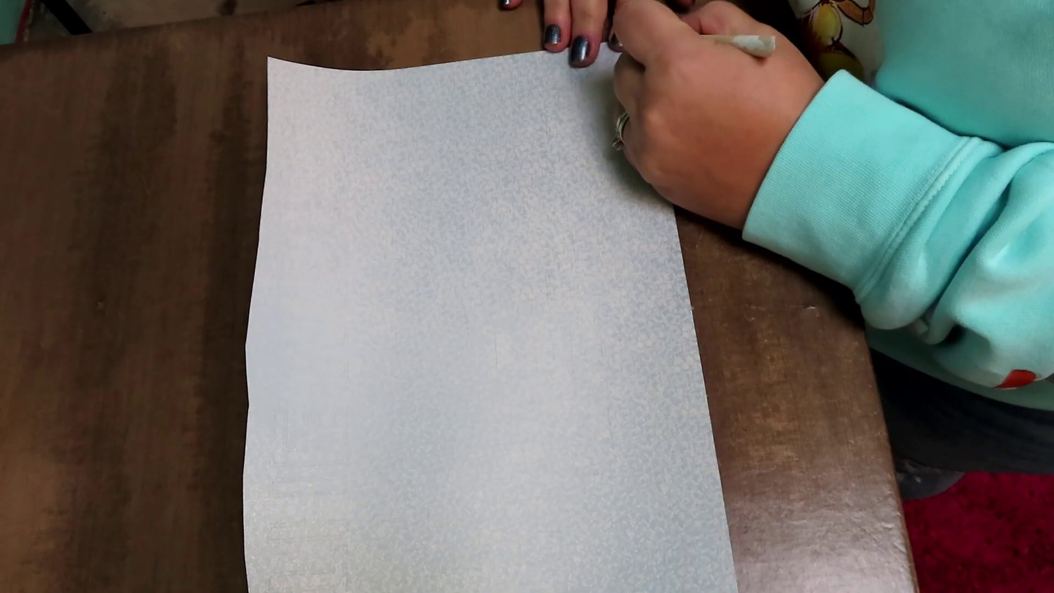